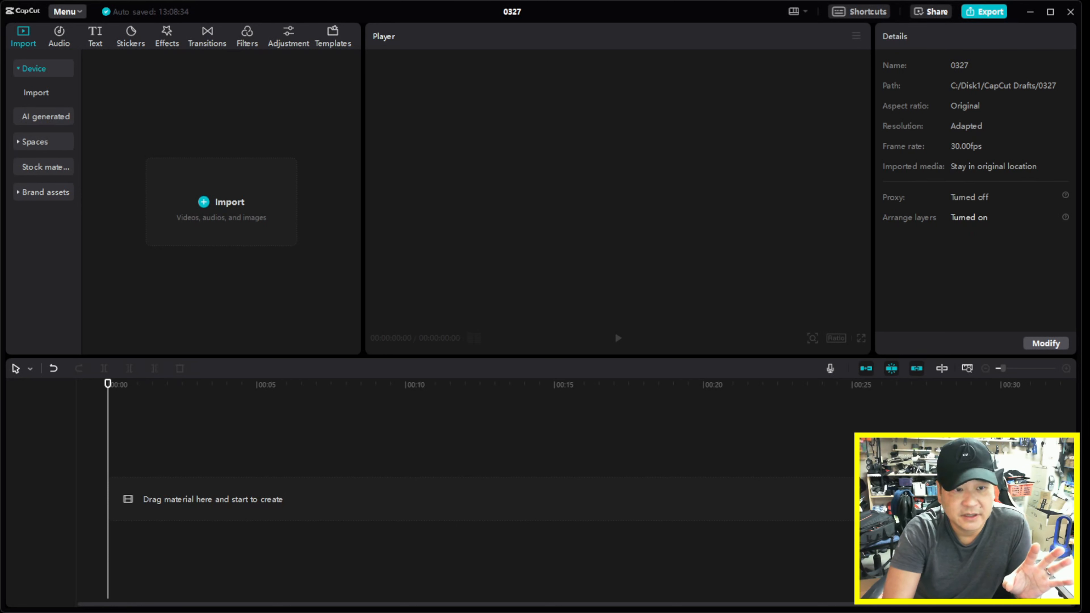
# - Enlarge the player area and place the VID_20240323_141915_007.mp4 clip at the start of the timeline
pyautogui.moveTo(506, 356); pyautogui.dragTo(506, 398)
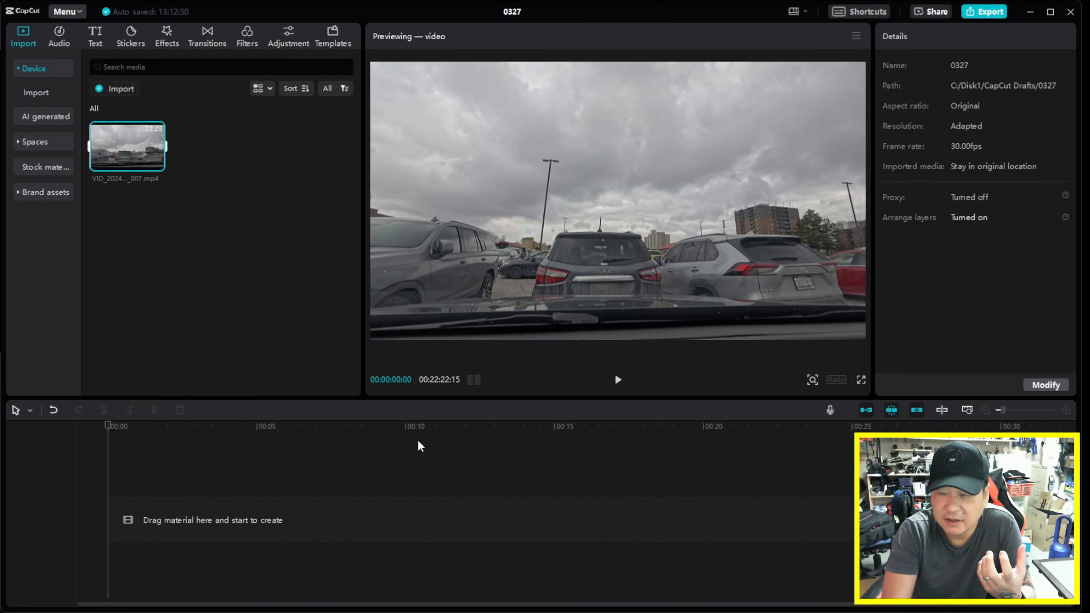
pyautogui.moveTo(148, 165); pyautogui.dragTo(146, 500)
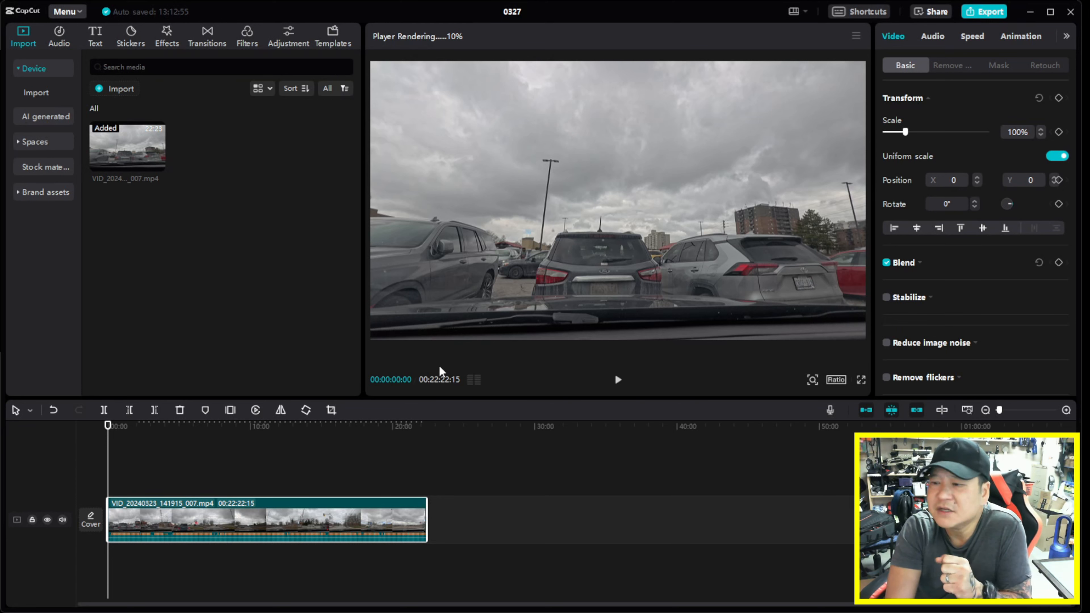
# - Play the dashcam clip, lower its volume to -29.7 dB, and pause with the playhead at 00:02:02:12
pyautogui.click(620, 384)
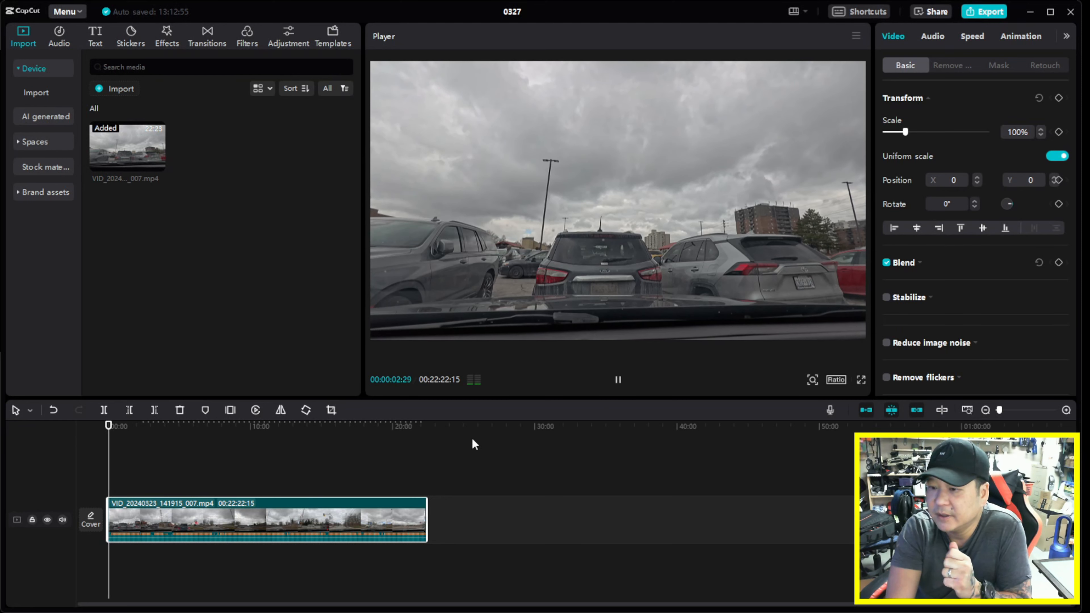
pyautogui.click(933, 36)
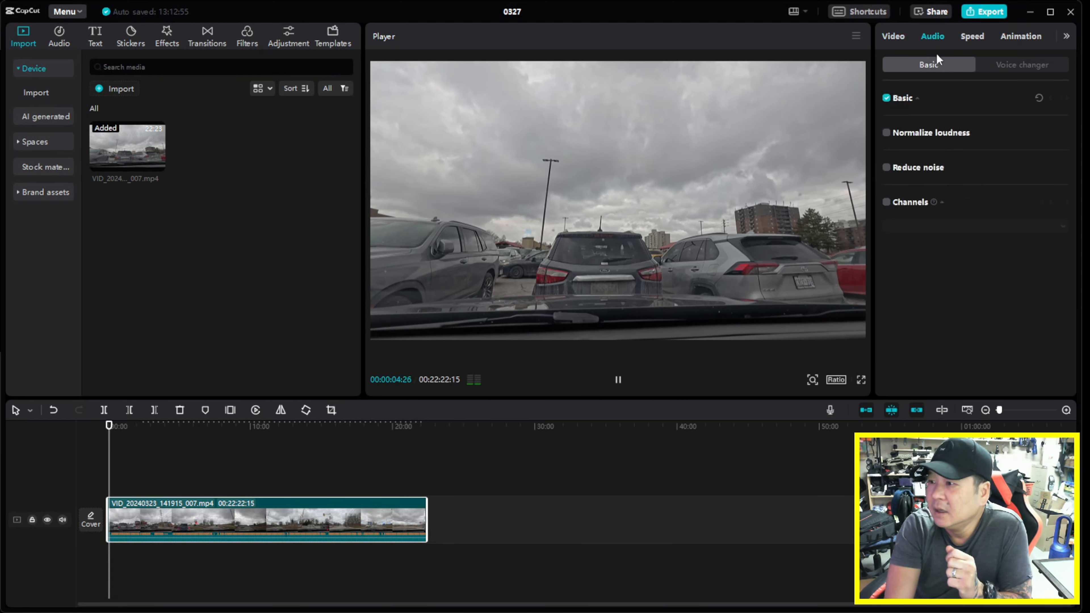
pyautogui.moveTo(962, 131); pyautogui.dragTo(923, 132)
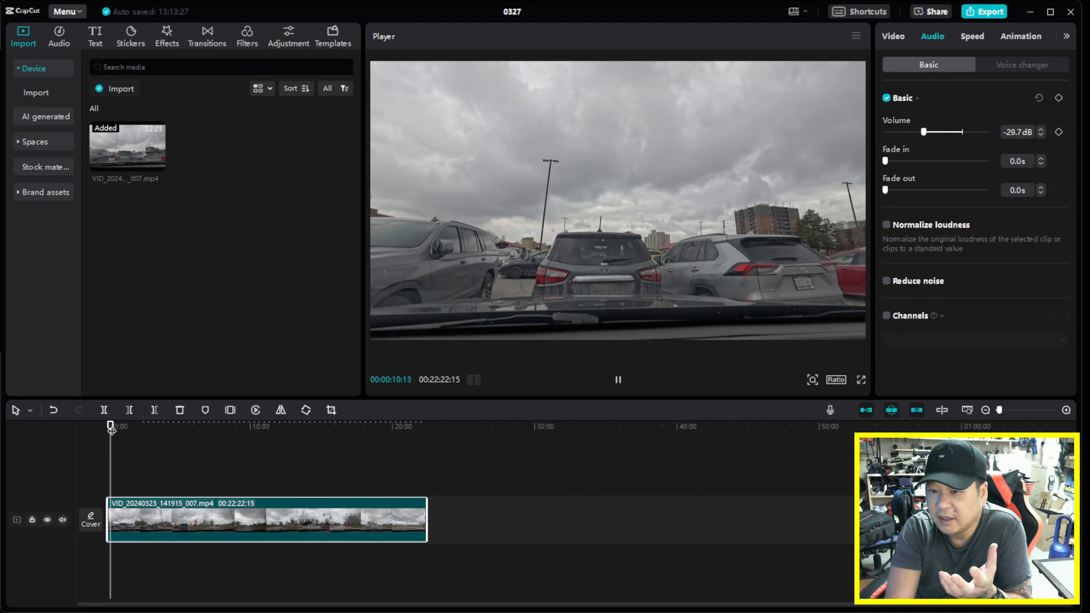
pyautogui.moveTo(110, 429); pyautogui.dragTo(136, 426)
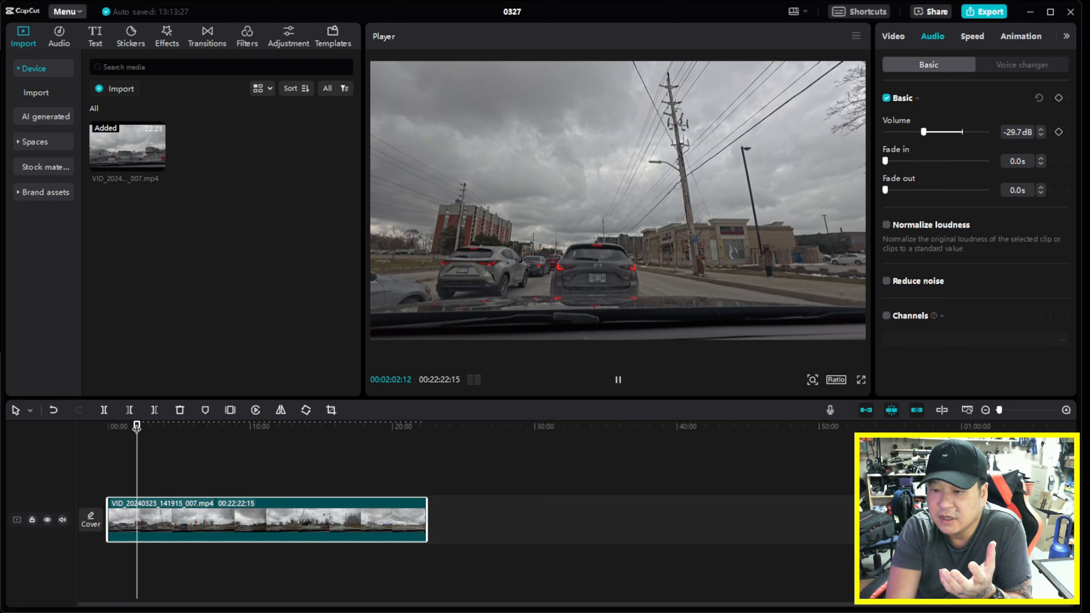
pyautogui.press('space')
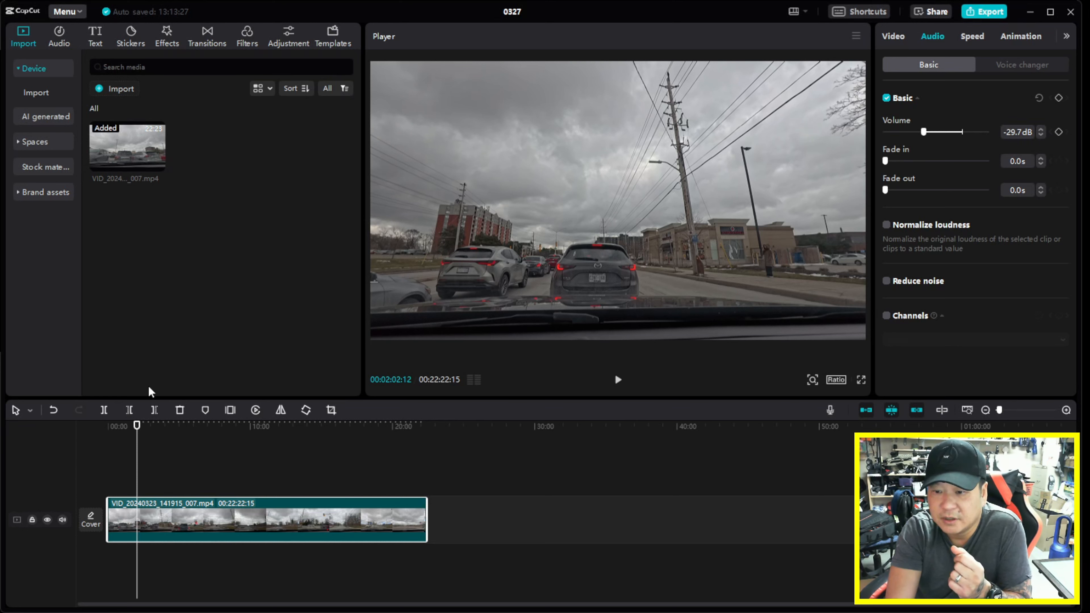
pyautogui.hotkey('ctrl', 'z')
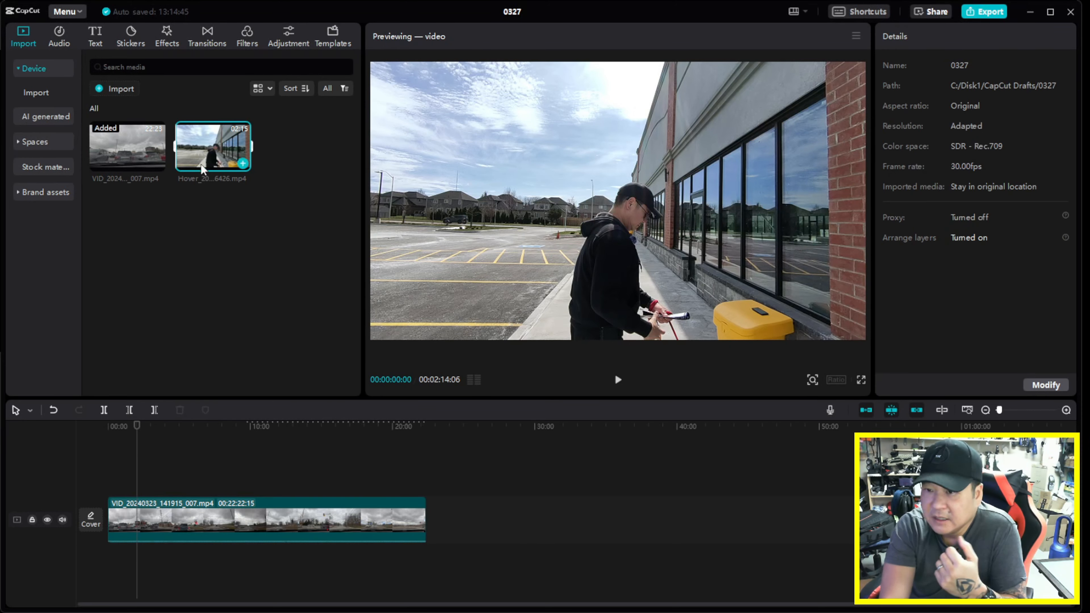
# - Append the Hover clip directly after the dashcam clip on the timeline and preview the cut between them
pyautogui.moveTo(201, 164); pyautogui.dragTo(436, 514)
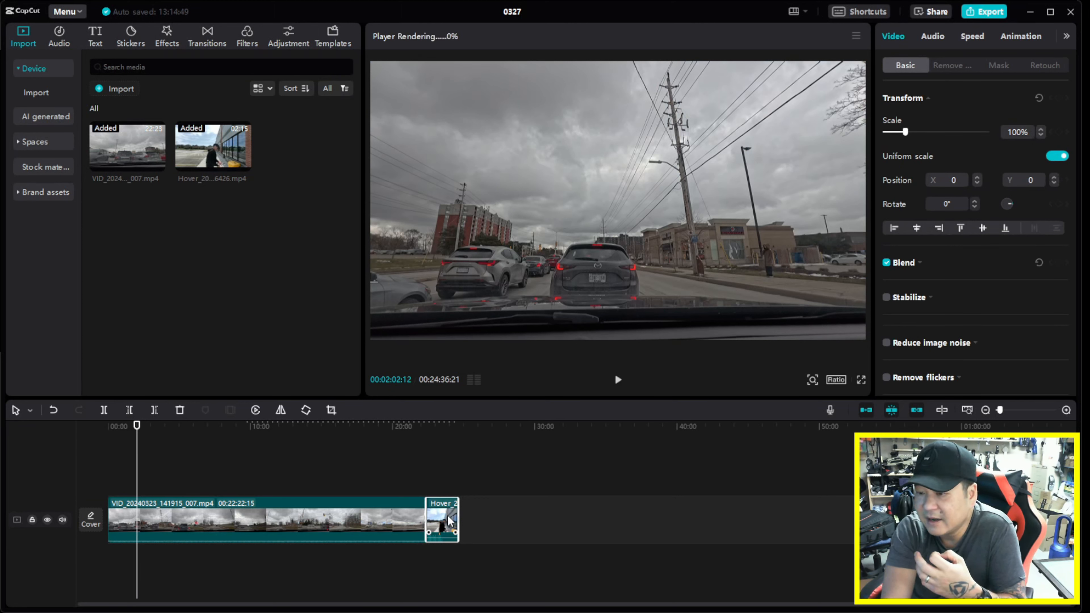
pyautogui.click(414, 469)
pyautogui.click(617, 378)
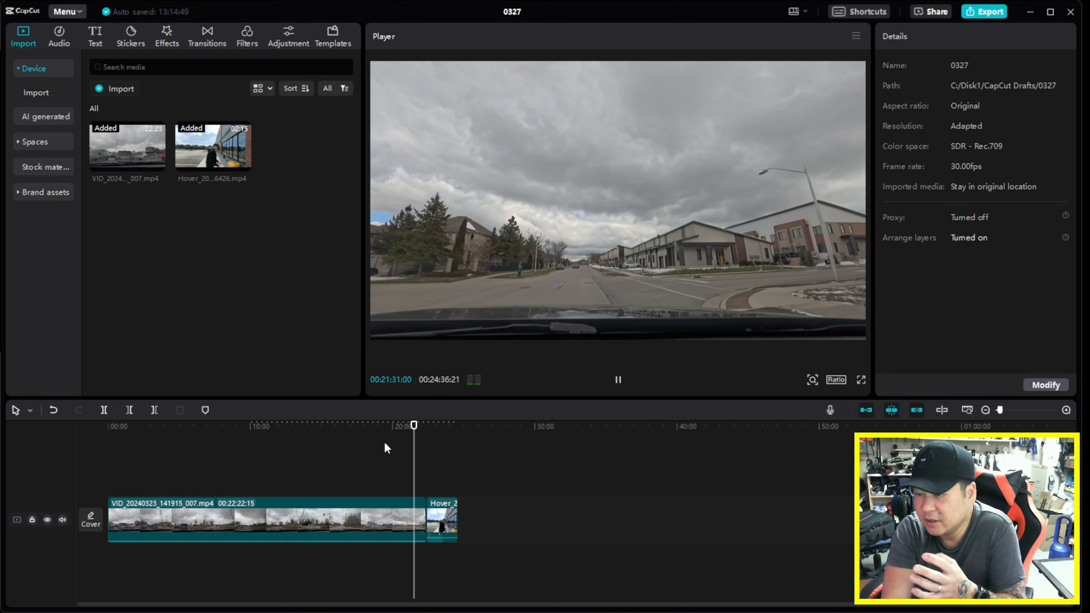
pyautogui.moveTo(414, 423); pyautogui.dragTo(426, 423)
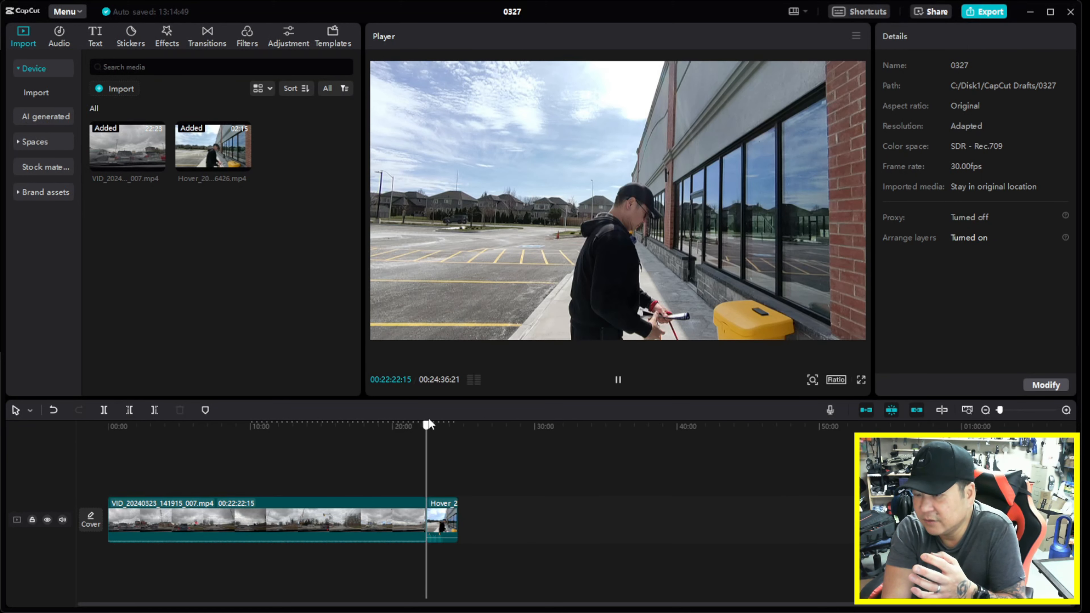
pyautogui.click(617, 380)
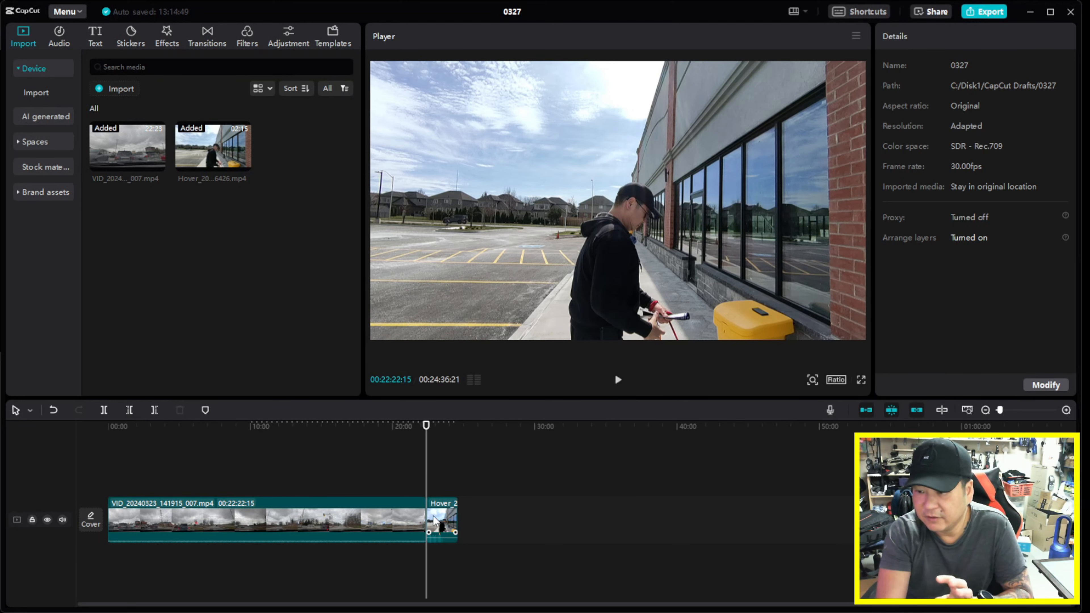
# - Move the Hover clip onto a track above the start of the dashcam clip and scrub through the overlap
pyautogui.moveTo(433, 515); pyautogui.dragTo(125, 485)
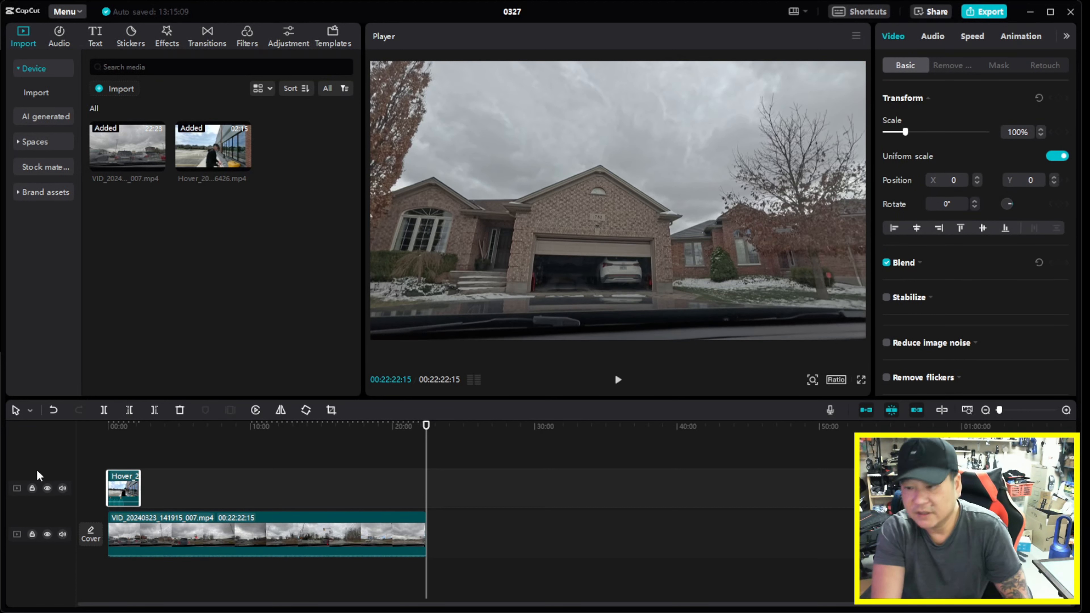
pyautogui.click(250, 535)
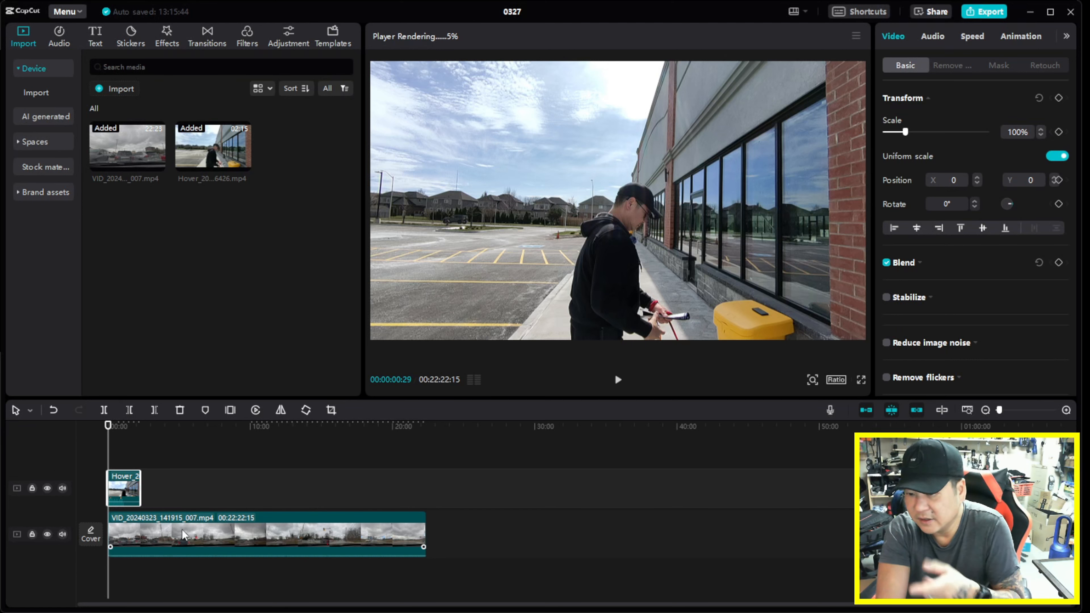
pyautogui.moveTo(107, 427); pyautogui.dragTo(140, 424)
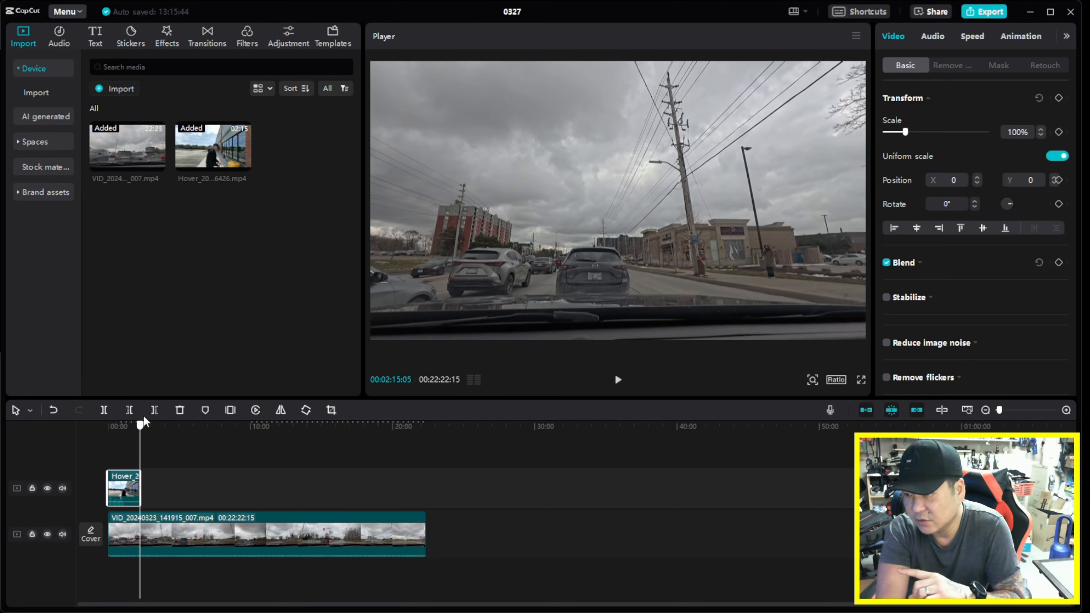
pyautogui.press('Home')
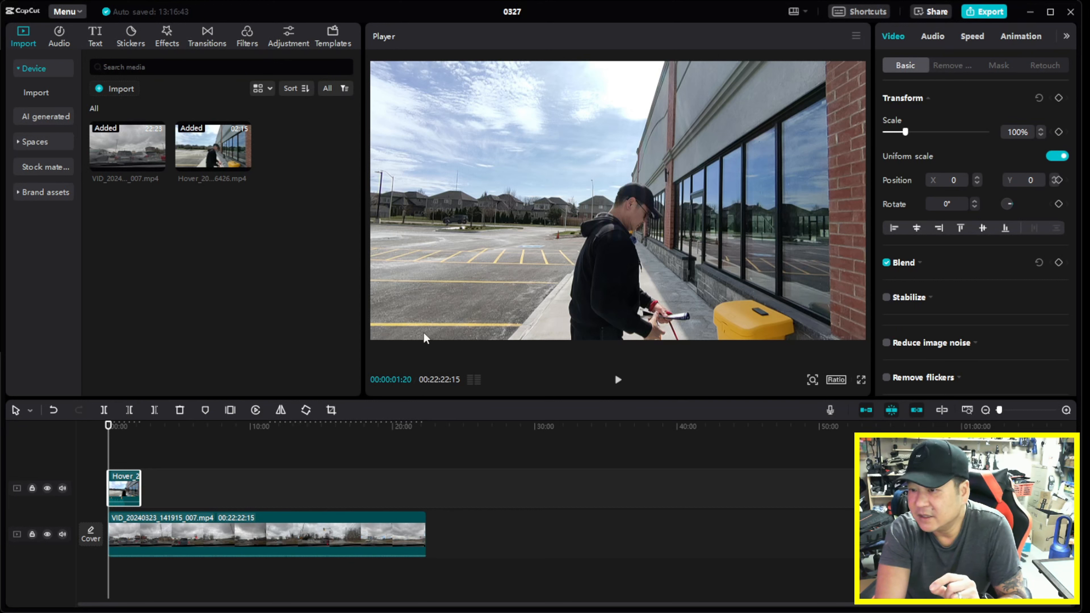
# - Shrink the Hover overlay to 47% scale, place it at X 944, Y 506 as picture-in-picture, and play it
pyautogui.scroll(-10, 570, 221)
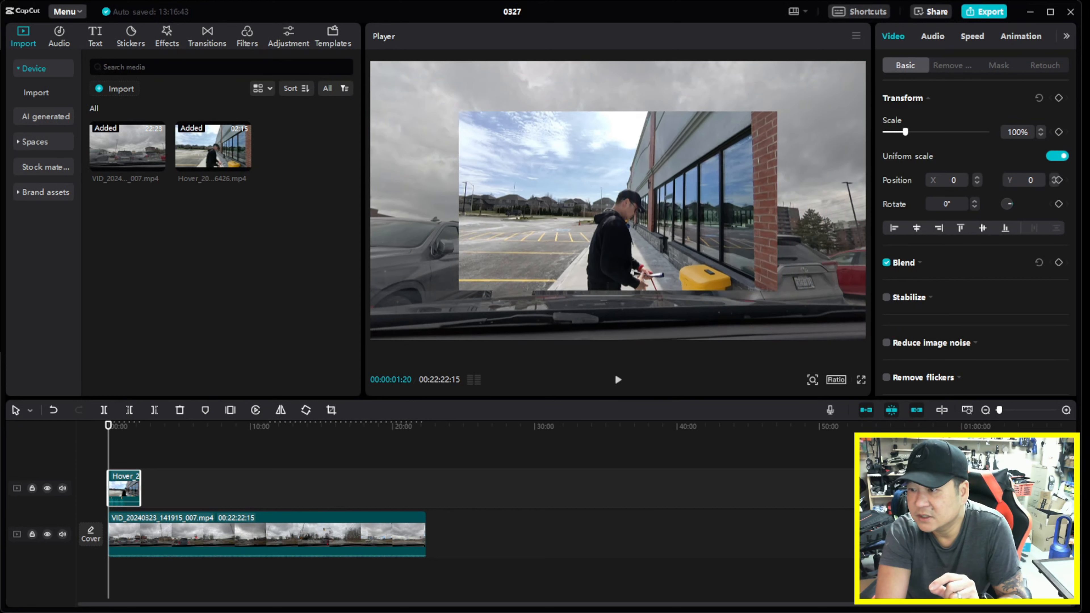
pyautogui.moveTo(570, 221); pyautogui.dragTo(698, 148)
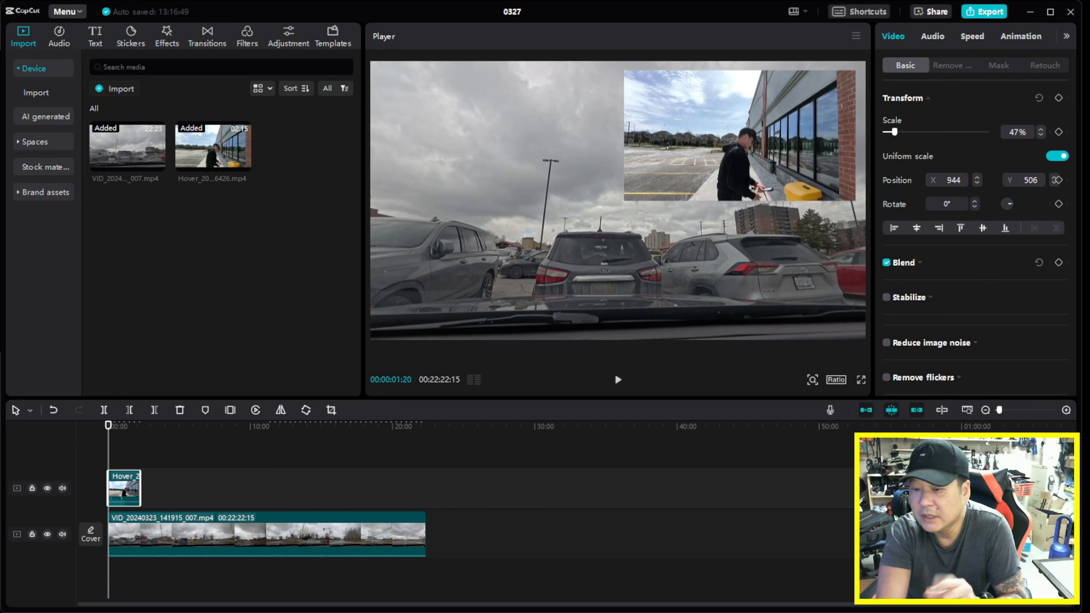
pyautogui.click(618, 380)
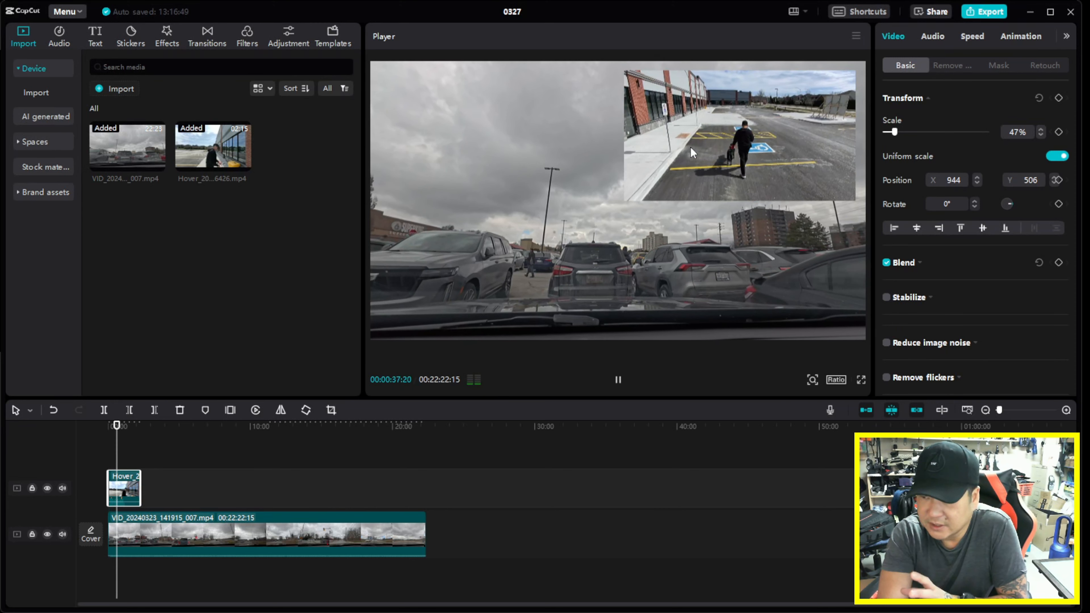
pyautogui.press('space')
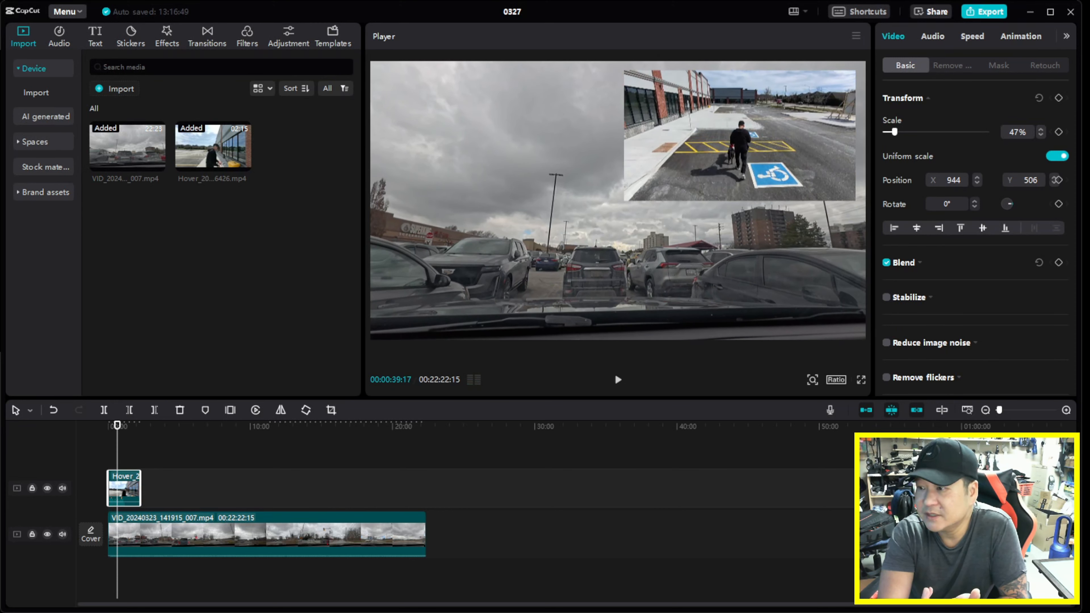
# - Enlarge the Hover overlay to 97% scale and crop it to a tall portrait frame around the walking man and dog
pyautogui.moveTo(625, 201); pyautogui.dragTo(514, 272)
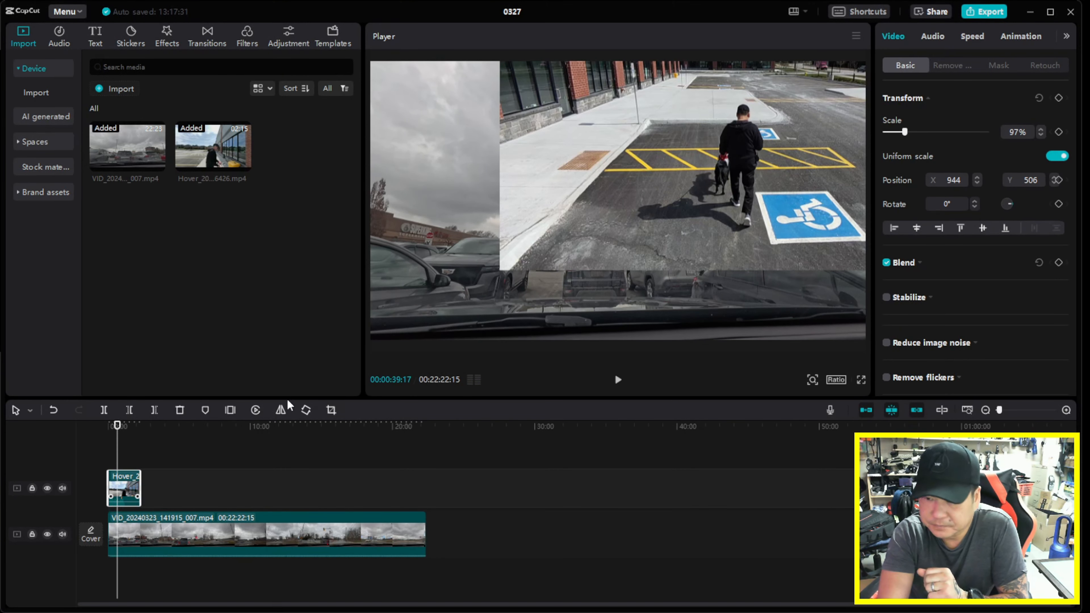
pyautogui.click(331, 410)
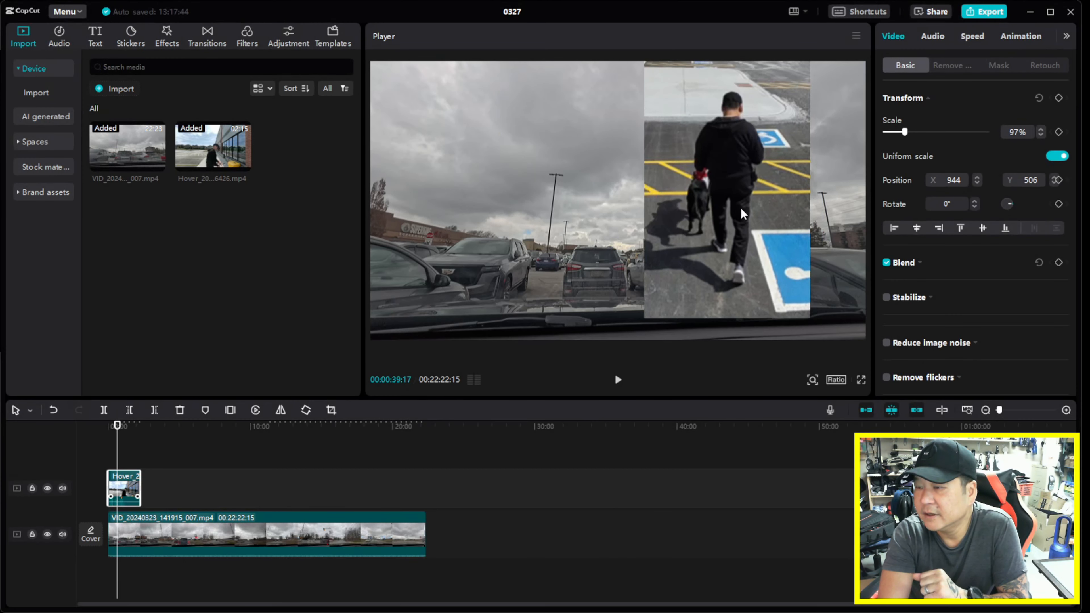
# - Reposition and shrink the cropped overlay to 57% scale at X 1338, Y 337, and play the result
pyautogui.moveTo(740, 210); pyautogui.dragTo(756, 220)
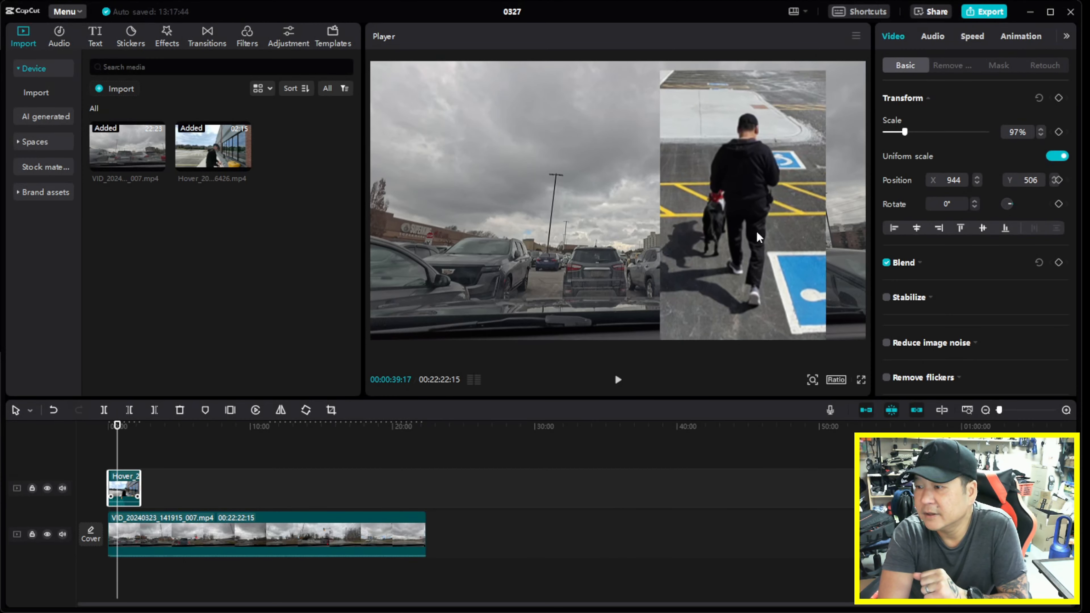
pyautogui.click(1040, 129)
pyautogui.click(1040, 130)
pyautogui.click(1041, 130)
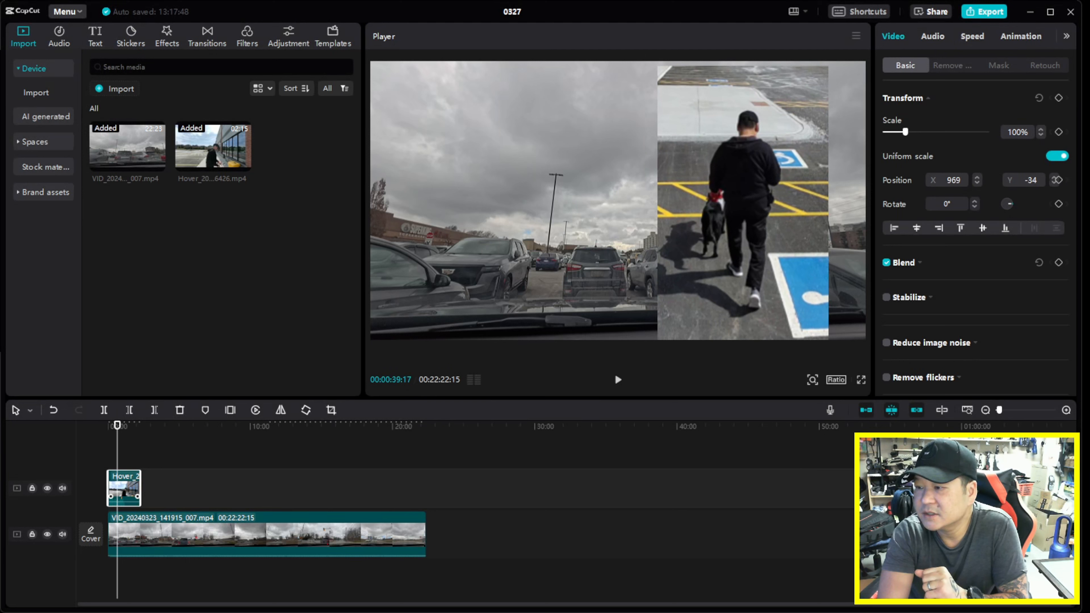
pyautogui.moveTo(657, 339); pyautogui.dragTo(768, 209)
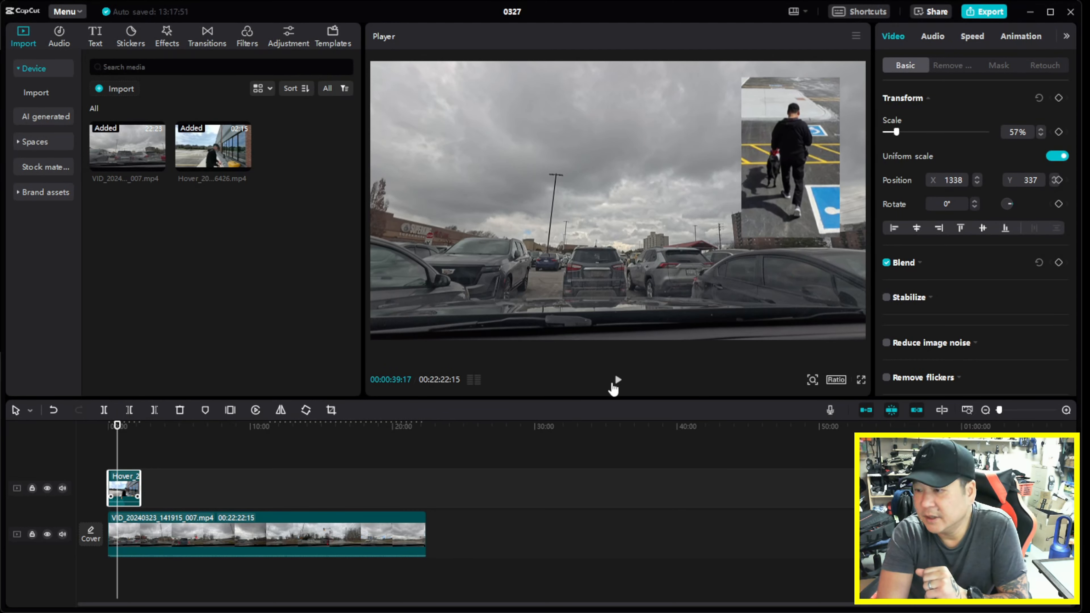
pyautogui.click(616, 380)
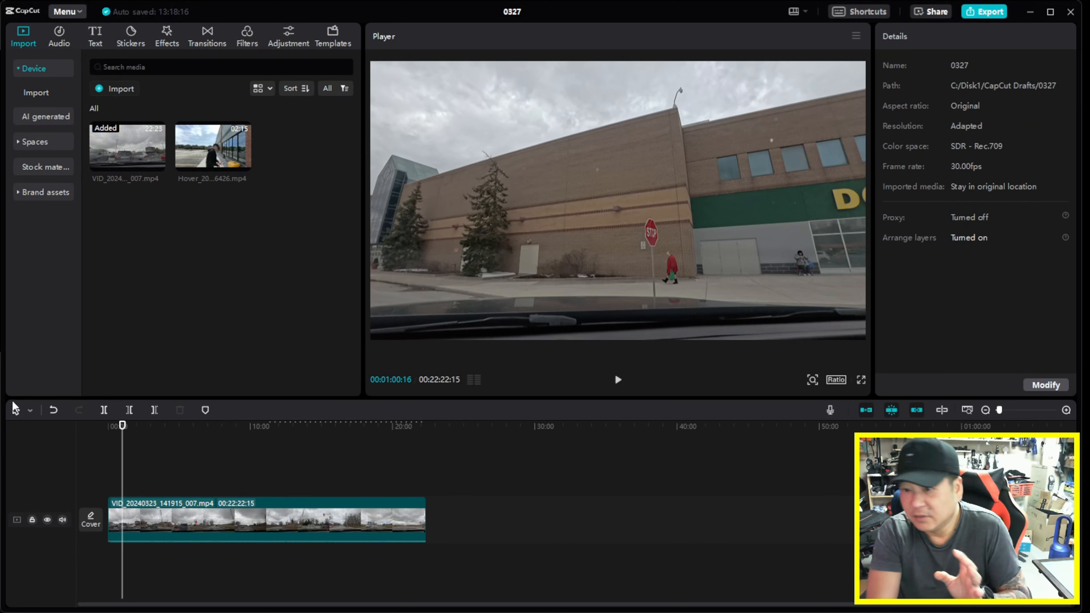
# - Return the playhead to the start and set the dashcam clip's speed to 10.0x
pyautogui.moveTo(122, 426); pyautogui.dragTo(107, 426)
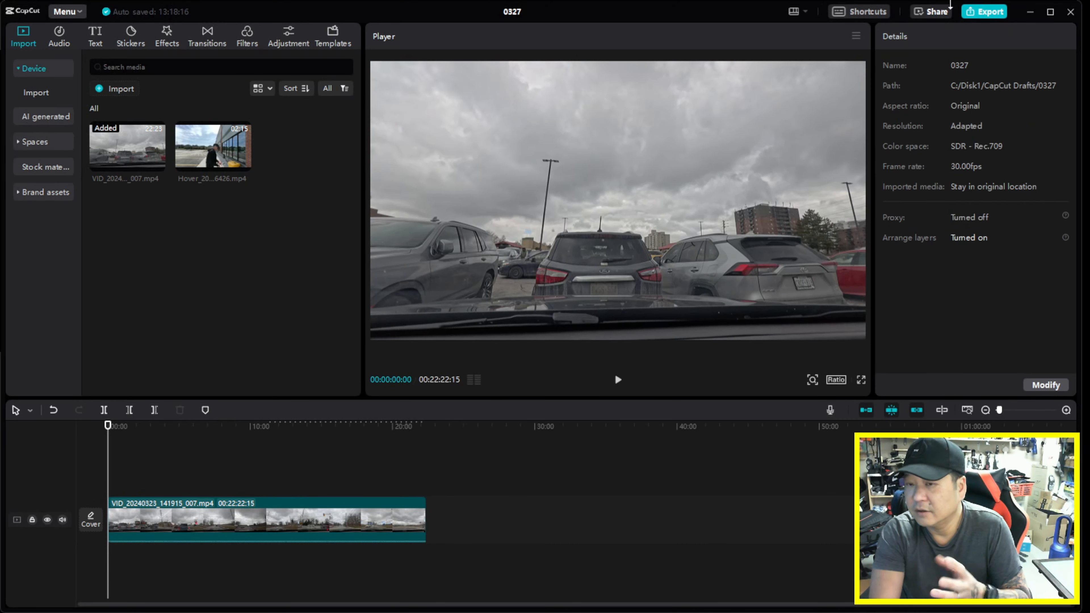
pyautogui.click(265, 520)
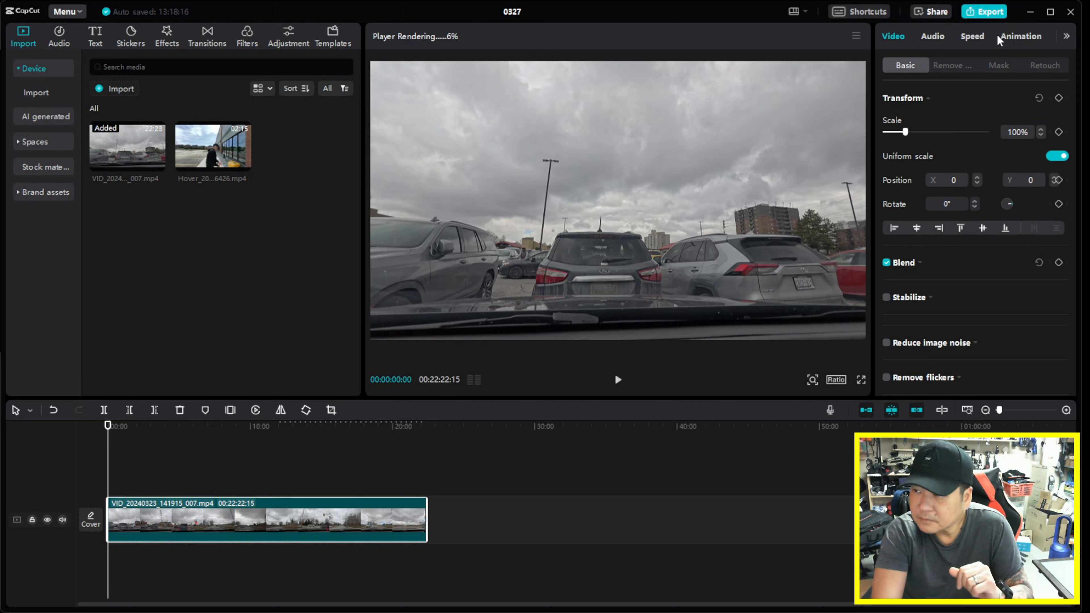
pyautogui.click(1067, 37)
pyautogui.click(1066, 37)
pyautogui.click(1067, 37)
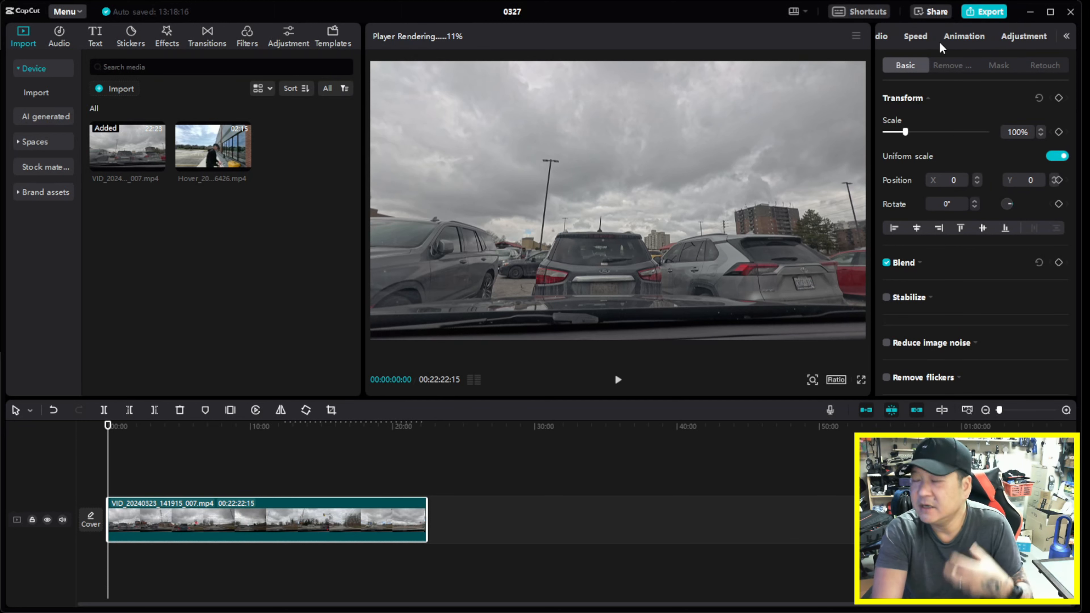
pyautogui.click(907, 39)
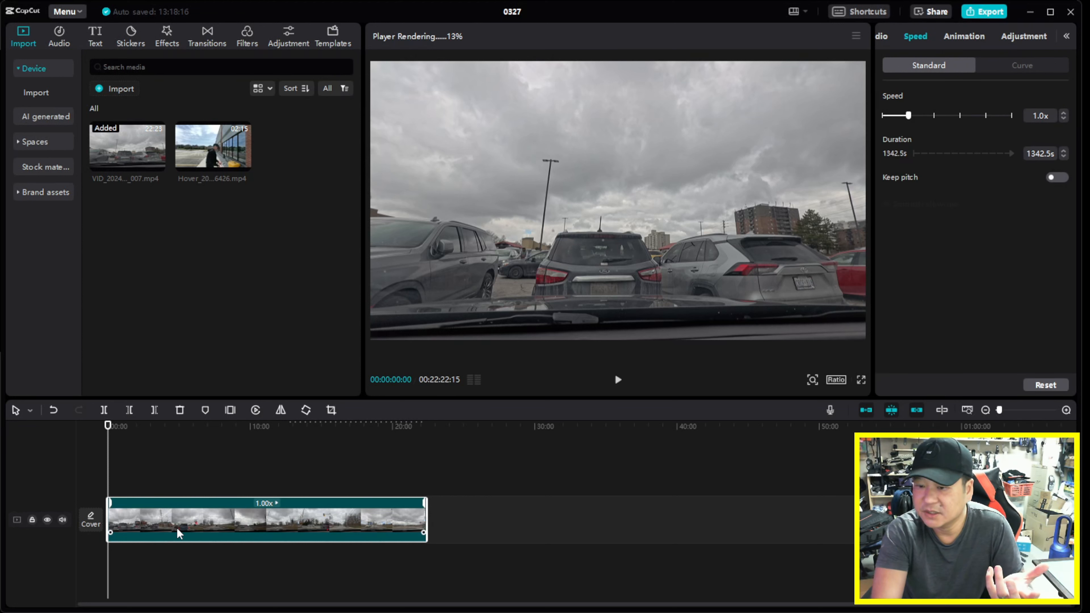
pyautogui.moveTo(909, 116); pyautogui.dragTo(985, 117)
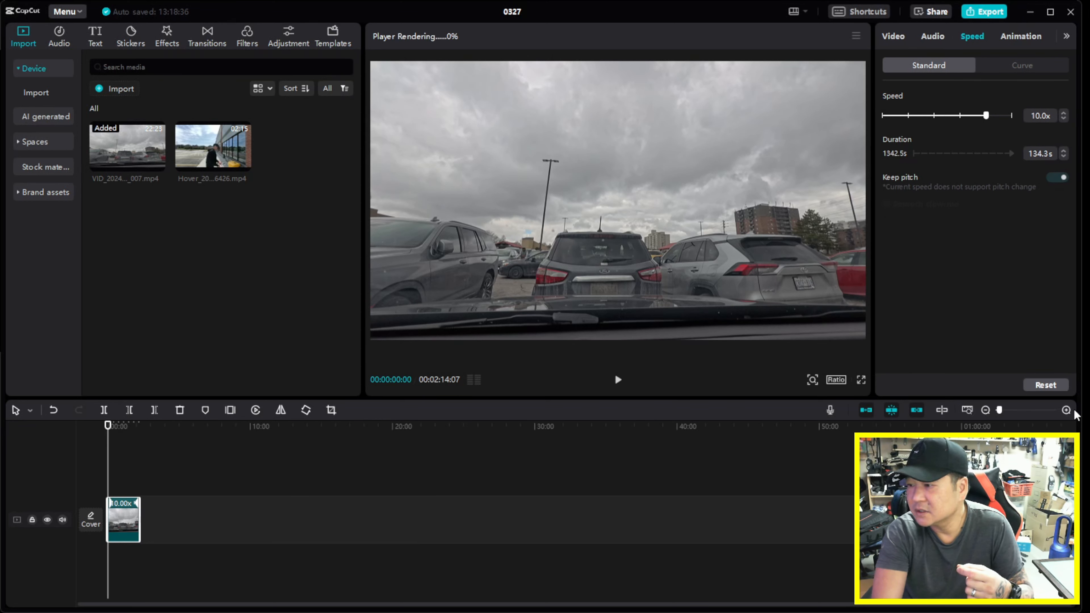
# - Adjust the timeline zoom to show the whole sped-up clip and preview its playback at 10.0x
pyautogui.click(966, 410)
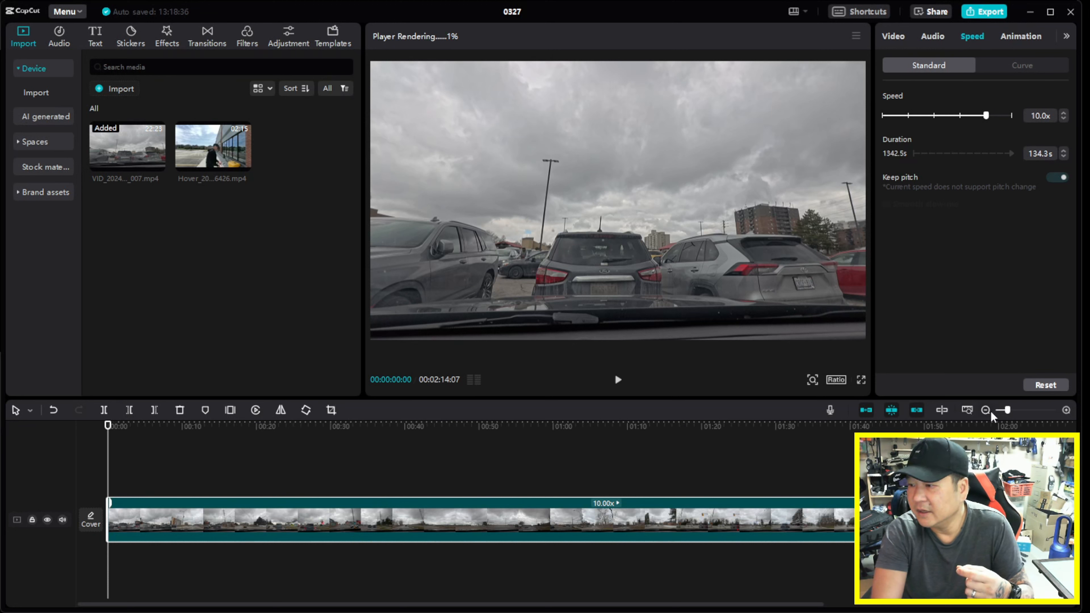
pyautogui.click(986, 410)
pyautogui.click(617, 380)
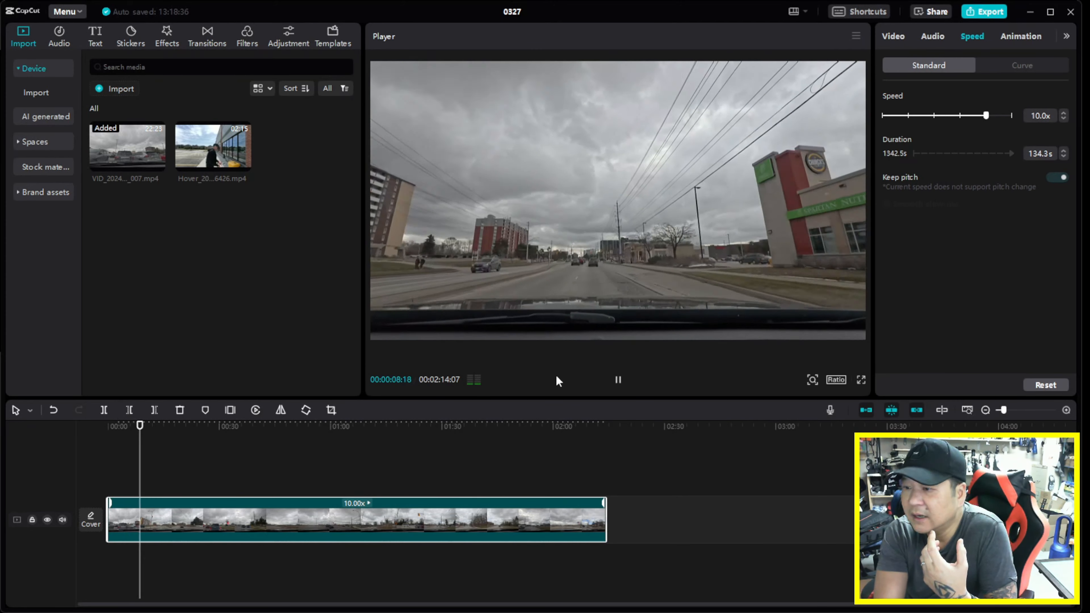
pyautogui.click(618, 379)
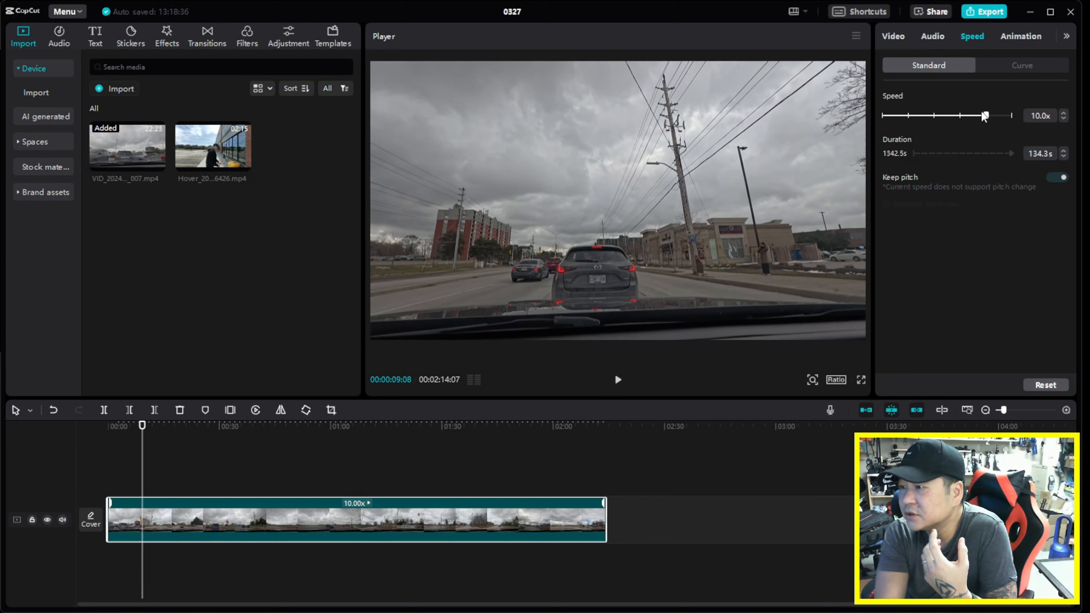
# - Set the dashcam clip's speed back to 1.0x
pyautogui.moveTo(984, 117); pyautogui.dragTo(907, 120)
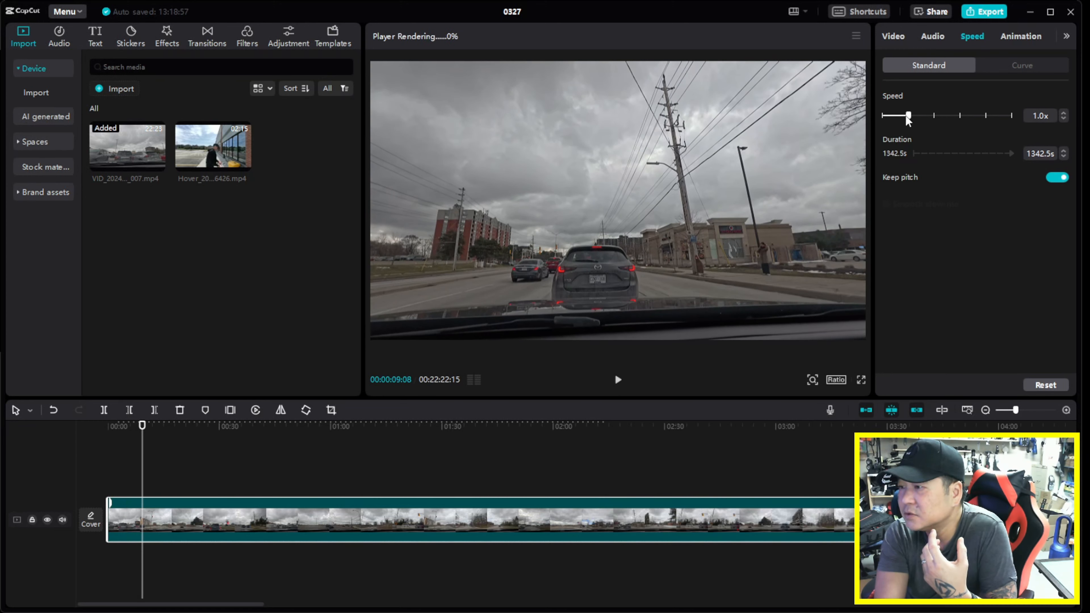
# - Open the dashcam clip's adjustment settings, widen the settings area, and review the LUT, color, lightness and effects controls
pyautogui.click(1066, 37)
pyautogui.click(1023, 36)
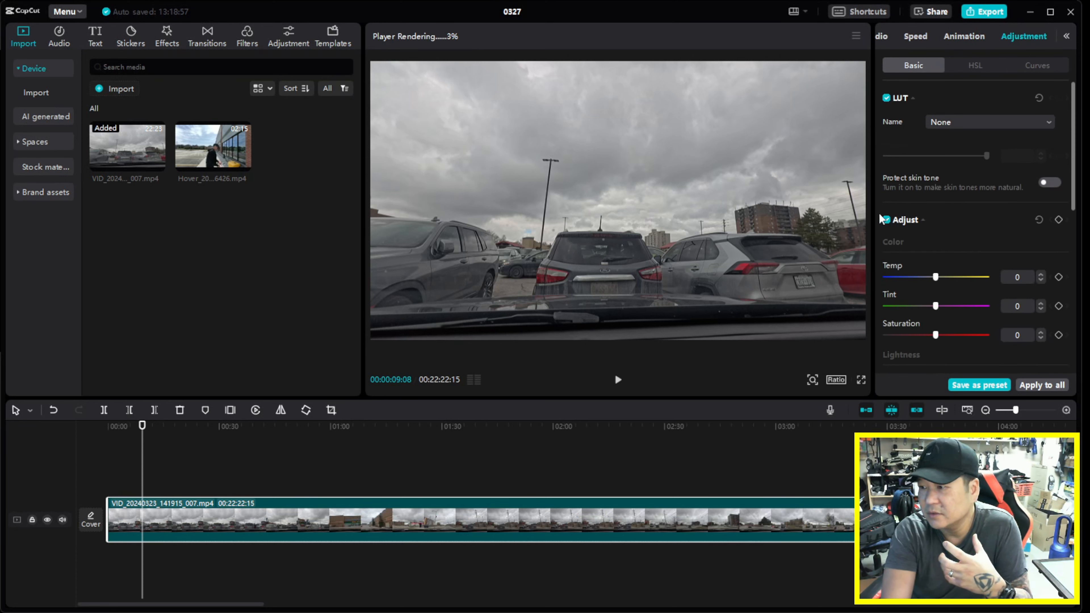
pyautogui.moveTo(872, 200); pyautogui.dragTo(832, 208)
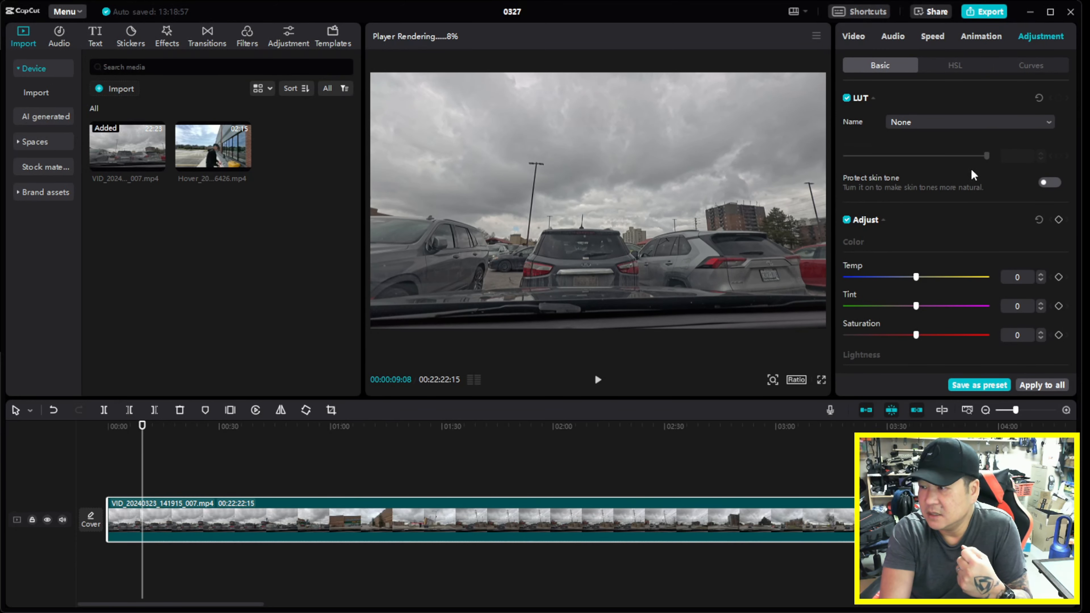
pyautogui.scroll(-4, 924, 260)
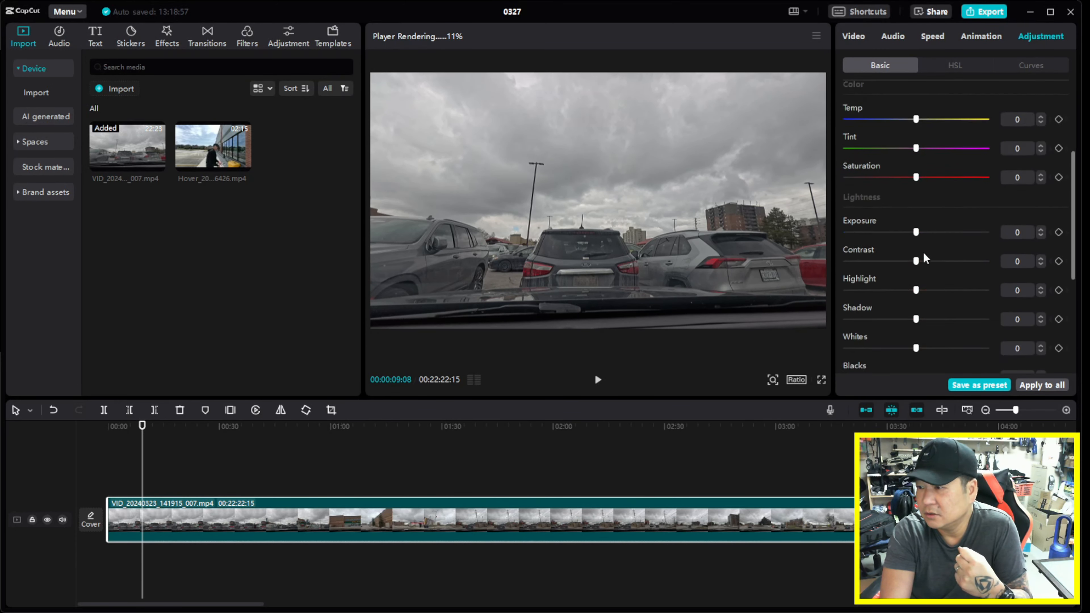
pyautogui.scroll(-3, 938, 197)
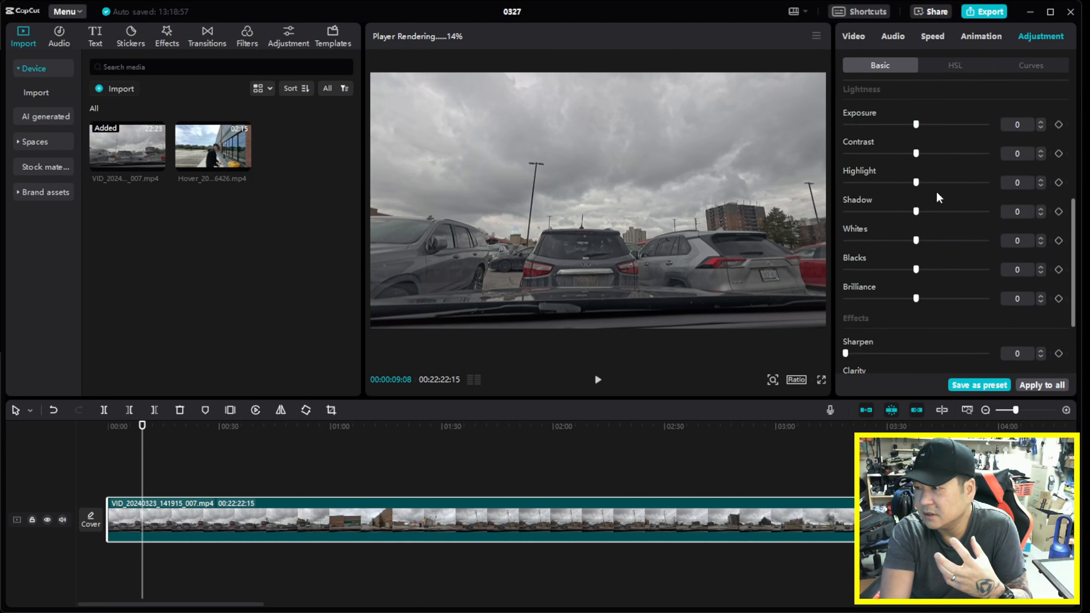
pyautogui.scroll(7, 938, 197)
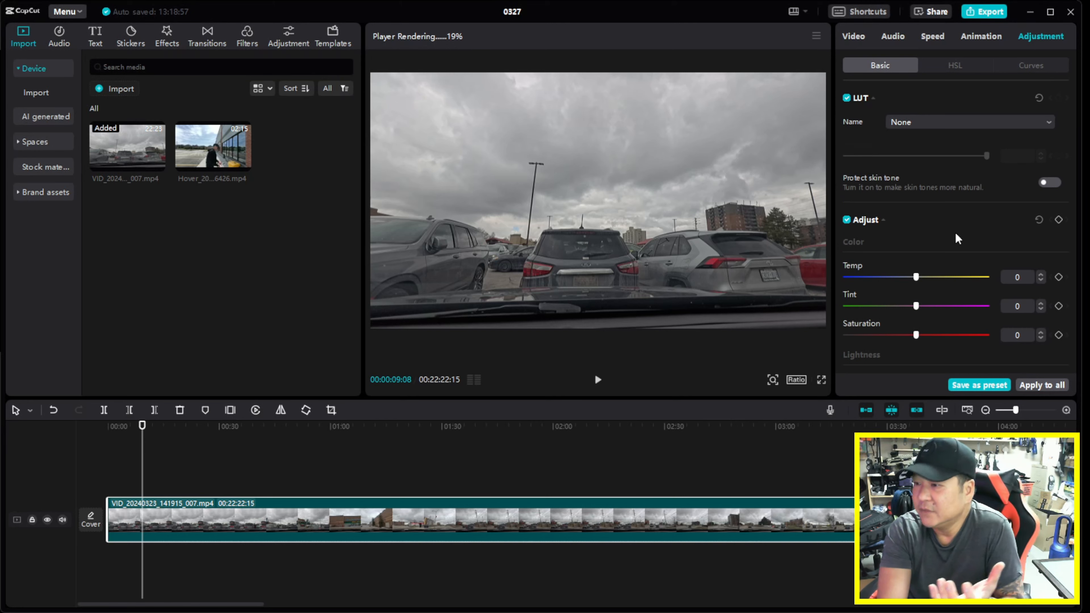
pyautogui.scroll(-2, 956, 237)
pyautogui.scroll(-5, 957, 238)
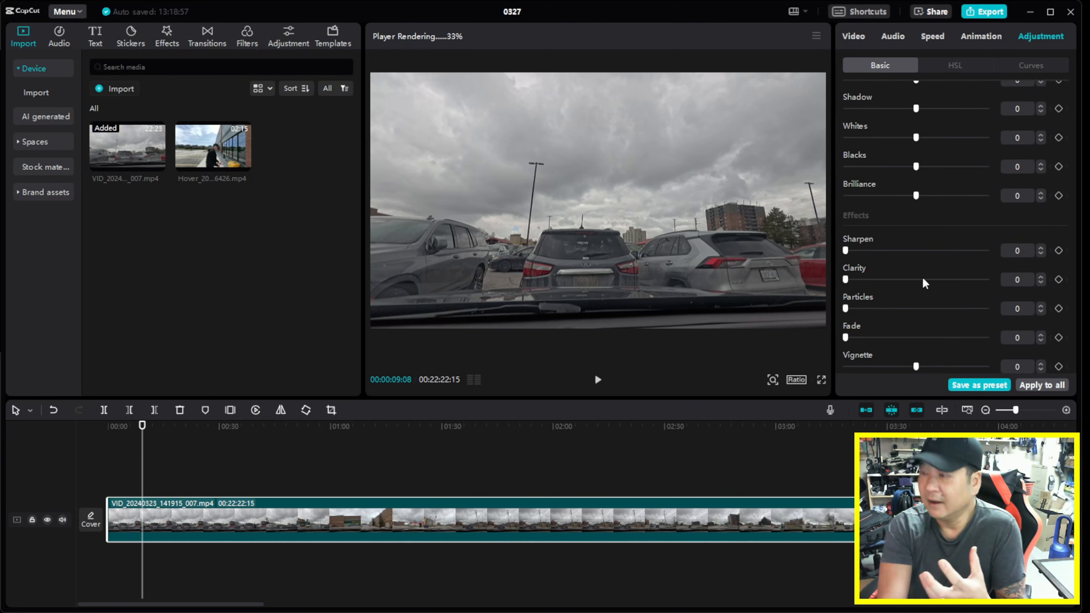
pyautogui.scroll(8, 931, 307)
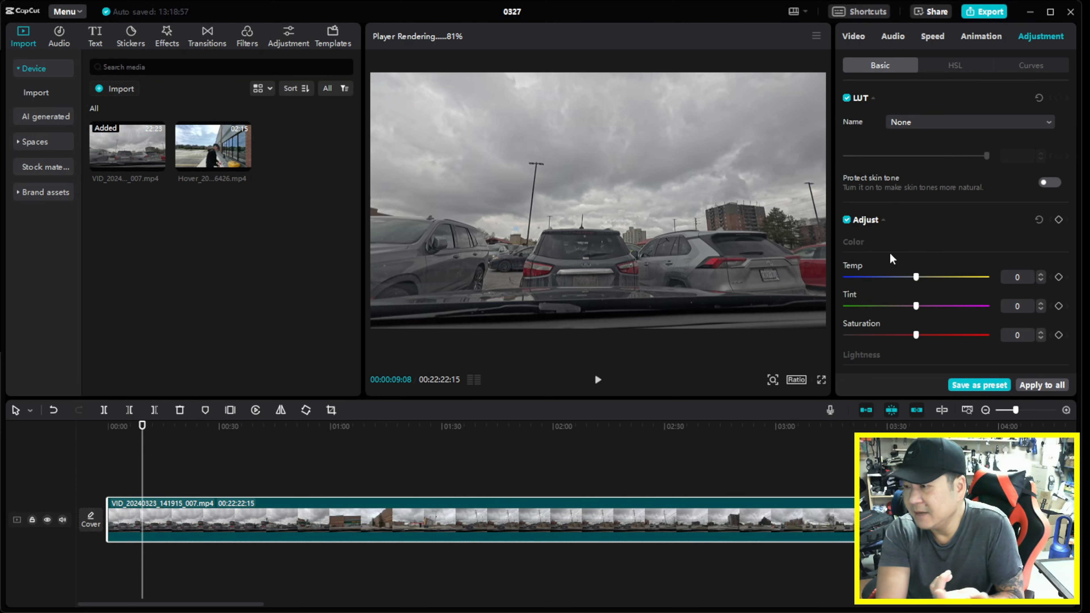
# - Apply the DJI_Phantom4_DLOG2Rec709.cube LUT to the dashcam clip
pyautogui.scroll(-2, 944, 279)
pyautogui.scroll(-3, 922, 283)
pyautogui.scroll(8, 1046, 253)
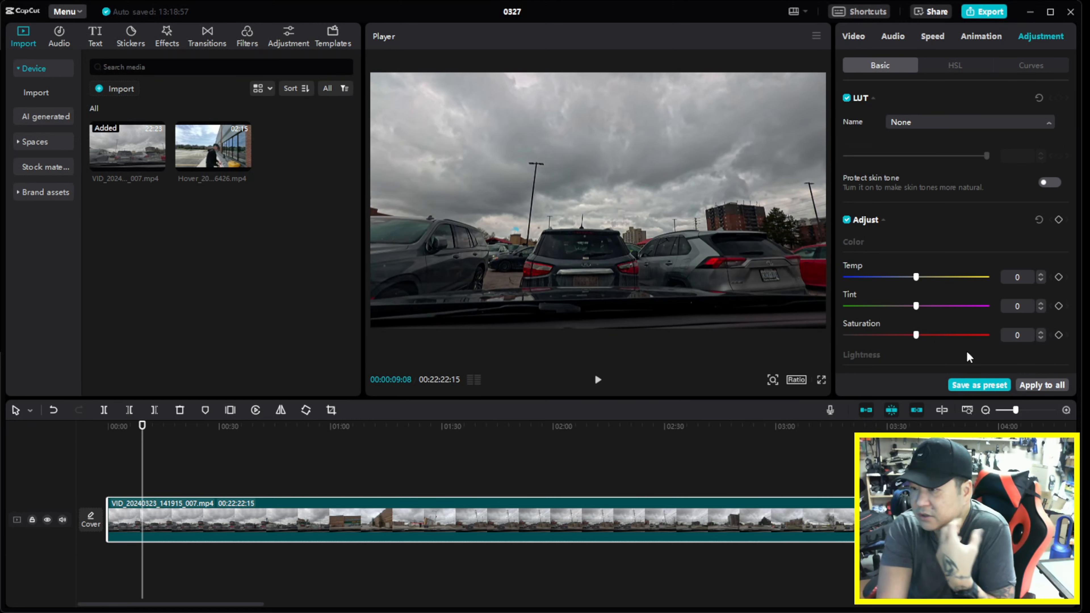
pyautogui.click(960, 358)
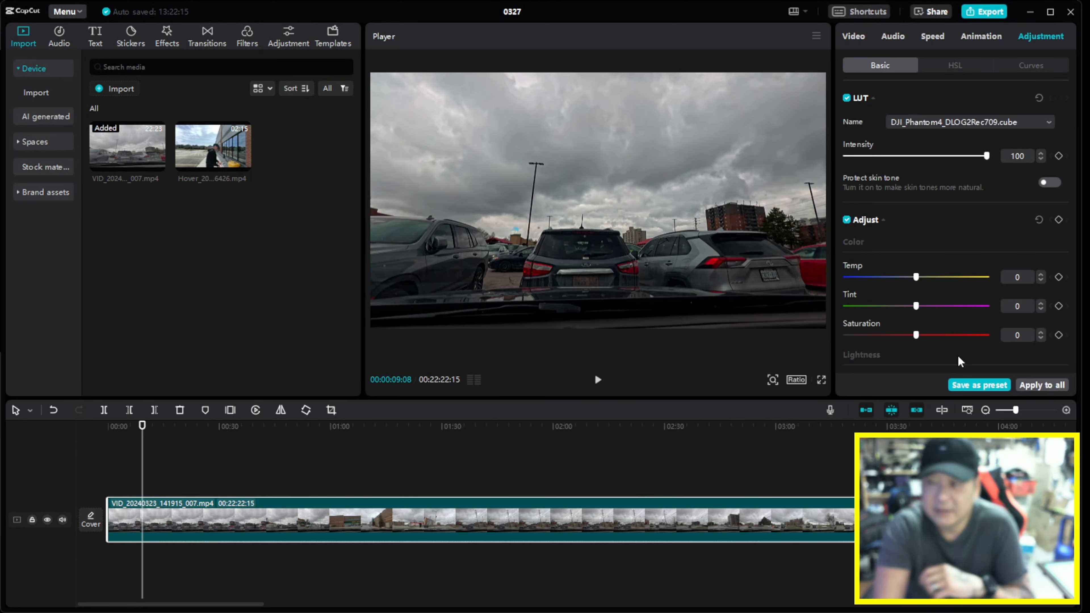
# - Play the graded clip from a little after the 30-second mark and enlarge the player preview in height and width
pyautogui.click(598, 381)
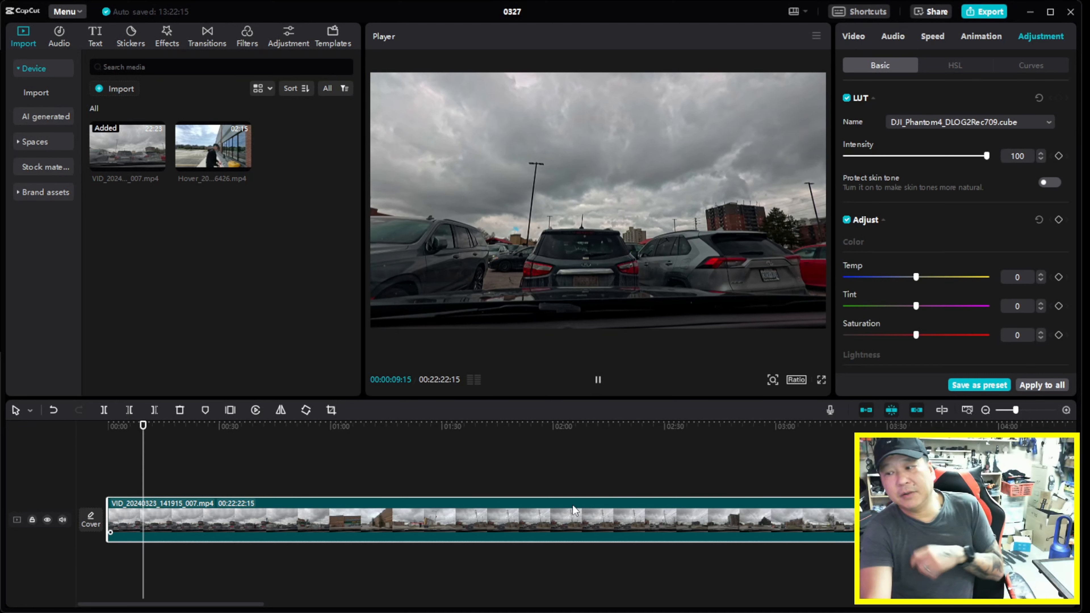
pyautogui.click(245, 481)
pyautogui.click(598, 379)
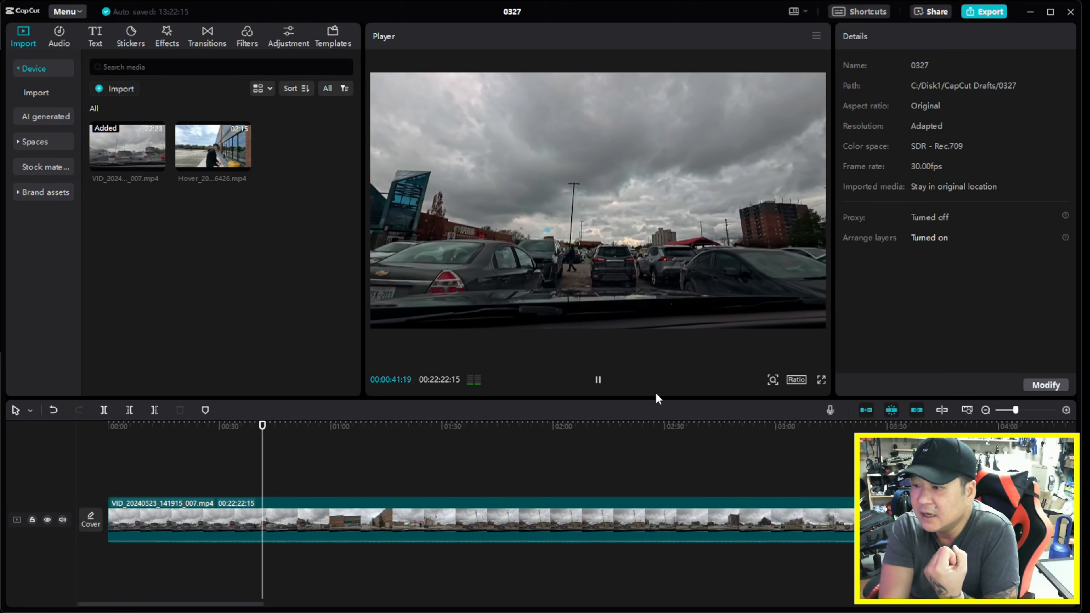
pyautogui.moveTo(656, 397); pyautogui.dragTo(666, 458)
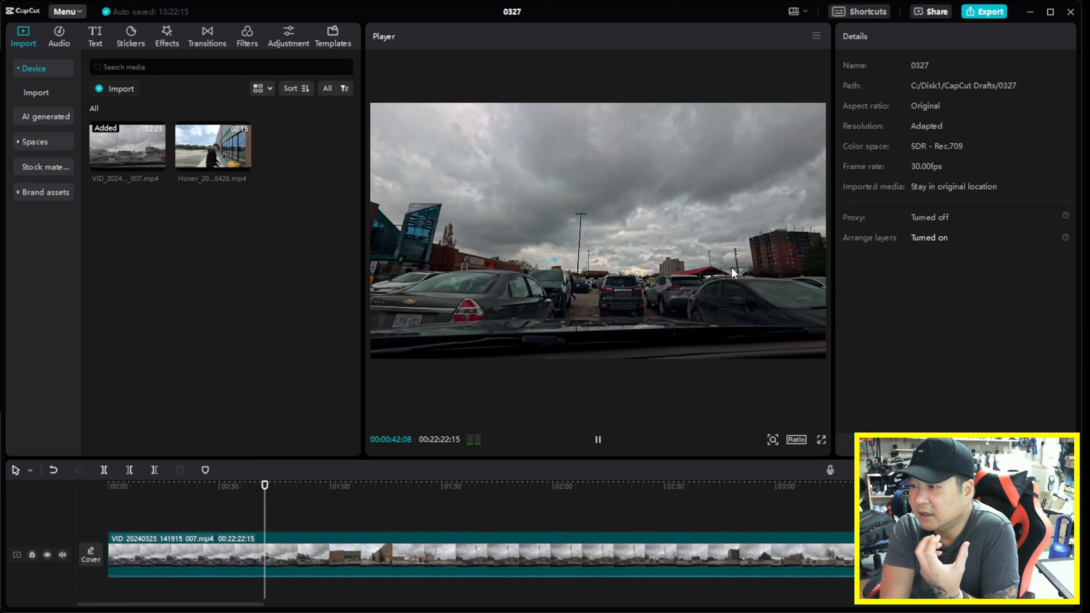
pyautogui.moveTo(830, 267); pyautogui.dragTo(860, 269)
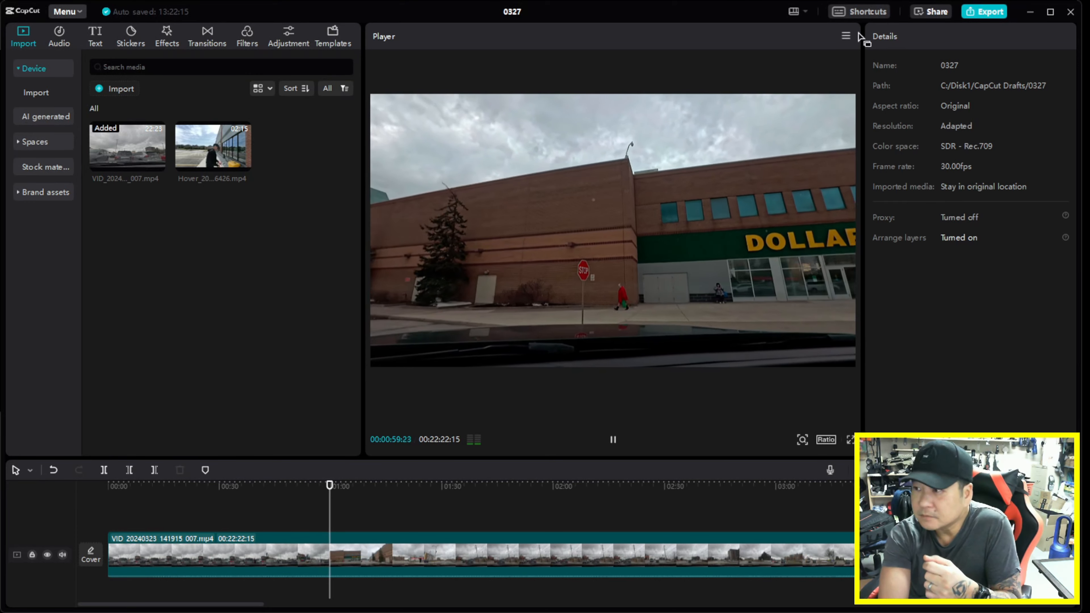
# - Reselect the dashcam clip, check its LUT choices, and browse the available LUT presets and featured filters
pyautogui.click(445, 567)
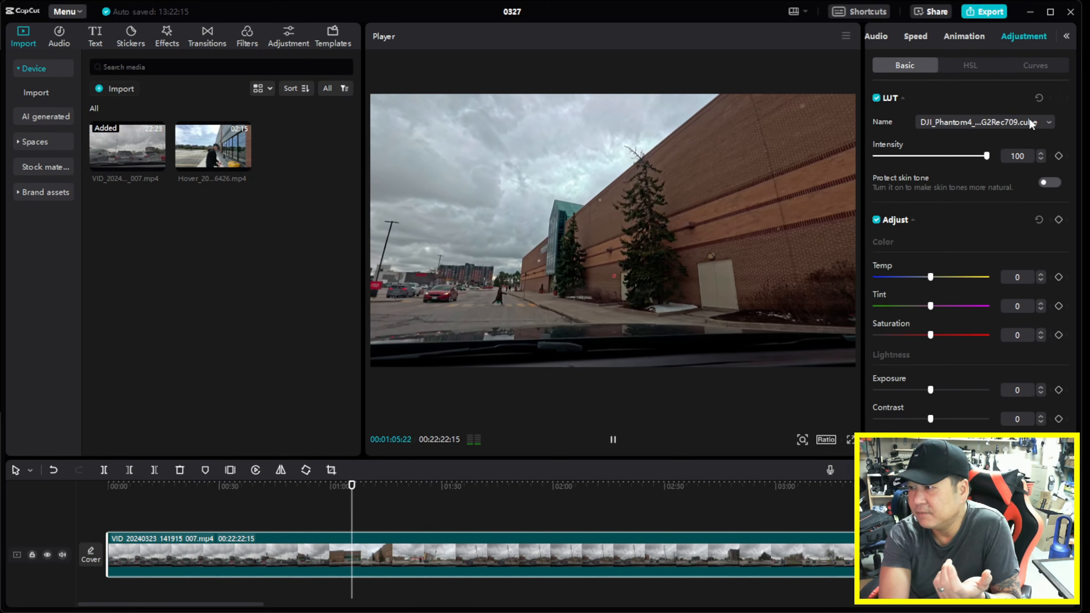
pyautogui.click(1049, 123)
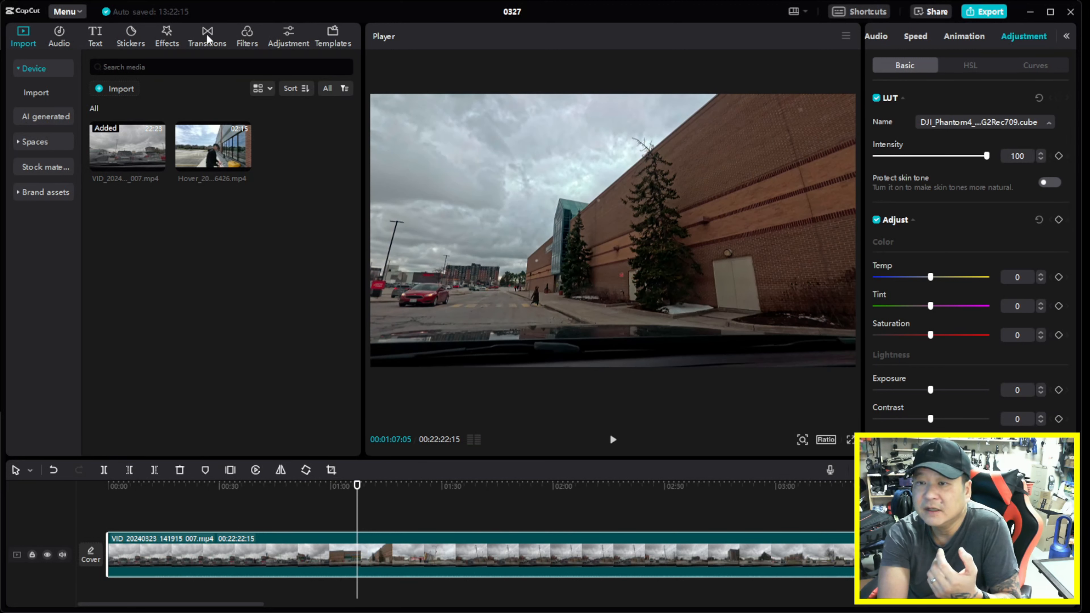
pyautogui.click(243, 40)
pyautogui.click(280, 42)
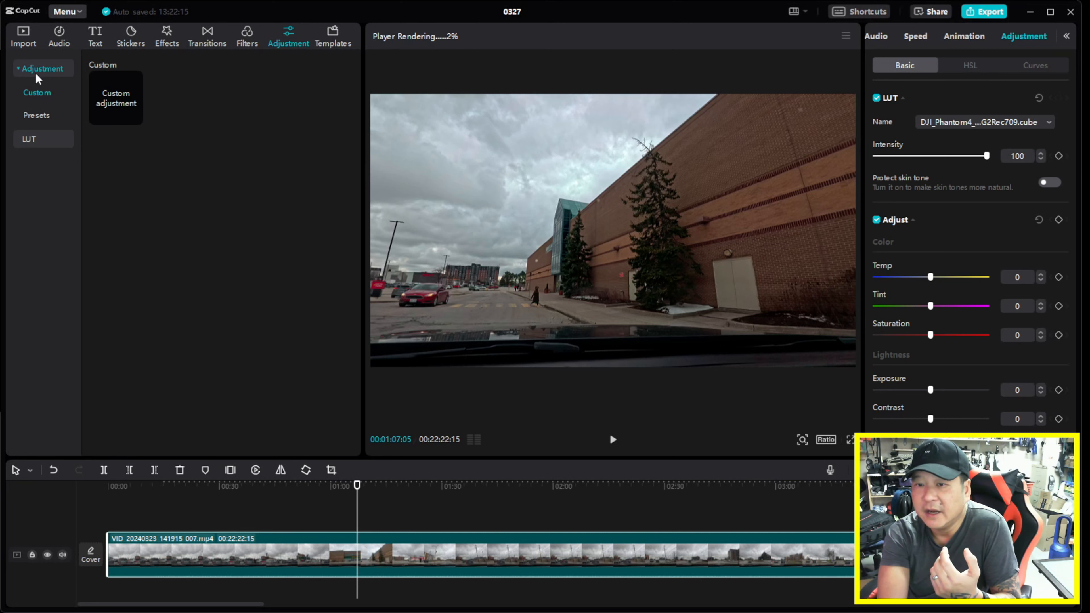
pyautogui.click(28, 140)
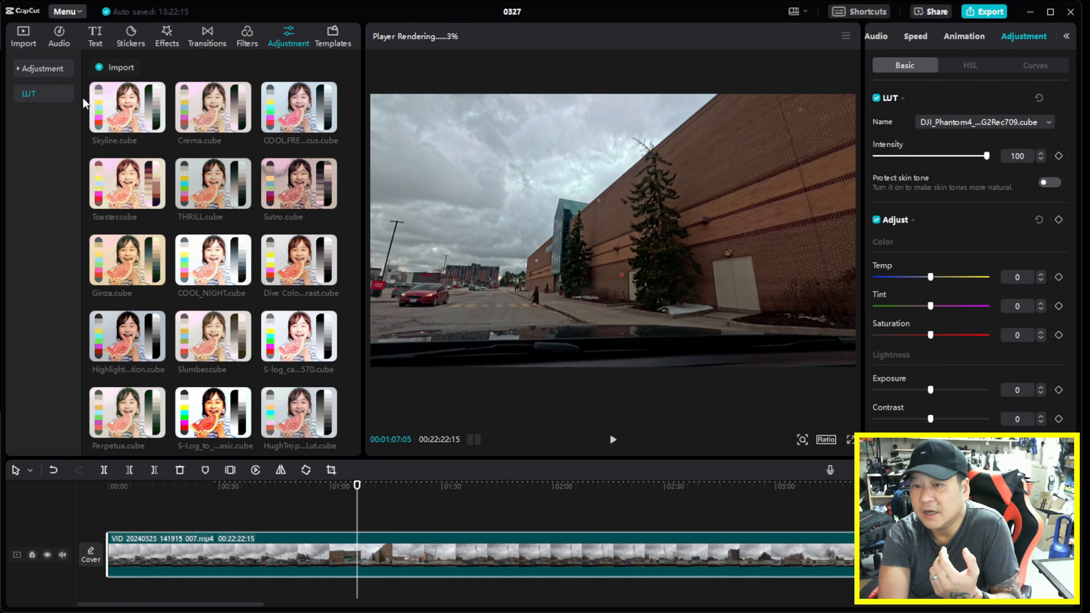
pyautogui.scroll(-5, 232, 203)
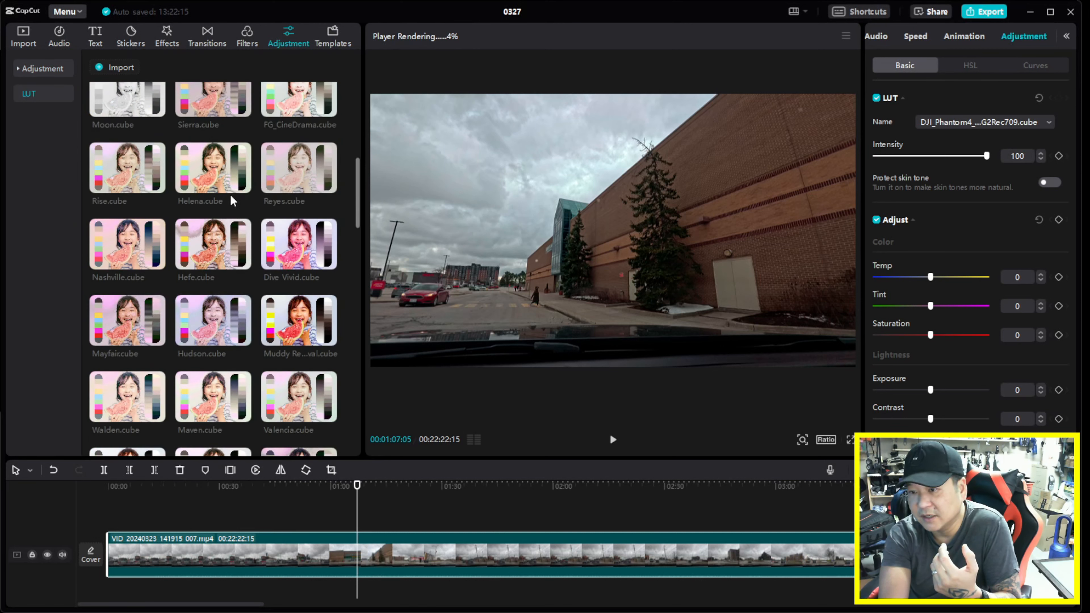
pyautogui.scroll(4, 232, 204)
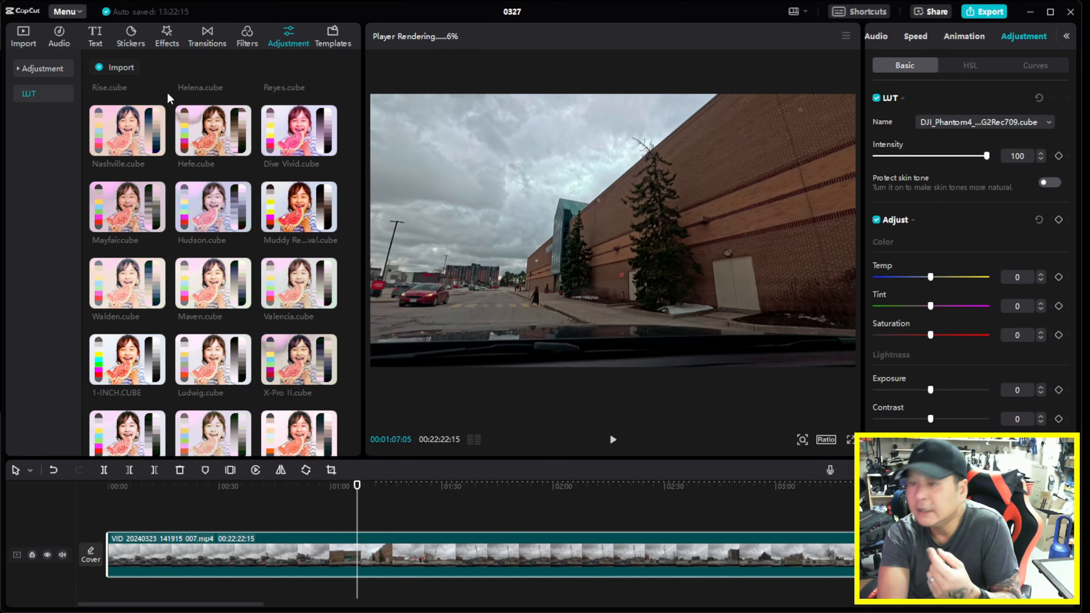
pyautogui.scroll(2, 292, 81)
pyautogui.click(252, 39)
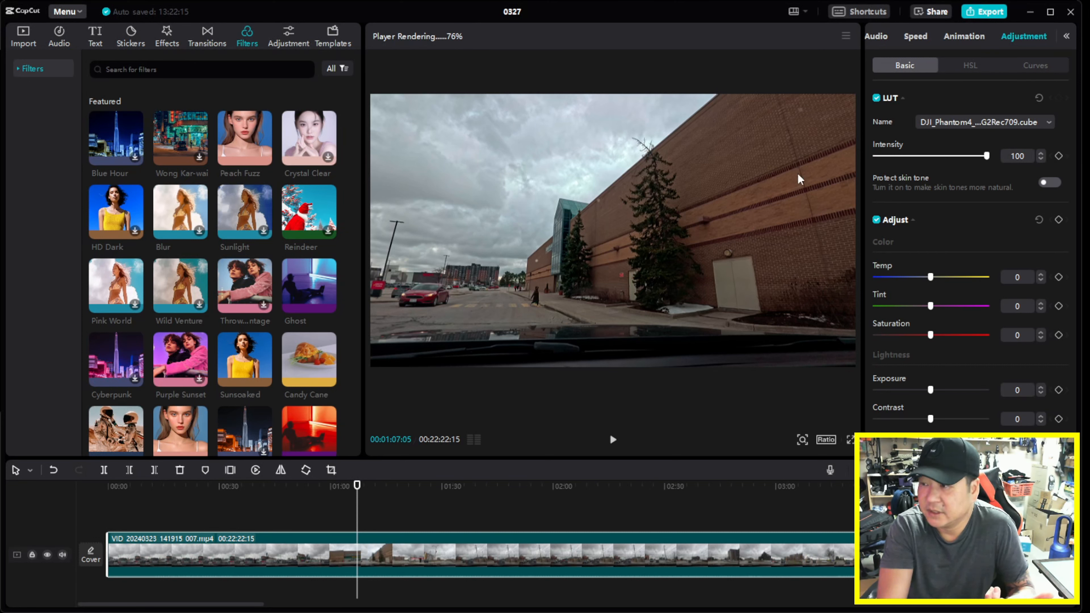
# - Toggle the clip's LUT off and on to compare the image, leave it enabled, and check the frame at 00:01:34:06
pyautogui.click(877, 99)
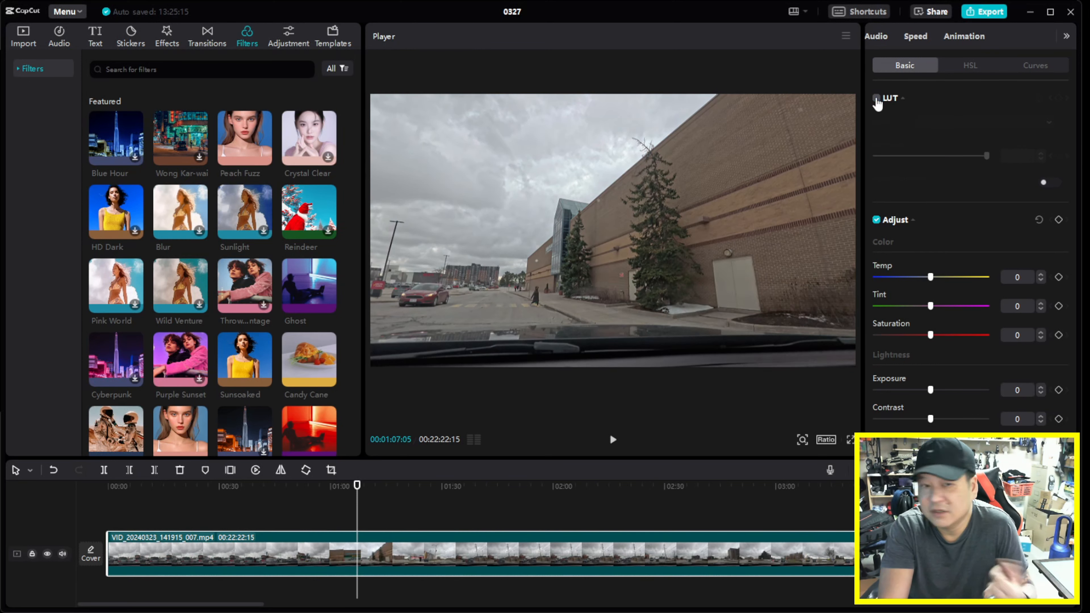
pyautogui.click(877, 99)
pyautogui.click(876, 99)
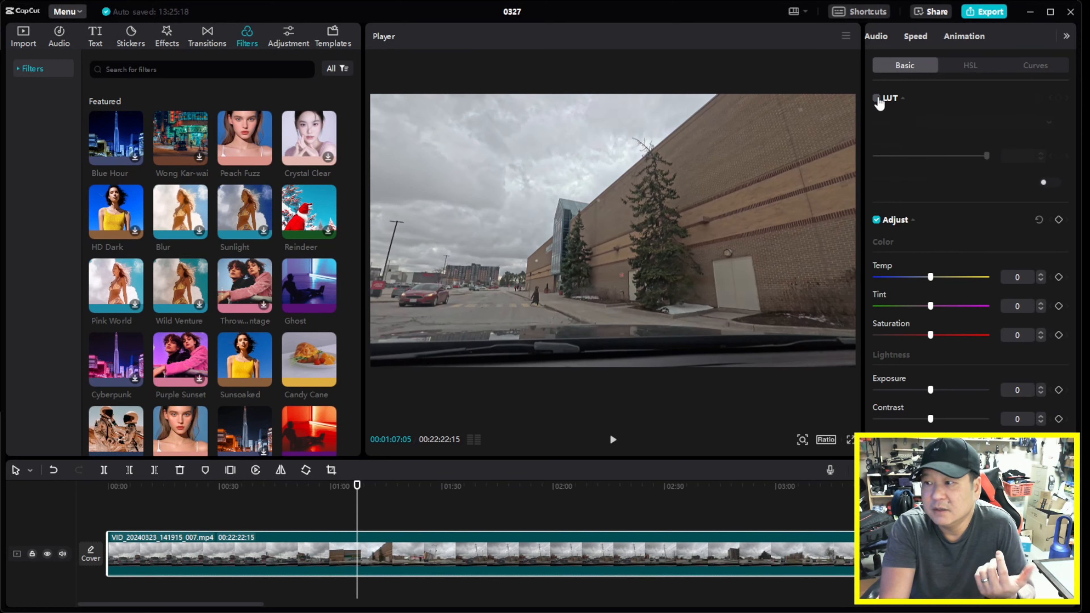
pyautogui.click(876, 100)
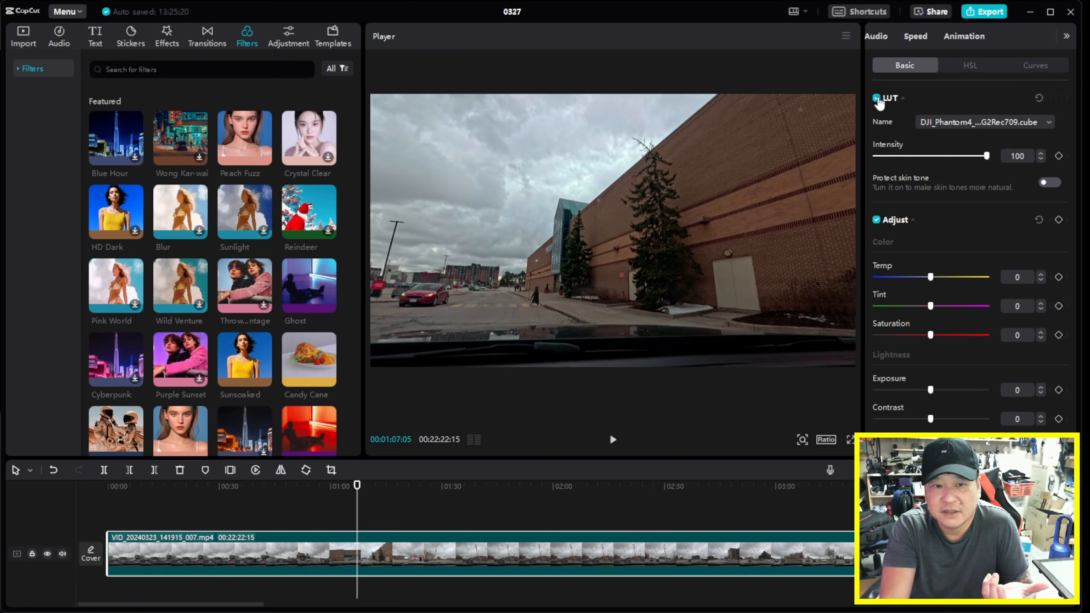
pyautogui.click(876, 100)
pyautogui.click(877, 99)
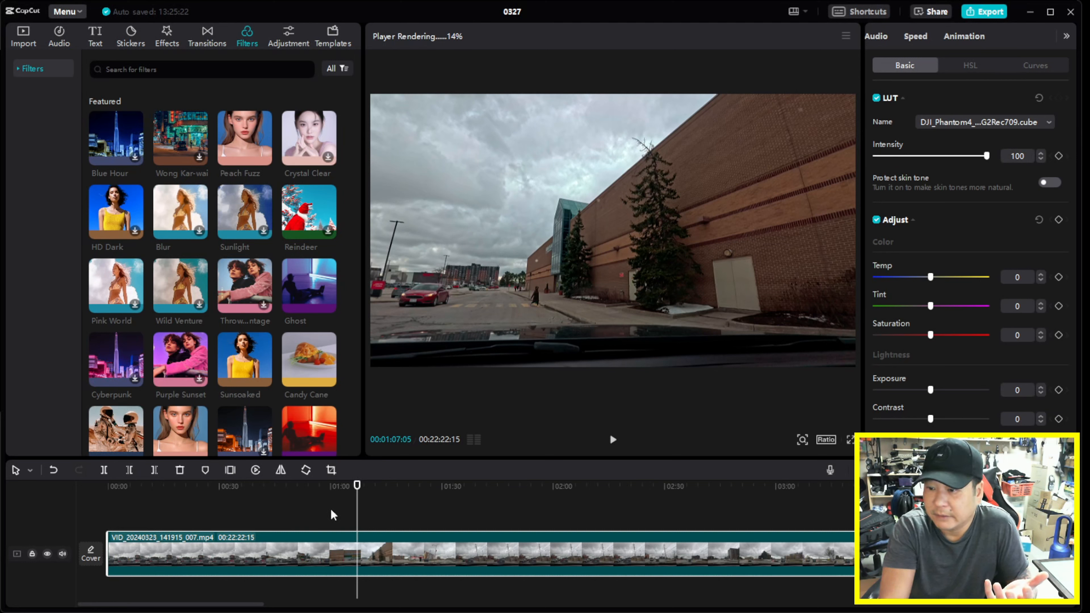
pyautogui.moveTo(358, 491); pyautogui.dragTo(458, 496)
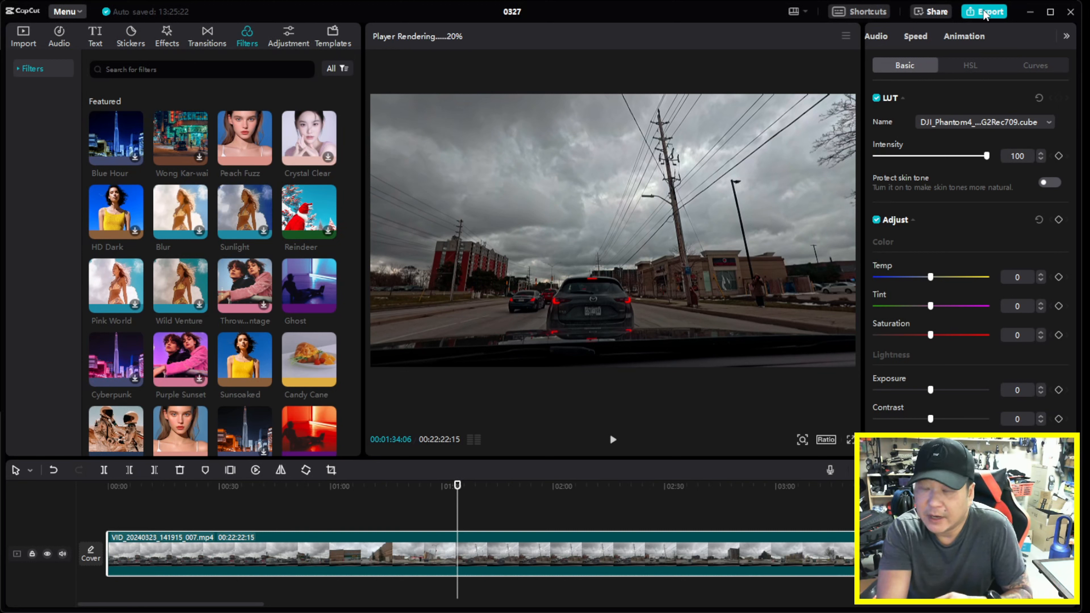
# - Look through the adjustment, filter and transition libraries
pyautogui.click(300, 39)
pyautogui.click(243, 41)
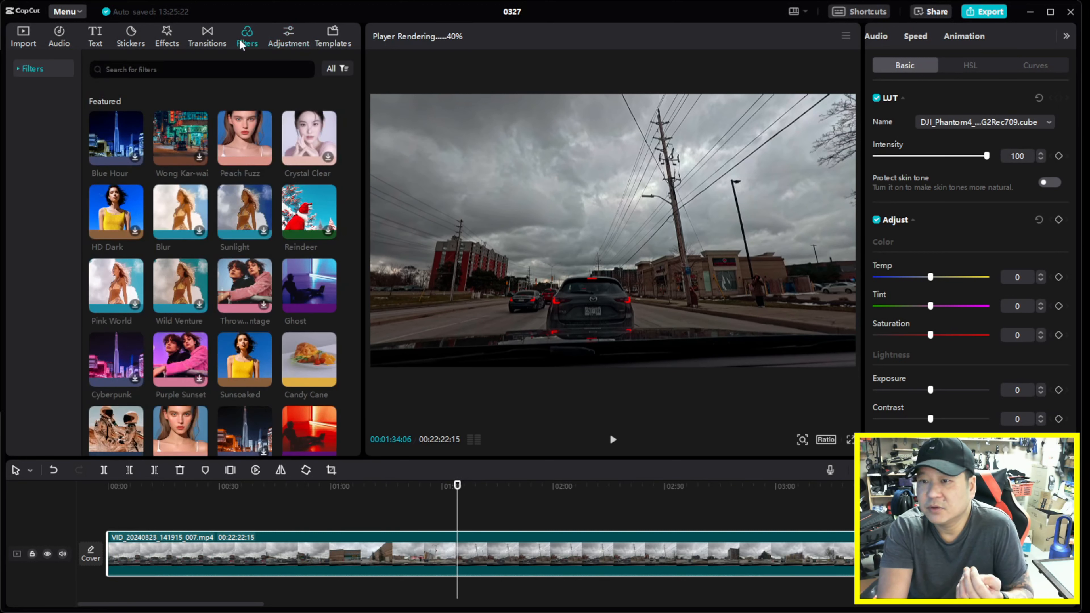
pyautogui.click(207, 38)
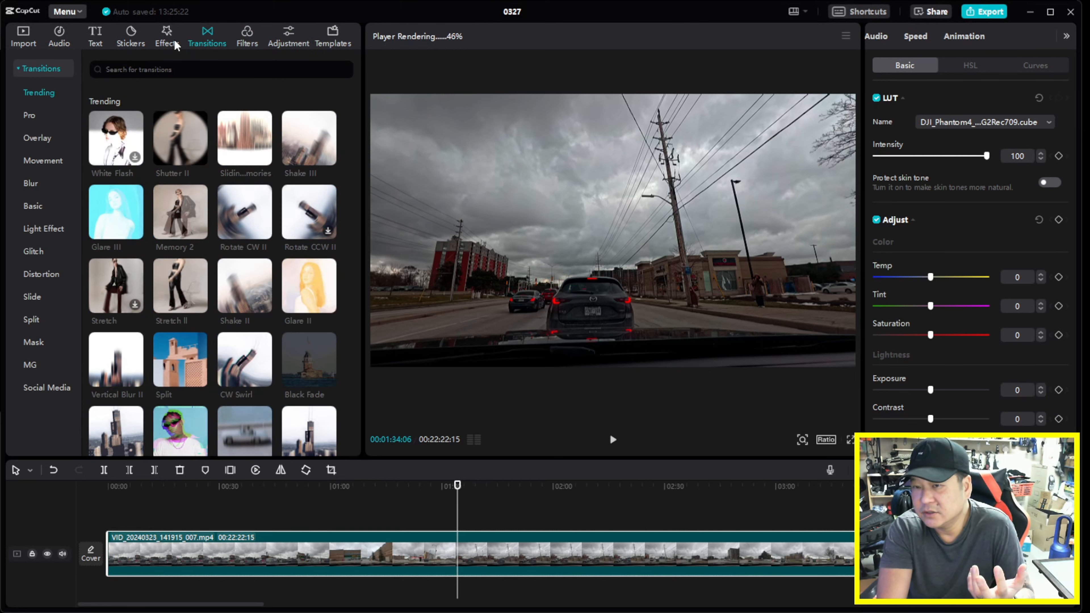
# - Return the playhead to the start and preview the first two Trending video effects on the dashcam footage
pyautogui.click(172, 39)
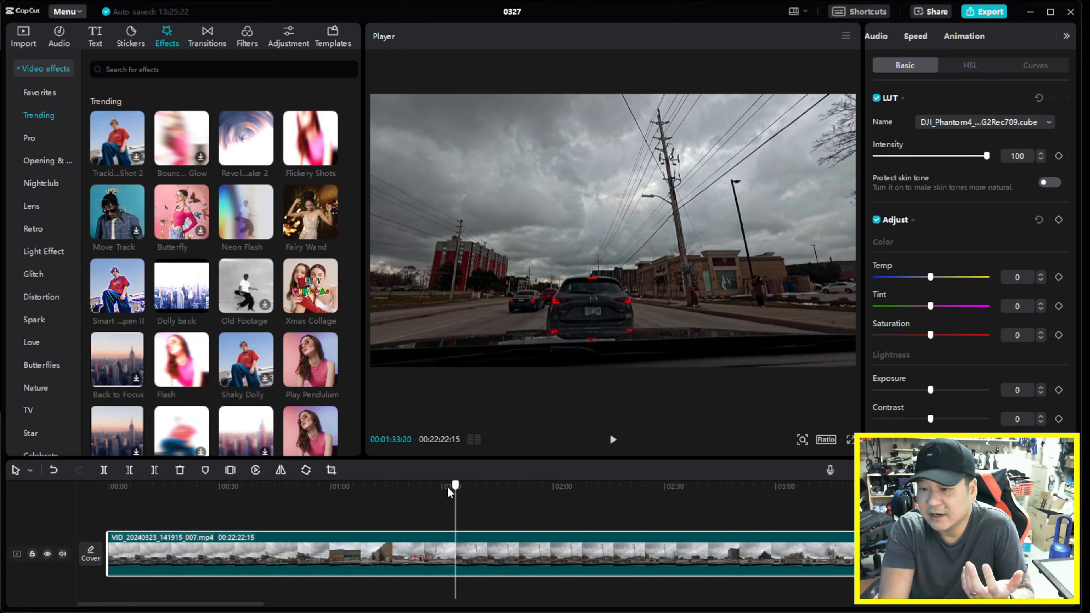
pyautogui.moveTo(455, 488); pyautogui.dragTo(54, 508)
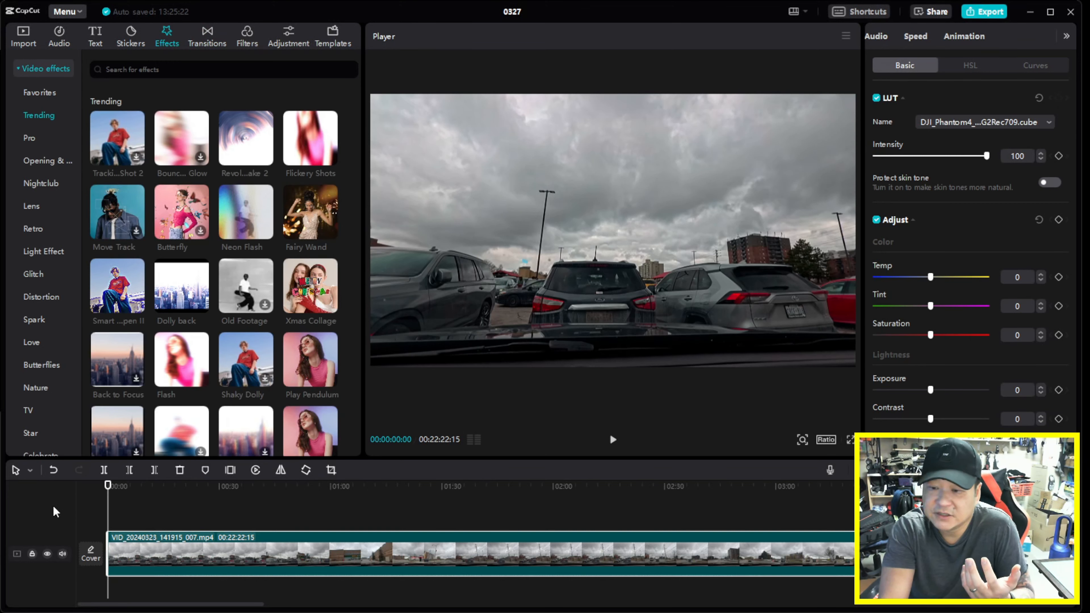
pyautogui.click(128, 143)
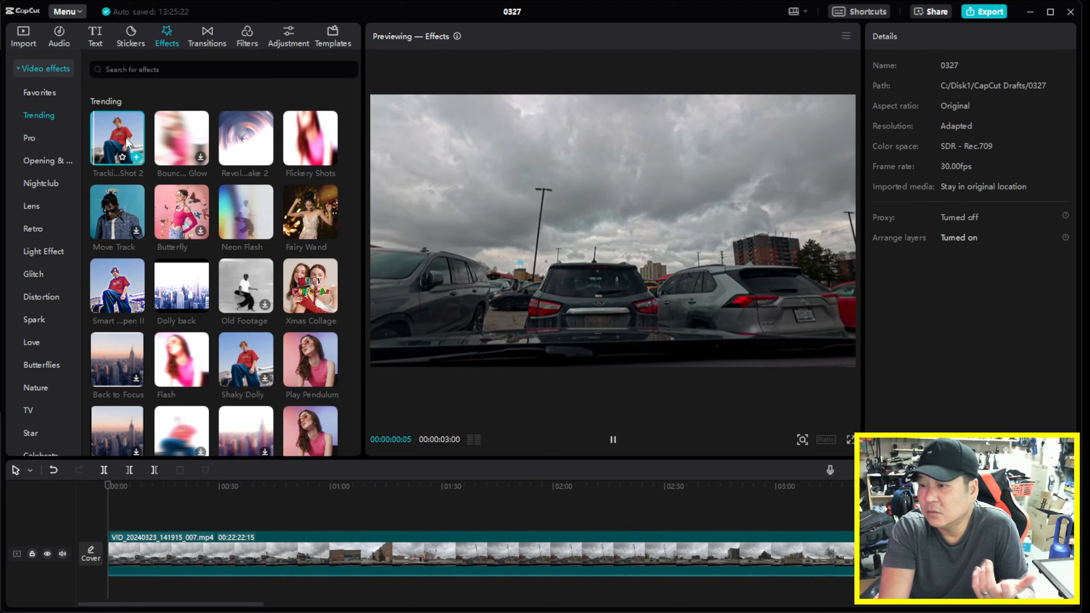
pyautogui.click(175, 133)
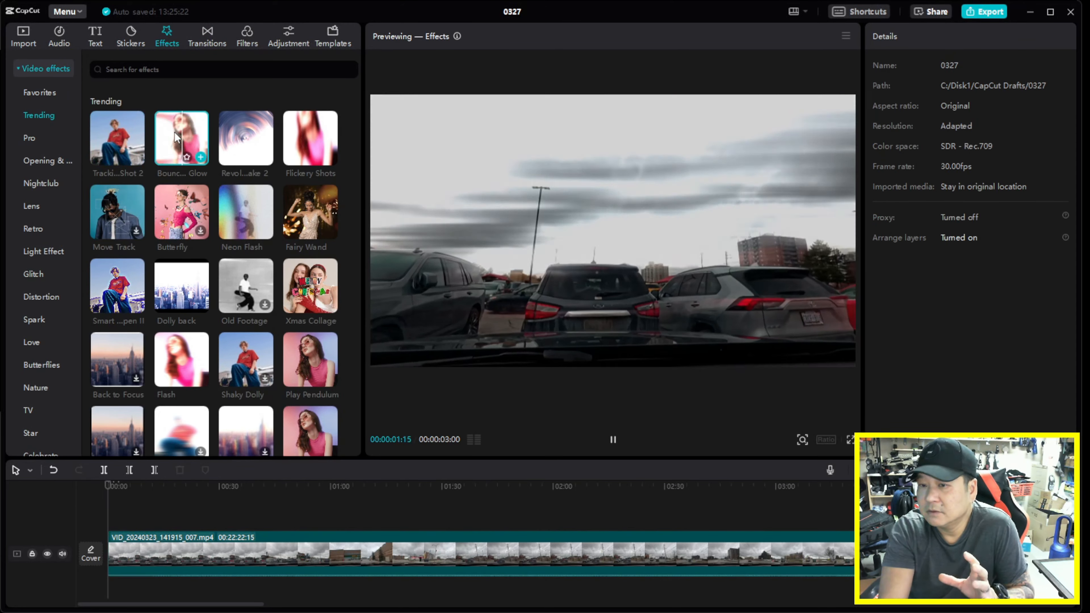
pyautogui.moveTo(256, 218)
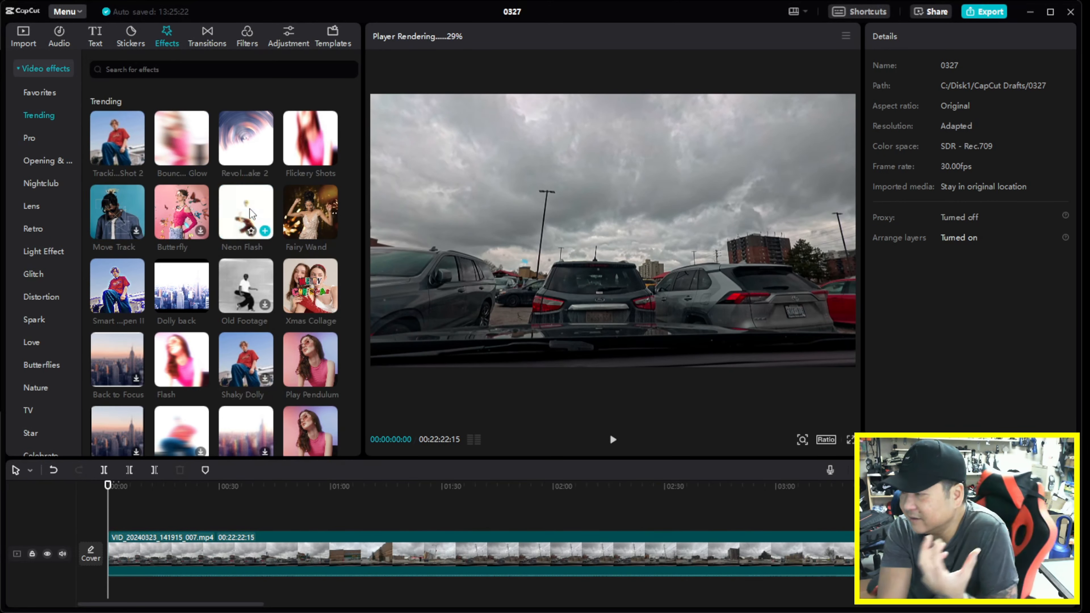
# - Collapse the video effects categories and look through the sticker, text and music libraries
pyautogui.click(55, 69)
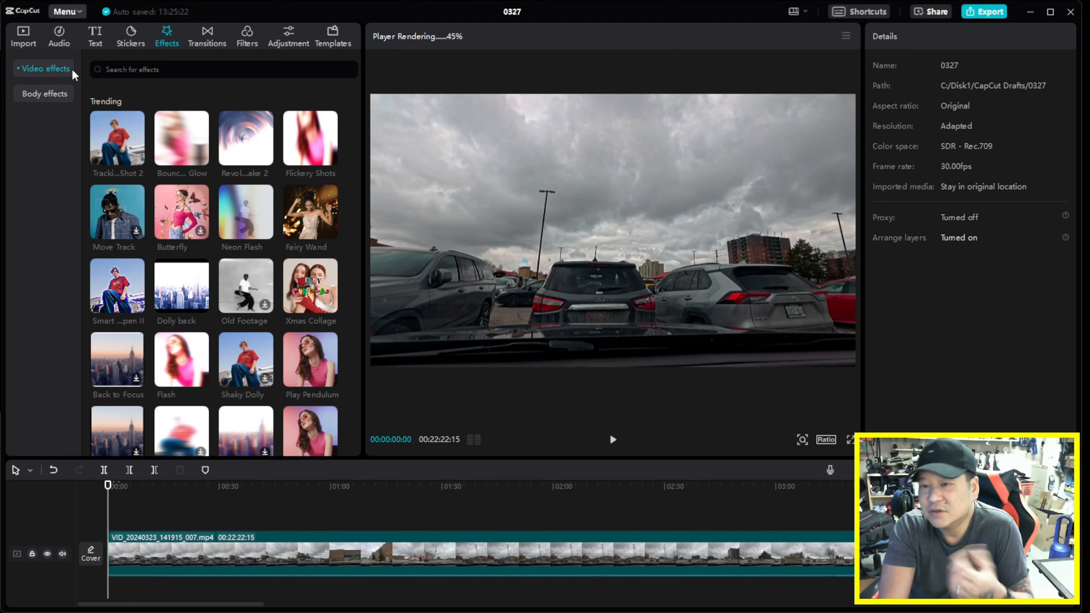
pyautogui.click(128, 39)
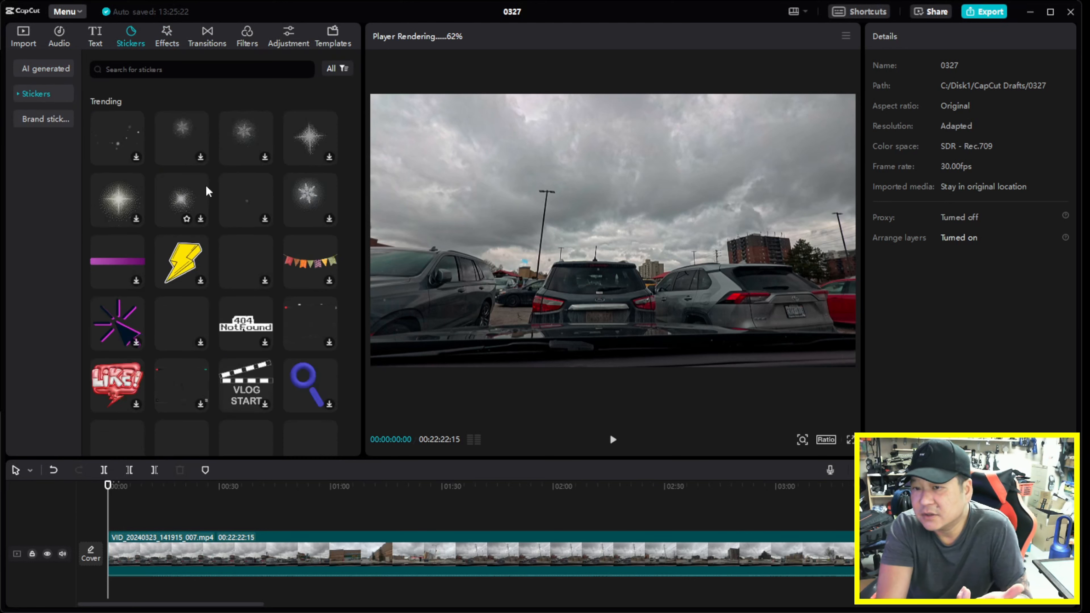
pyautogui.click(92, 39)
pyautogui.click(58, 37)
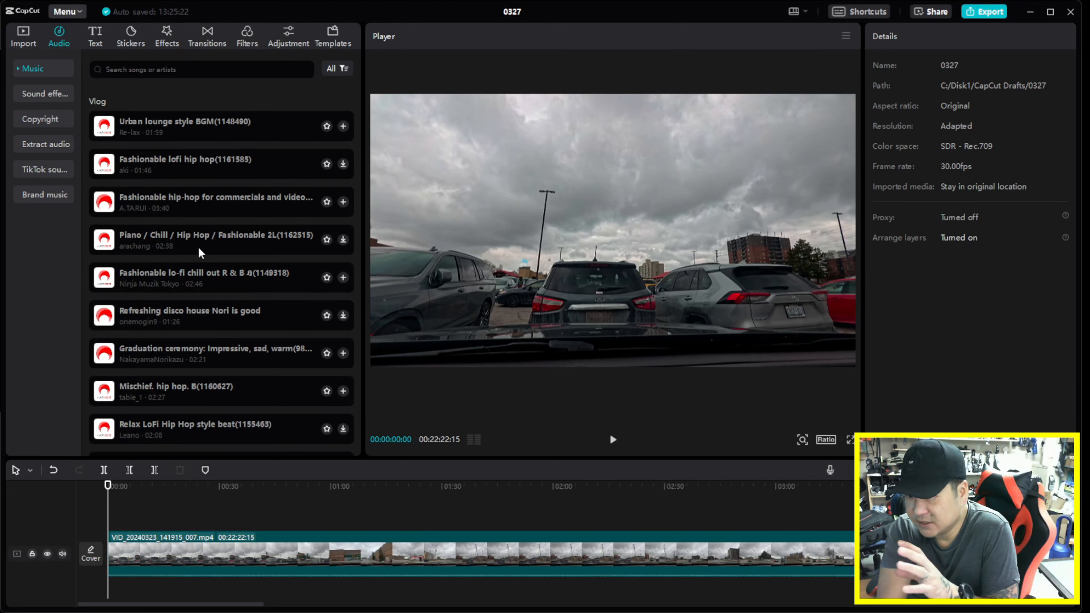
# - Preview the Vlog music tracks Urban lounge style BGM, Fashionable lofi hip hop and Fashionable hip-hop for commercials and videos
pyautogui.click(218, 132)
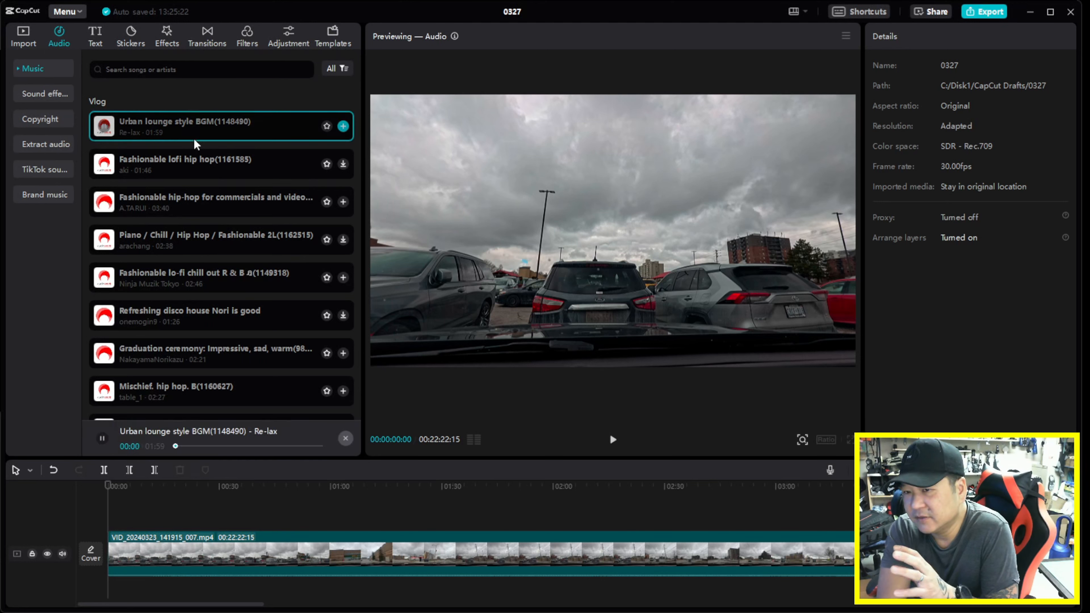
pyautogui.click(183, 159)
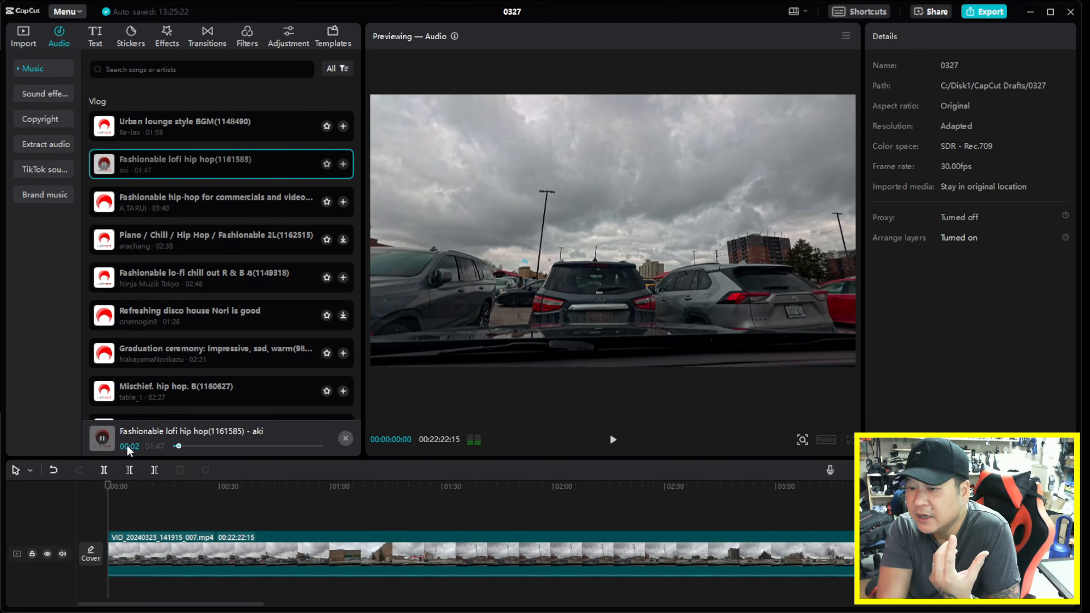
pyautogui.click(102, 437)
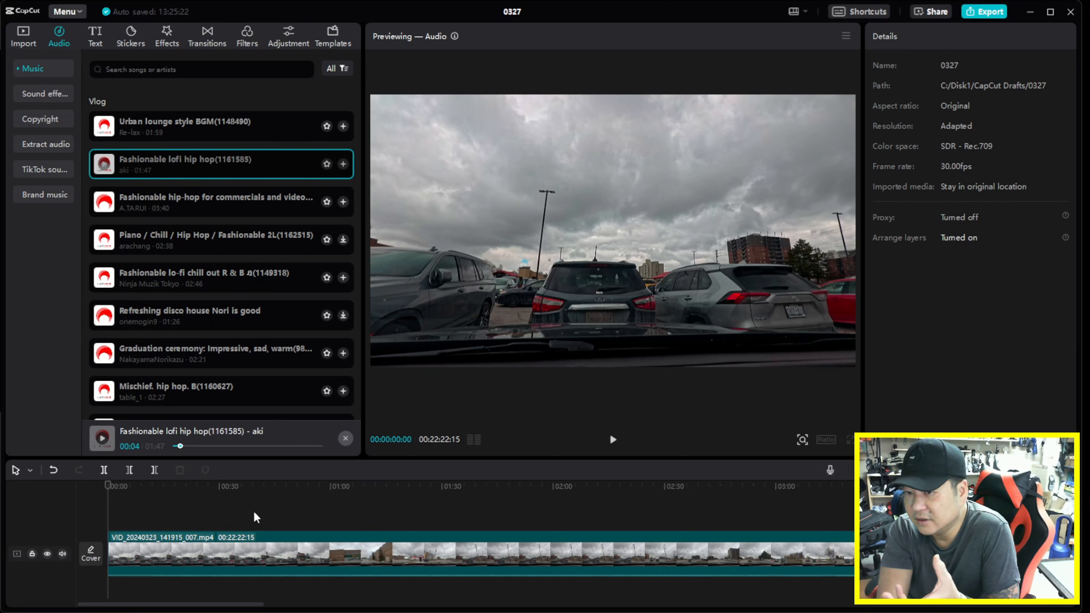
pyautogui.scroll(-1, 251, 507)
pyautogui.click(172, 195)
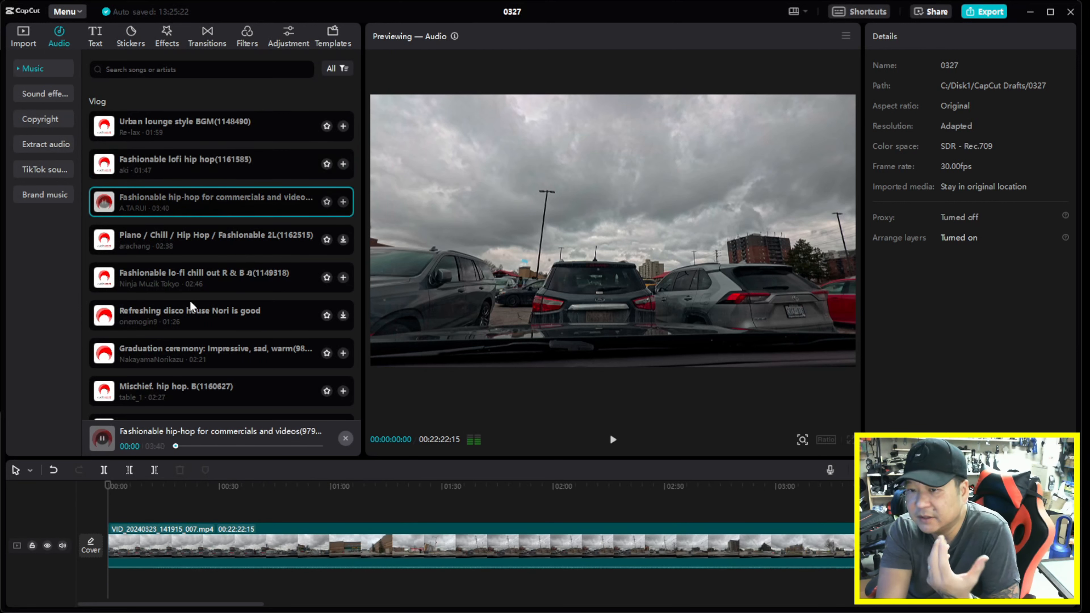
# - Add the Vlog track "Piano / Chill / Hip Hop / Fashionable 2L" under the dashcam clip at the timeline start and play a few seconds
pyautogui.click(156, 240)
pyautogui.click(342, 239)
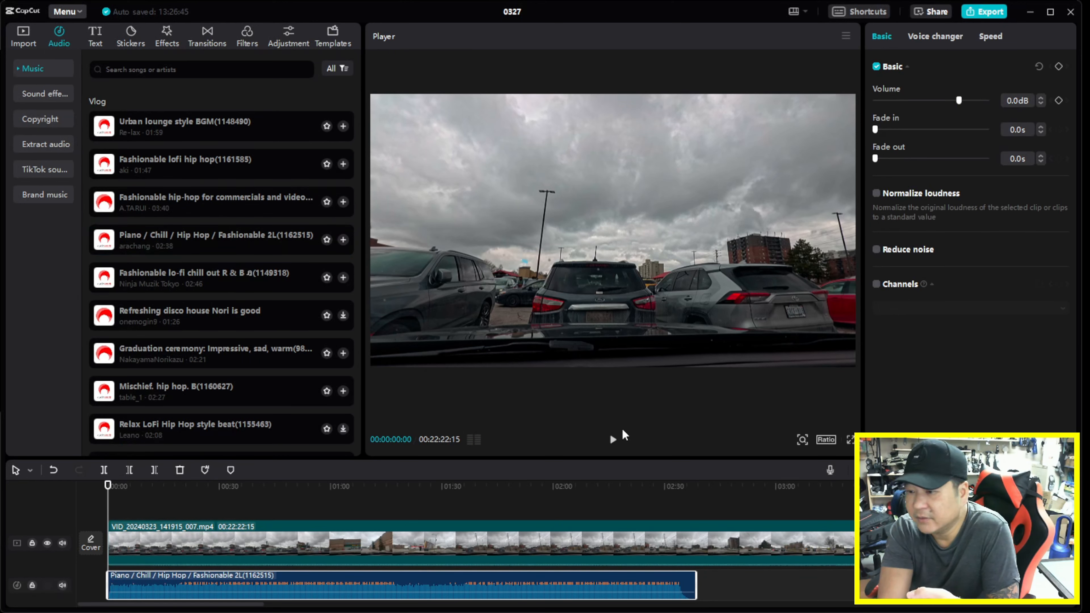
pyautogui.click(612, 439)
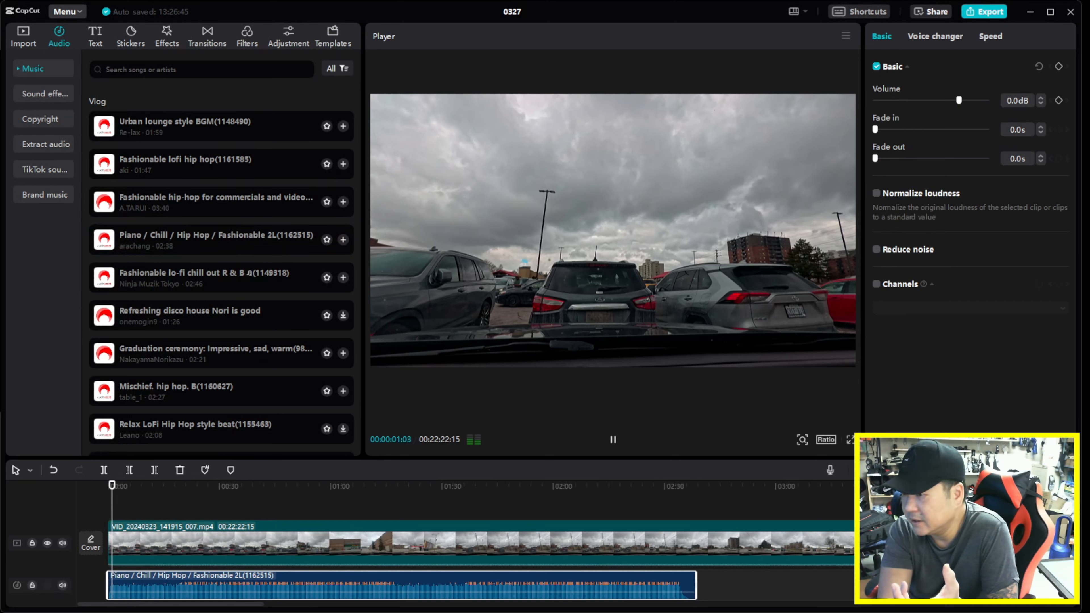
pyautogui.click(613, 439)
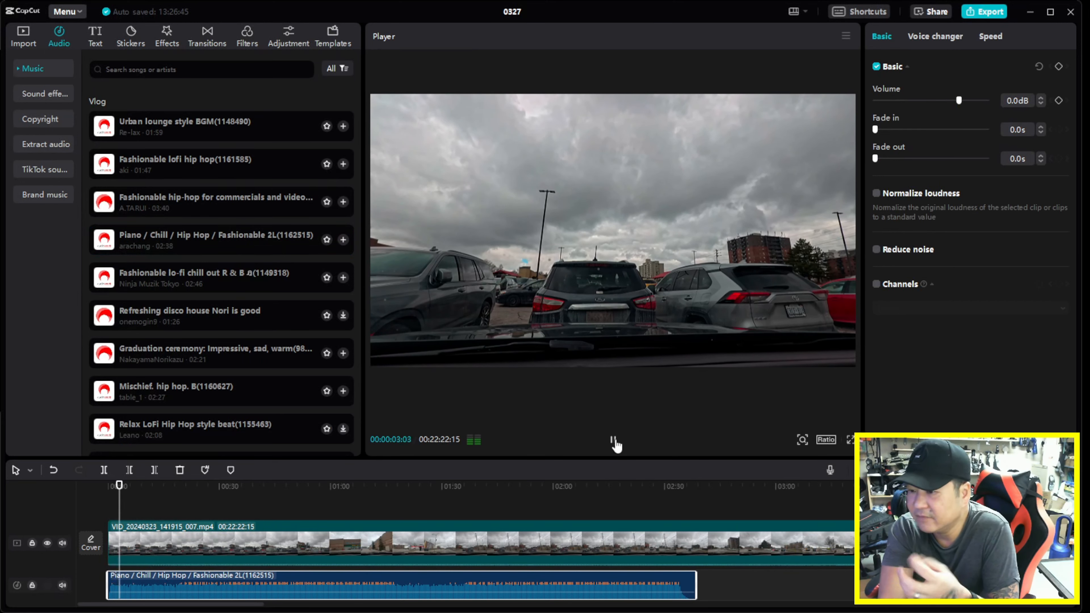
# - Look at the music copyright check, the music categories and the voice changer filters available for the music track
pyautogui.click(40, 119)
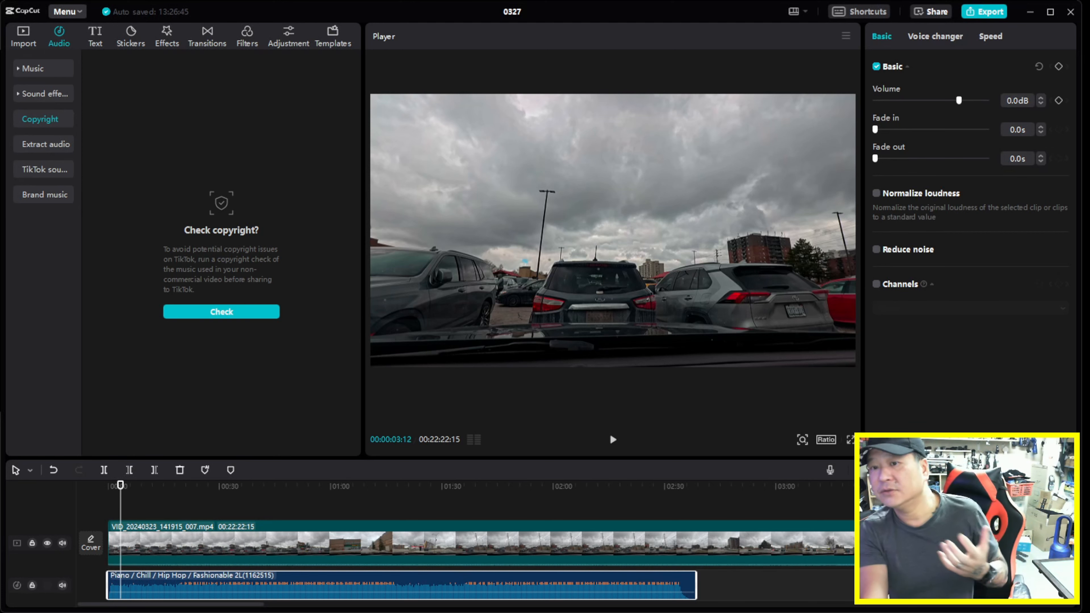
pyautogui.click(43, 71)
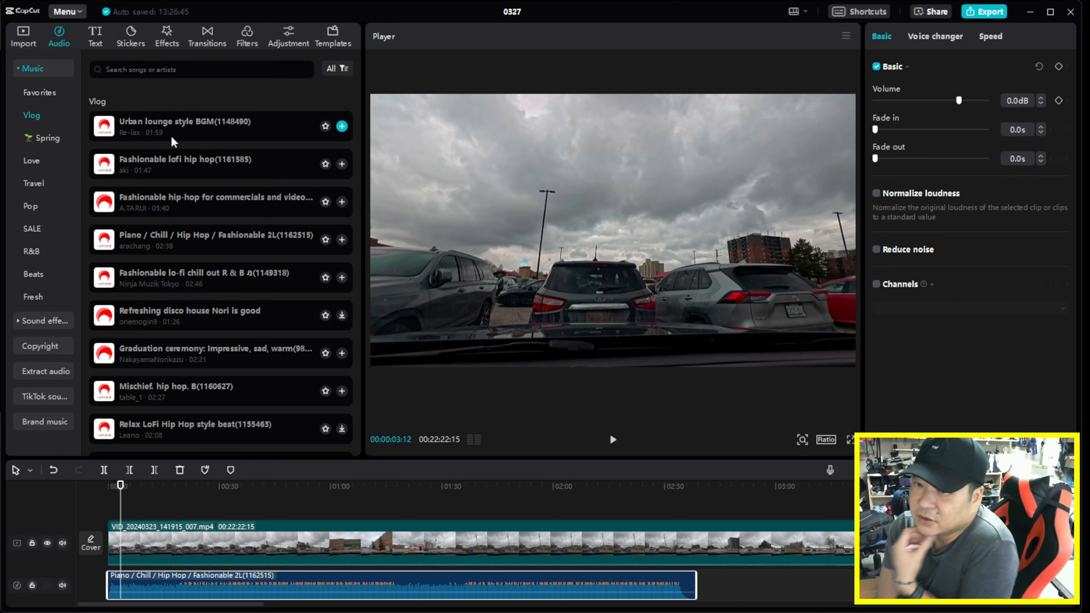
pyautogui.click(928, 39)
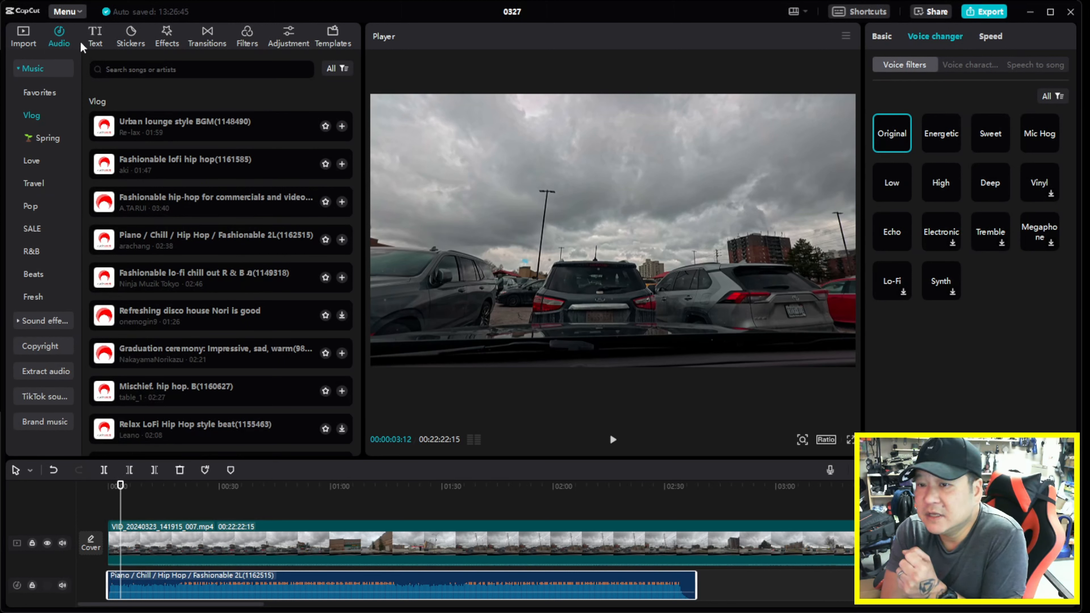
# - Add the glowing yellow italic text style from the Trending collection at the start of the timeline
pyautogui.click(94, 42)
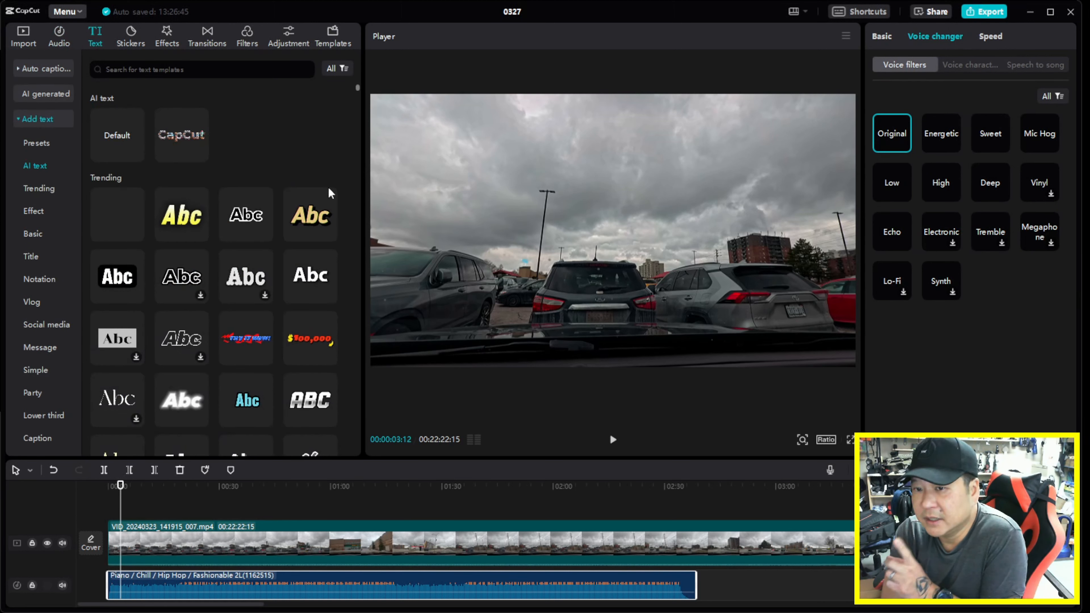
pyautogui.click(19, 120)
pyautogui.click(202, 224)
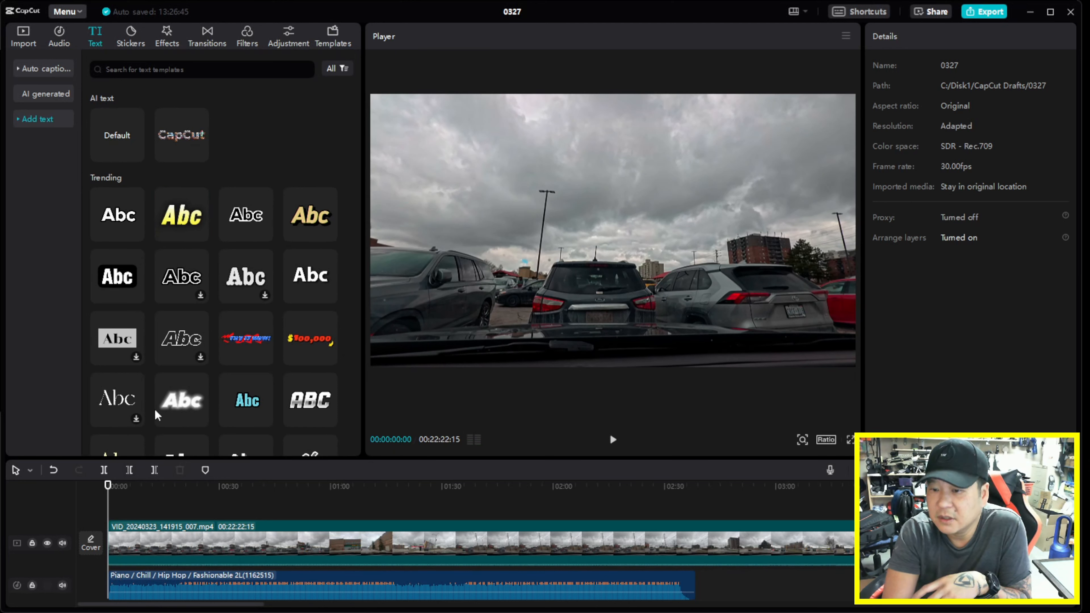
pyautogui.click(200, 216)
pyautogui.click(201, 234)
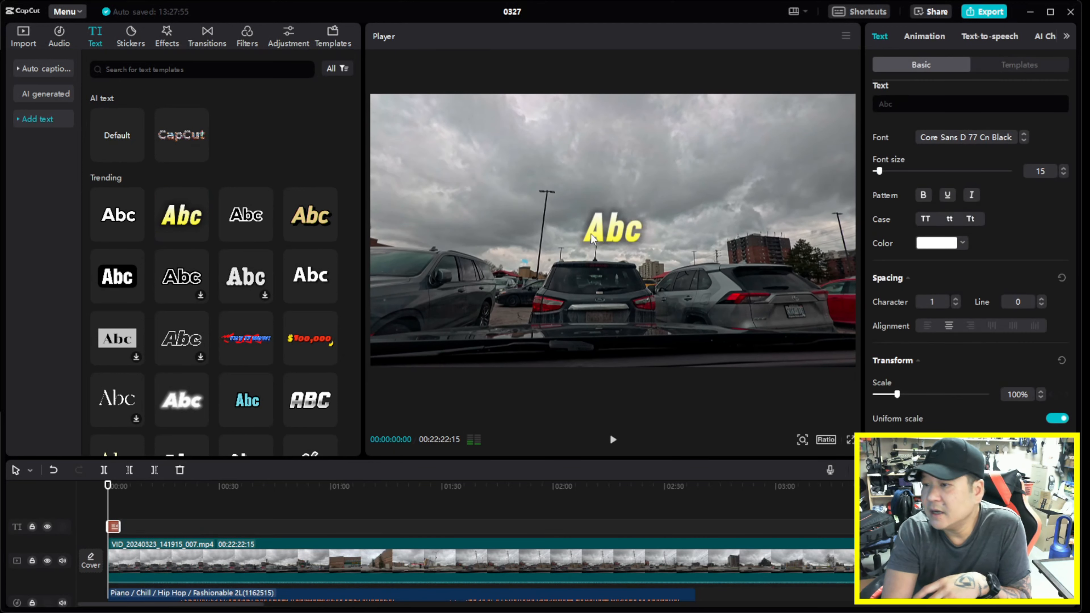
# - Replace the title's placeholder text with "CapCut"
pyautogui.doubleClick(609, 227)
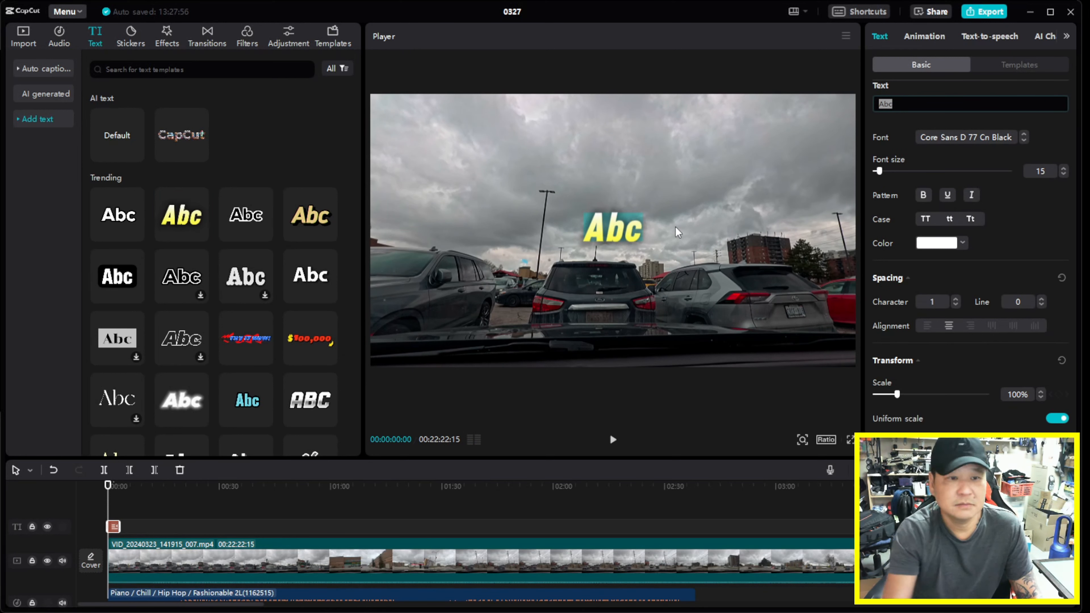
pyautogui.click(920, 103)
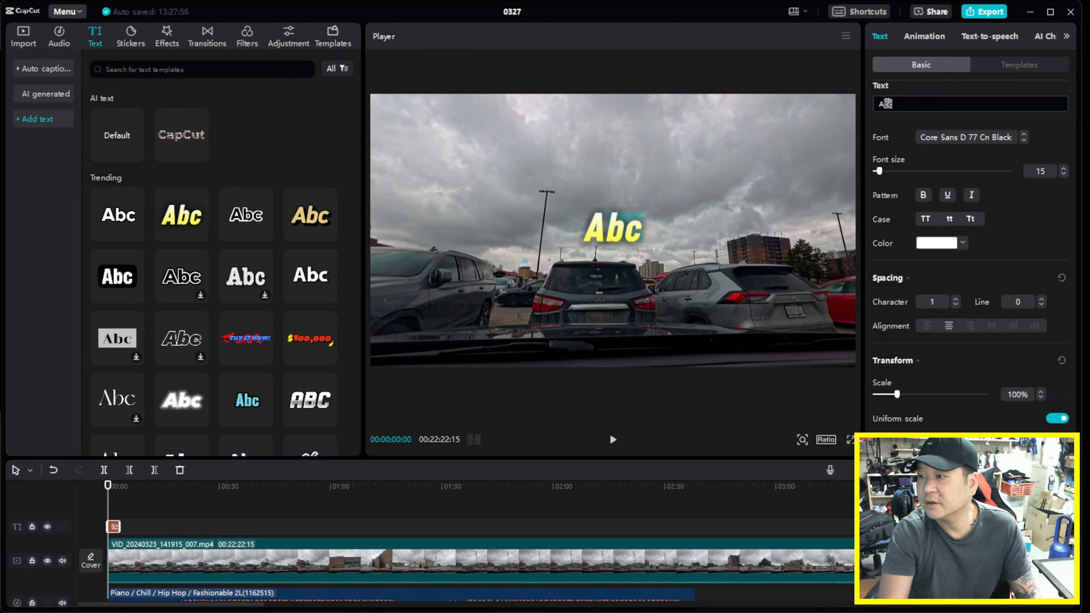
pyautogui.write('jCap')
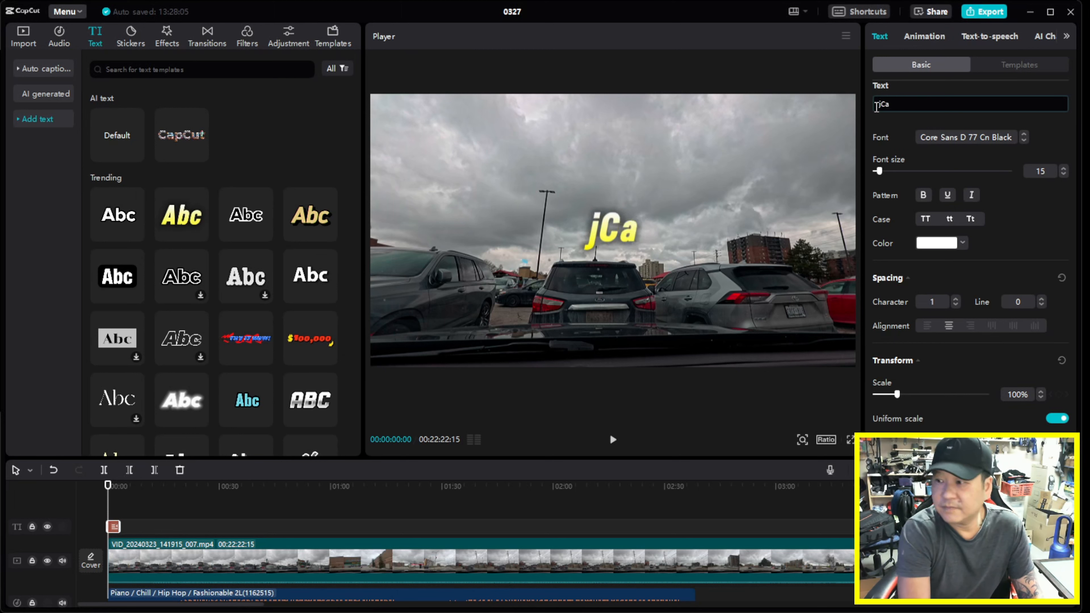
pyautogui.press('BackSpace')
pyautogui.press('BackSpace')
pyautogui.press('BackSpace')
pyautogui.press('BackSpace')
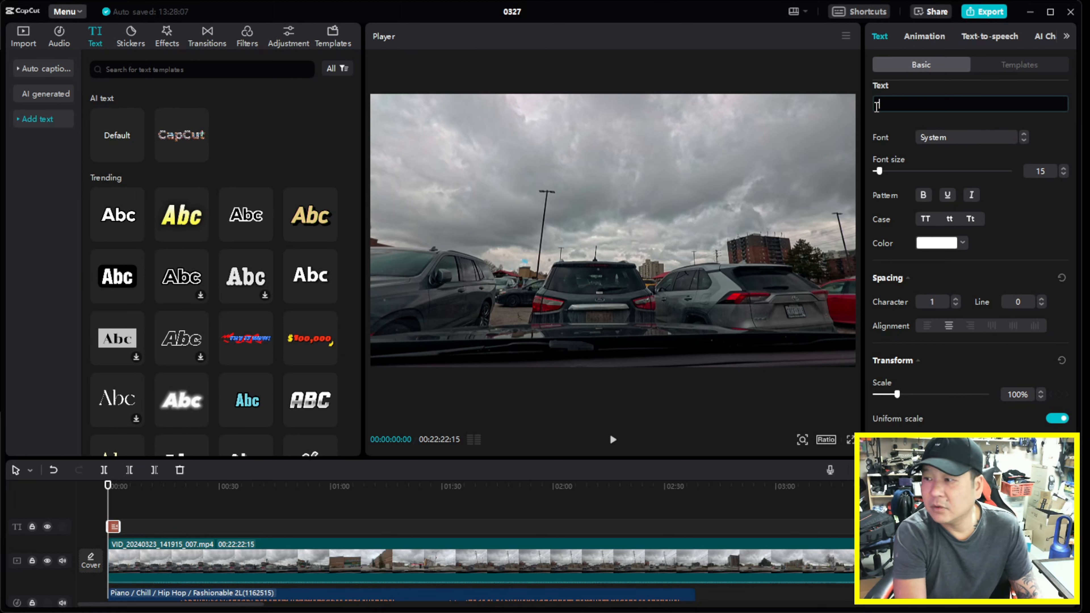
pyautogui.write('CapCut')
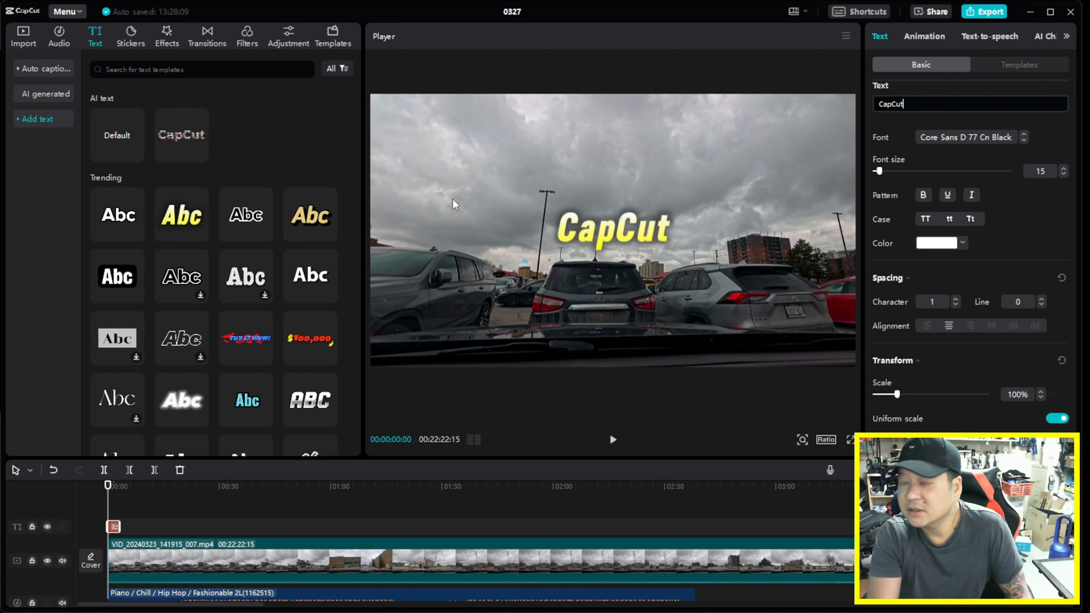
# - Move the CapCut title to the upper right of the frame, at about X 1034, Y 636, and set its font size to 17
pyautogui.moveTo(575, 231); pyautogui.dragTo(703, 140)
pyautogui.click(705, 218)
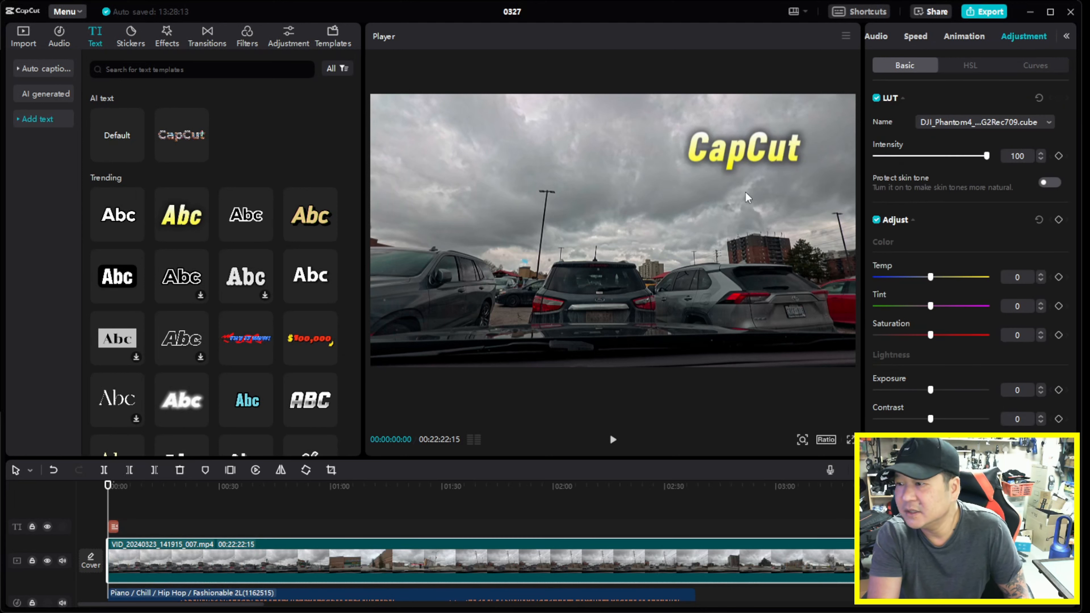
pyautogui.click(735, 151)
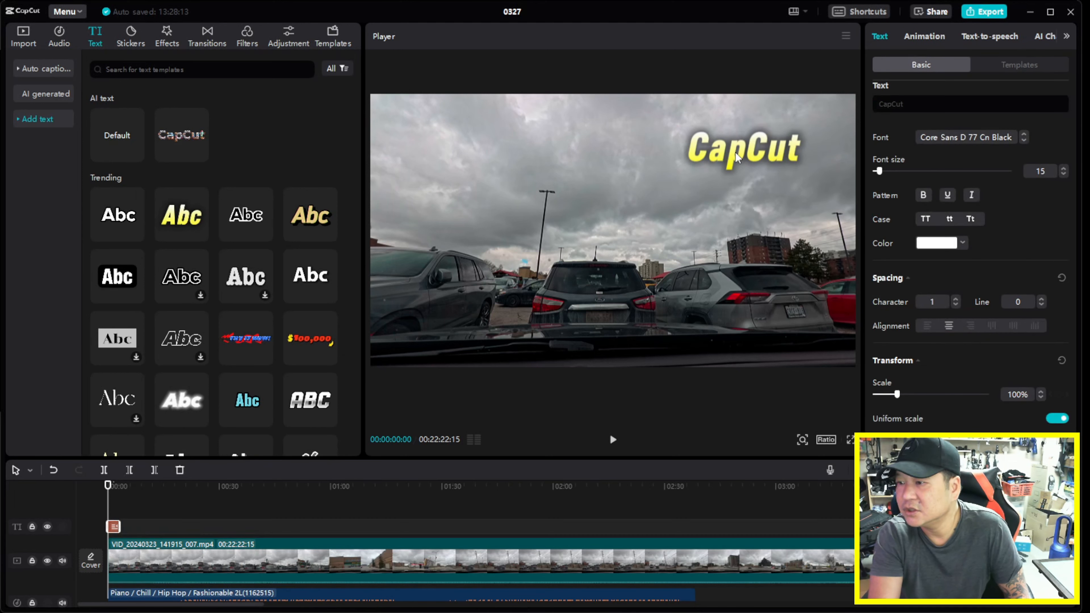
pyautogui.click(1063, 168)
pyautogui.click(1063, 168)
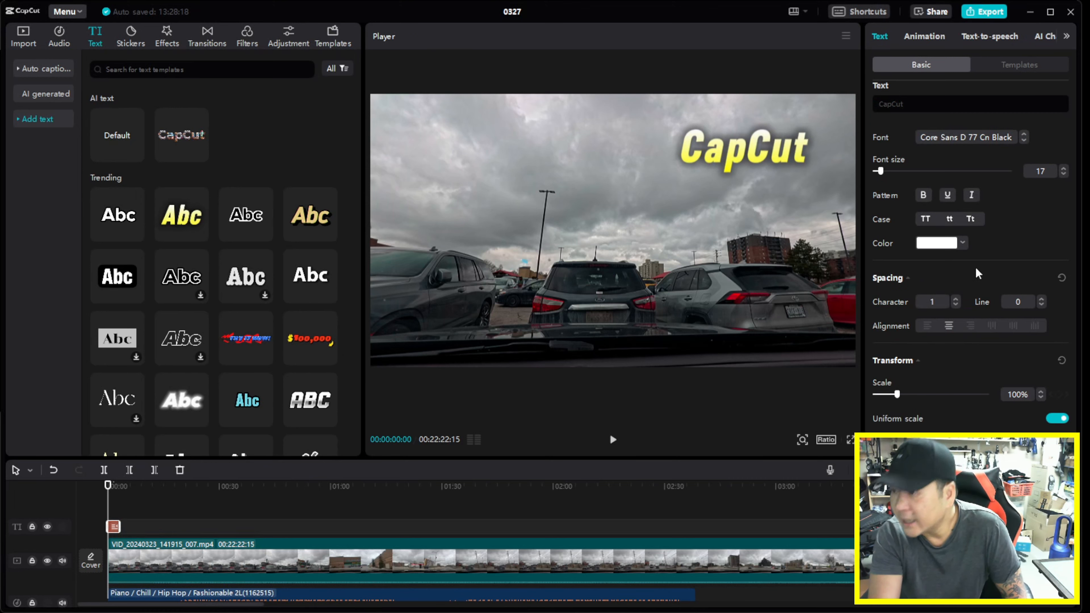
# - Review the title's transform, blend, stroke, background and shadow settings
pyautogui.scroll(-5, 974, 268)
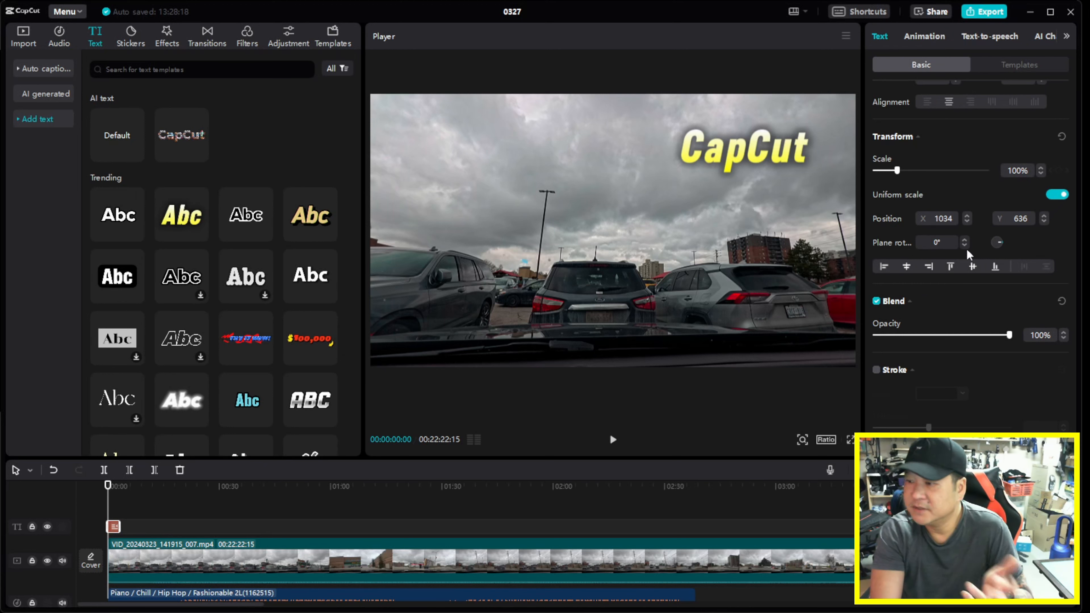
pyautogui.scroll(-5, 934, 305)
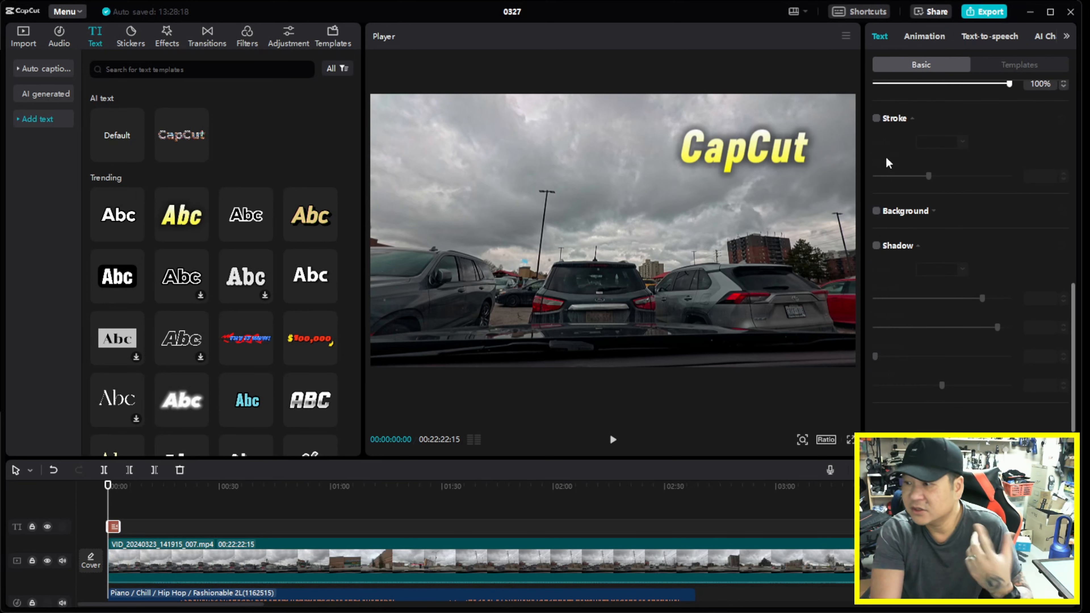
pyautogui.scroll(1, 927, 268)
pyautogui.scroll(6, 927, 264)
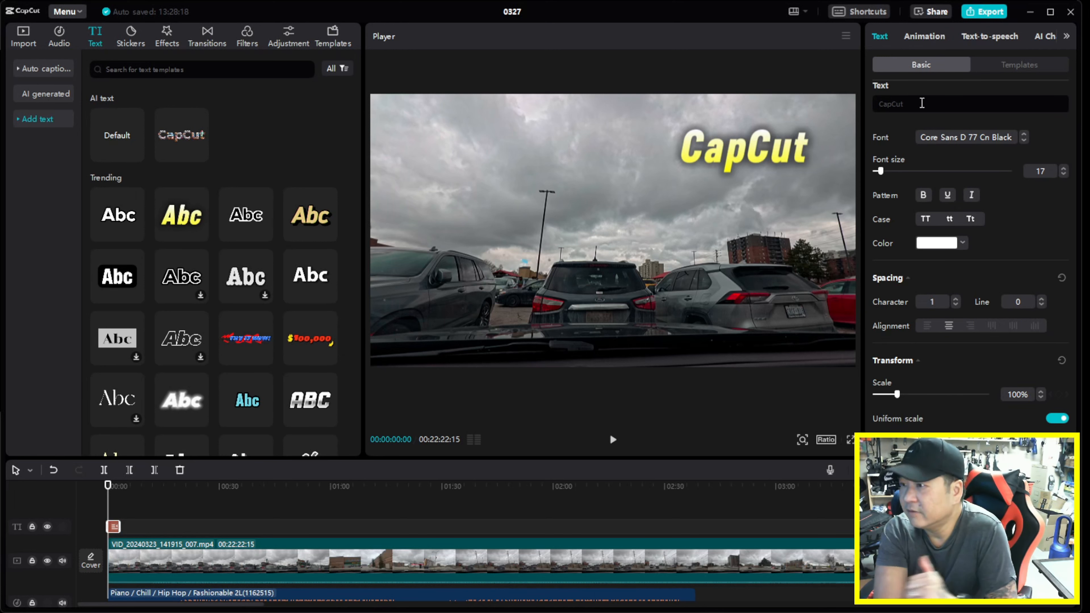
# - Try several In animations on the CapCut title, apply Throw Out, and bring up the text-to-speech voices
pyautogui.click(922, 36)
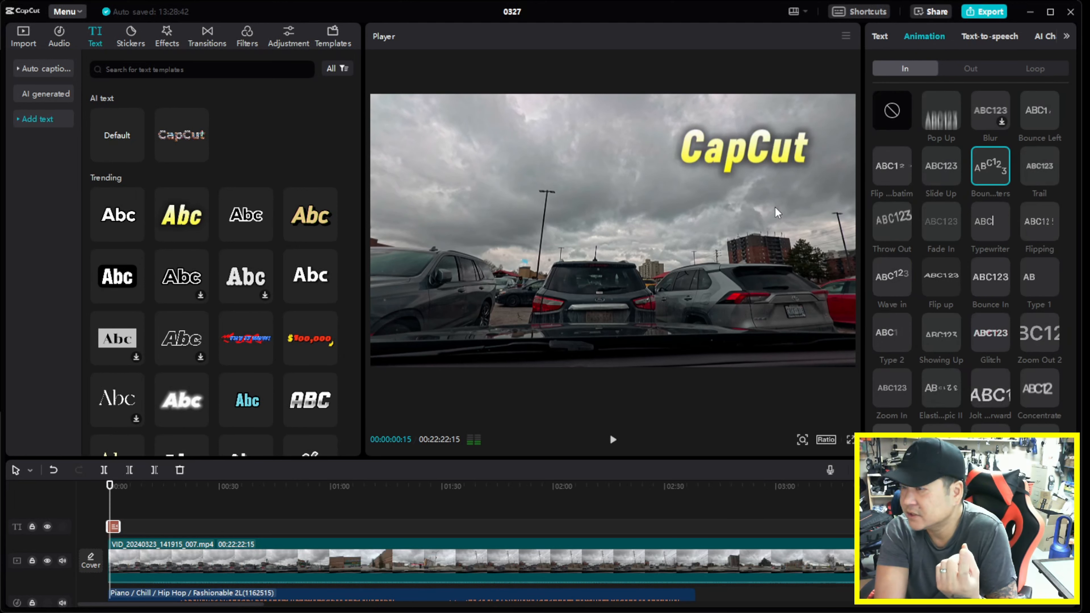
pyautogui.click(944, 169)
pyautogui.click(930, 227)
pyautogui.click(881, 222)
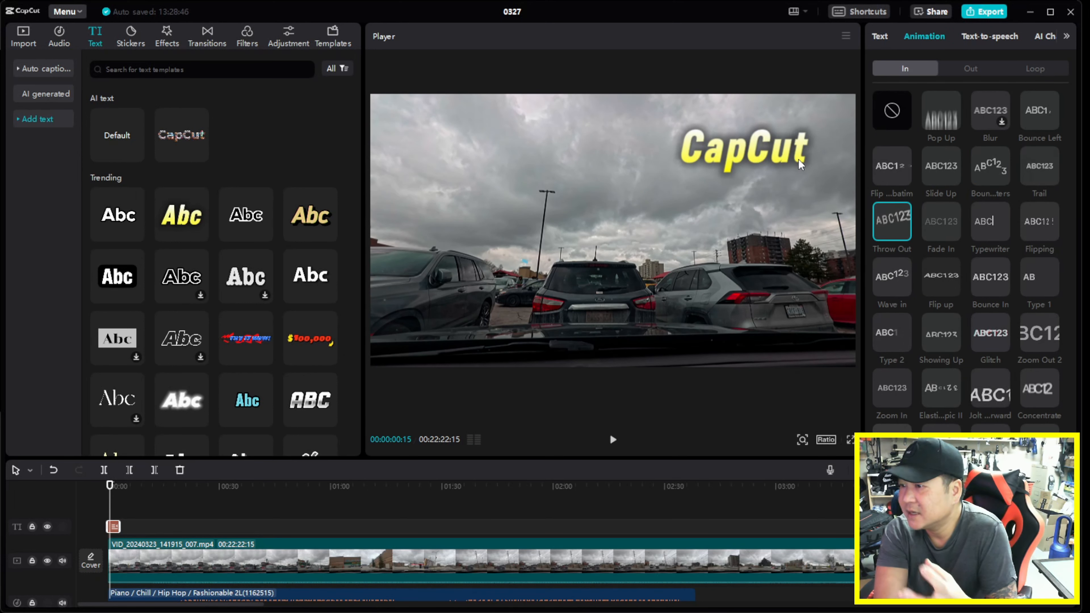
pyautogui.click(991, 37)
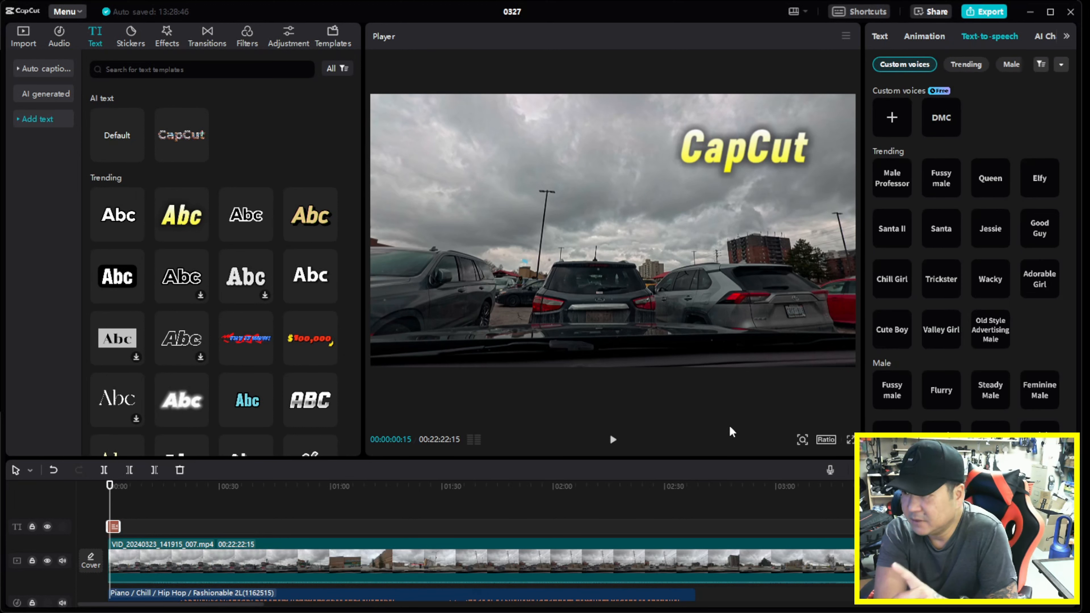
# - Record a voiceover of about 19 seconds from the start of the timeline
pyautogui.click(613, 304)
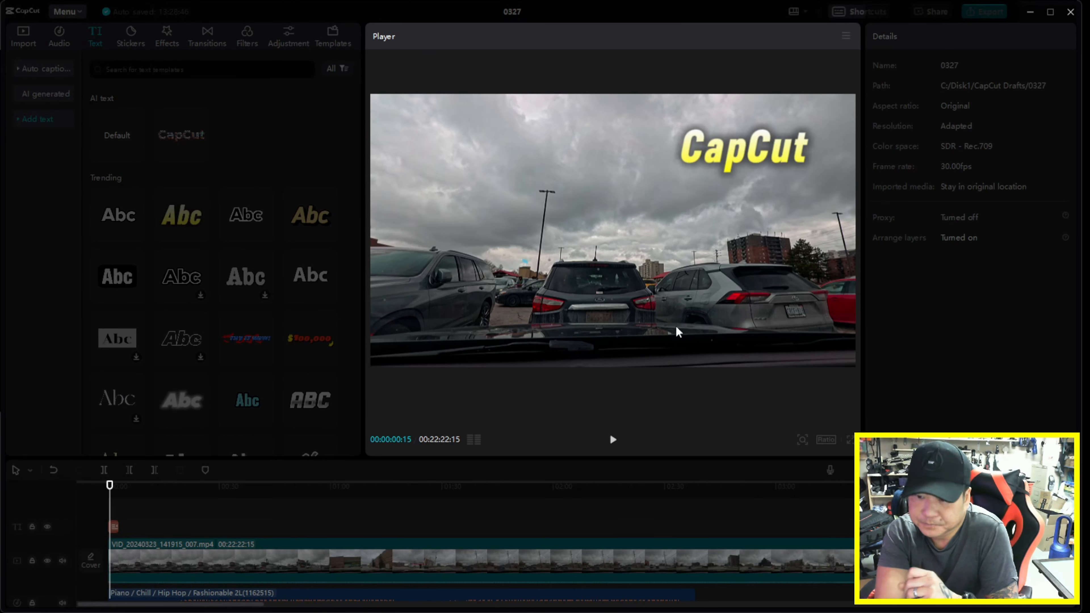
pyautogui.press('Home')
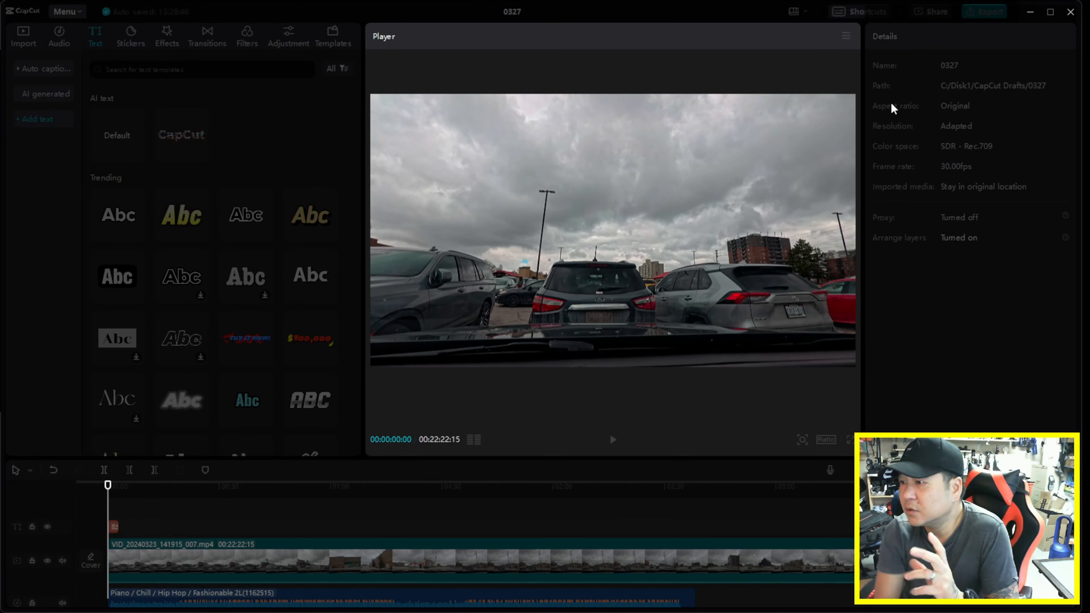
pyautogui.press('space')
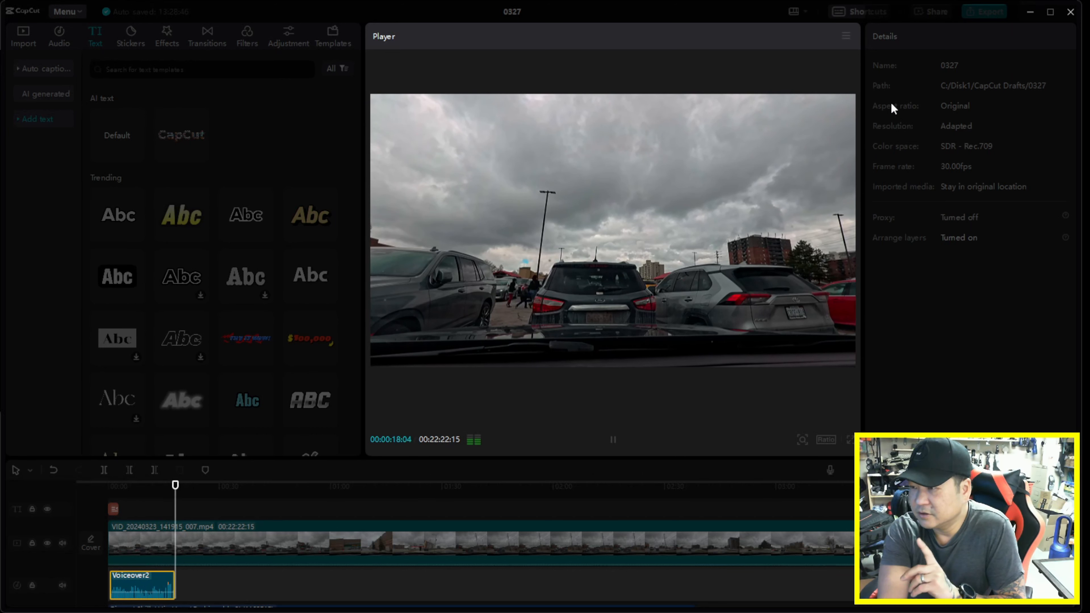
pyautogui.click(613, 439)
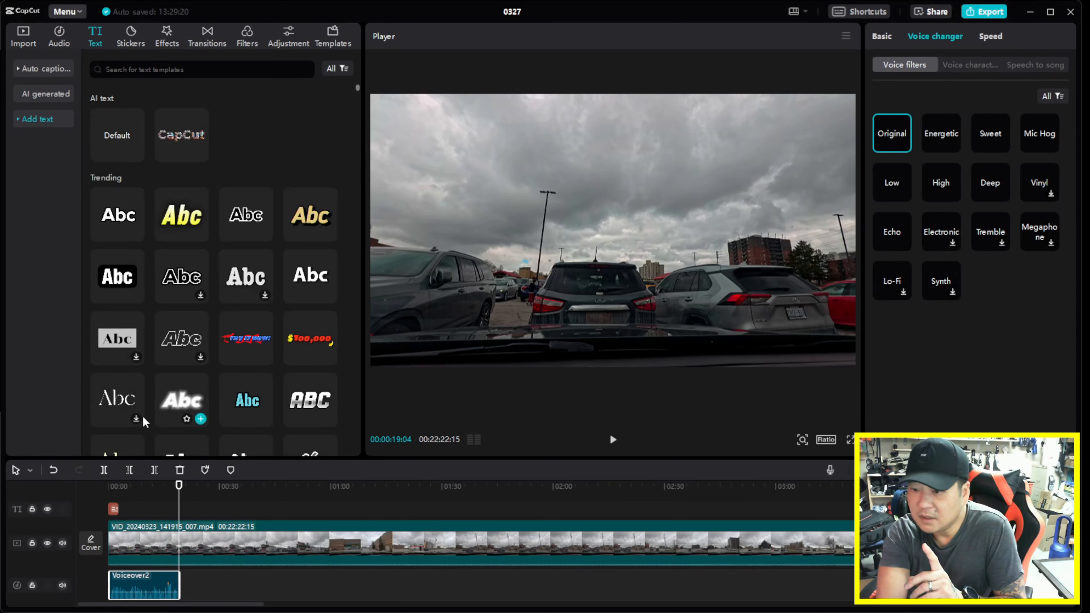
# - Delete the Piano / Chill / Hip Hop music track and play the timeline from the start to hear the voiceover
pyautogui.scroll(-5, 142, 415)
pyautogui.scroll(-2, 282, 538)
pyautogui.moveTo(181, 490); pyautogui.dragTo(96, 493)
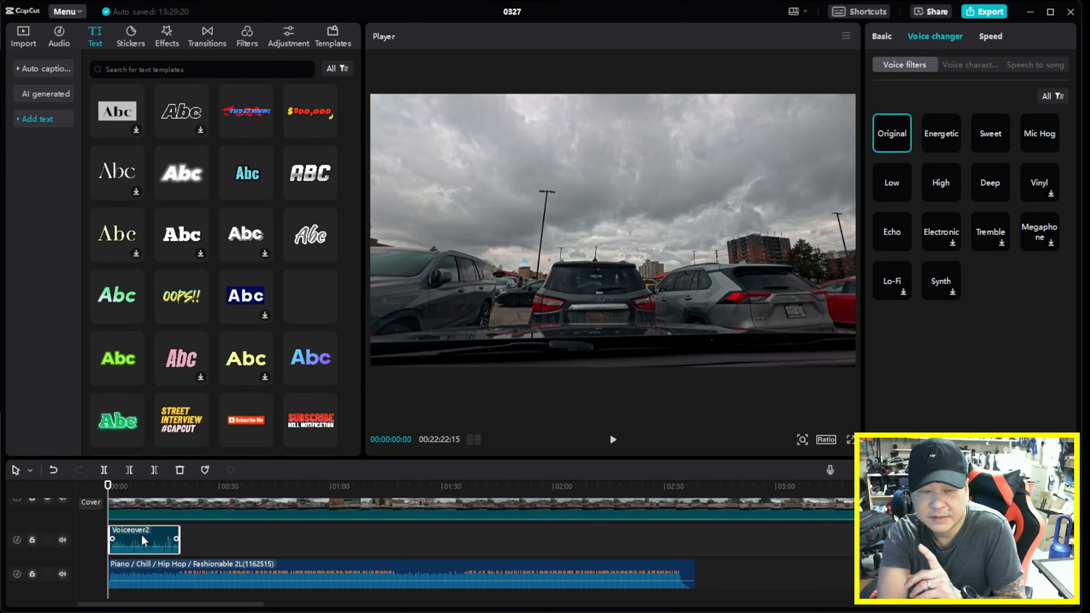
pyautogui.click(186, 572)
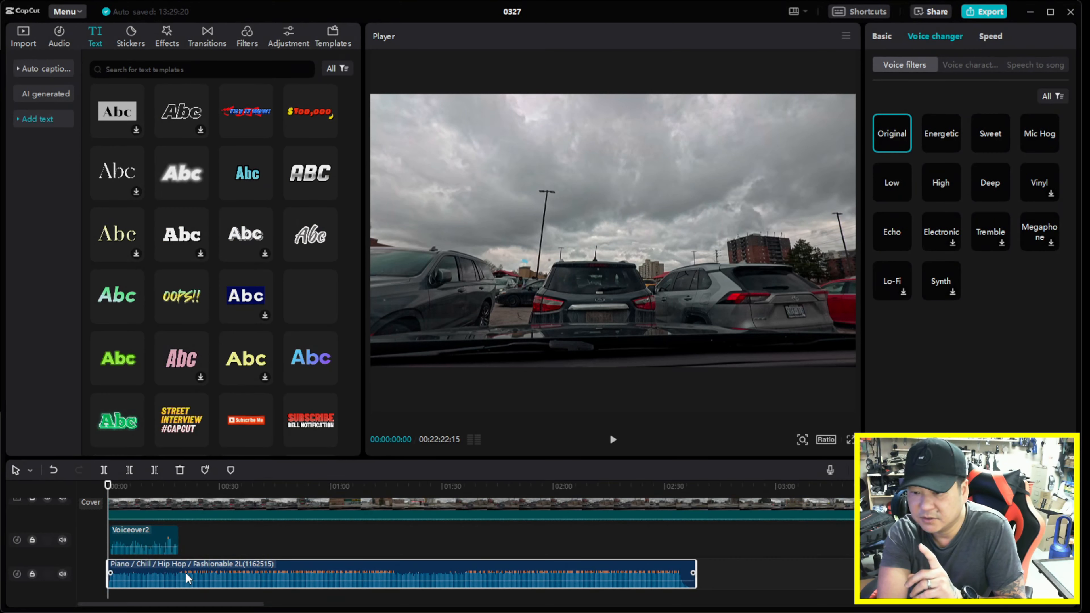
pyautogui.press('Delete')
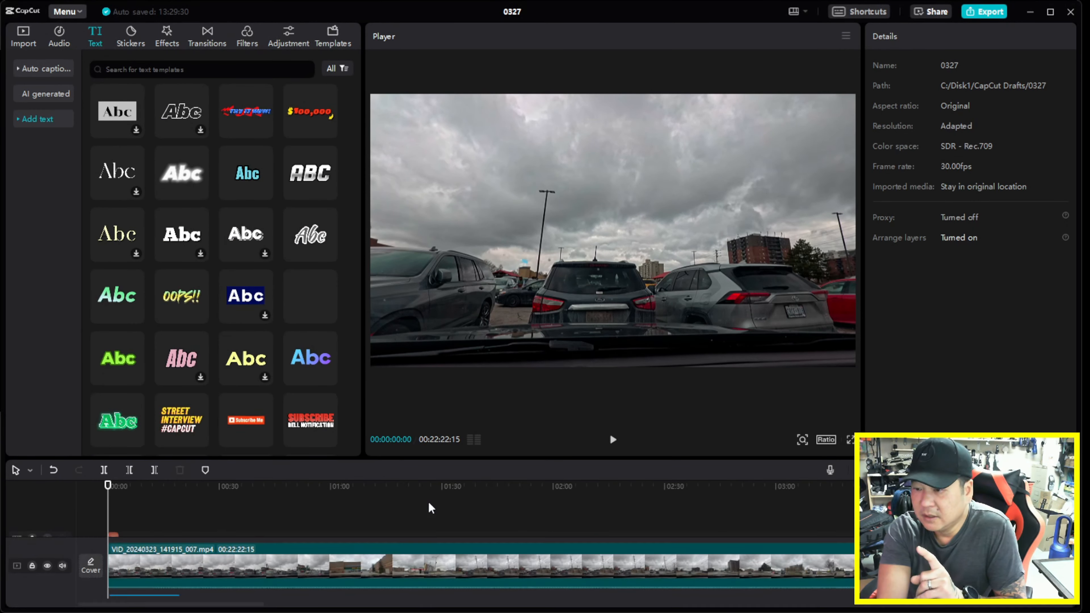
pyautogui.click(612, 440)
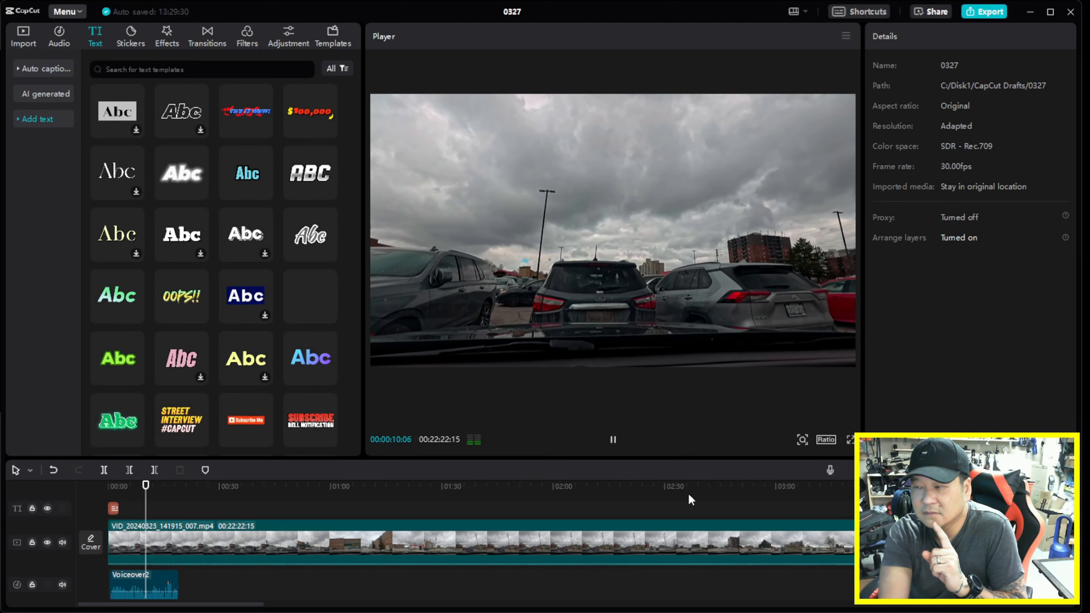
# - Stop playback, return the playhead to the timeline start, and set the voiceover clip's volume to 1.0 dB
pyautogui.click(613, 439)
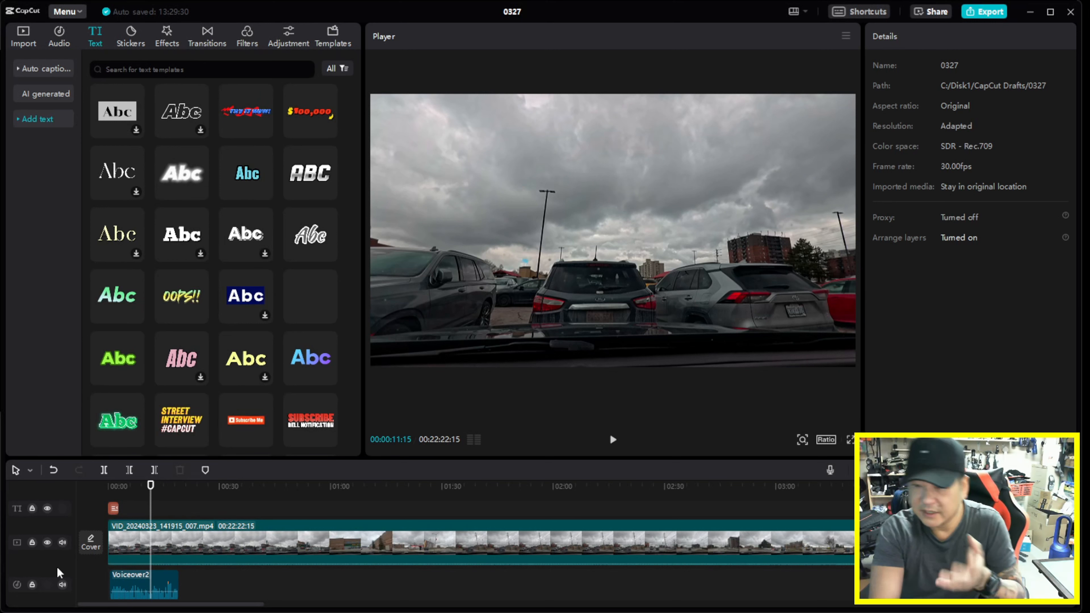
pyautogui.click(144, 490)
pyautogui.click(109, 492)
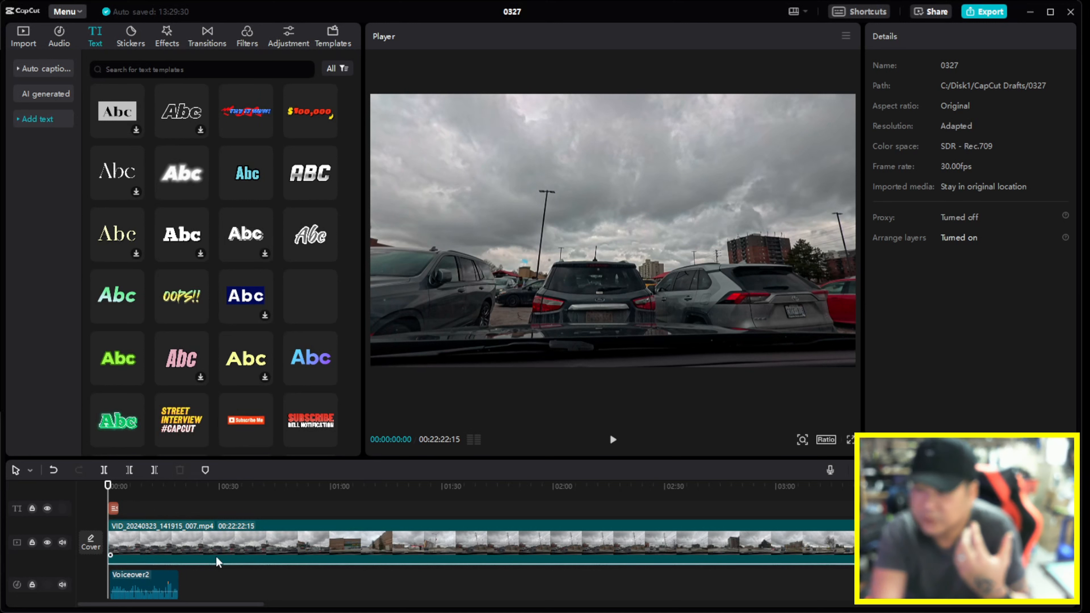
pyautogui.click(144, 586)
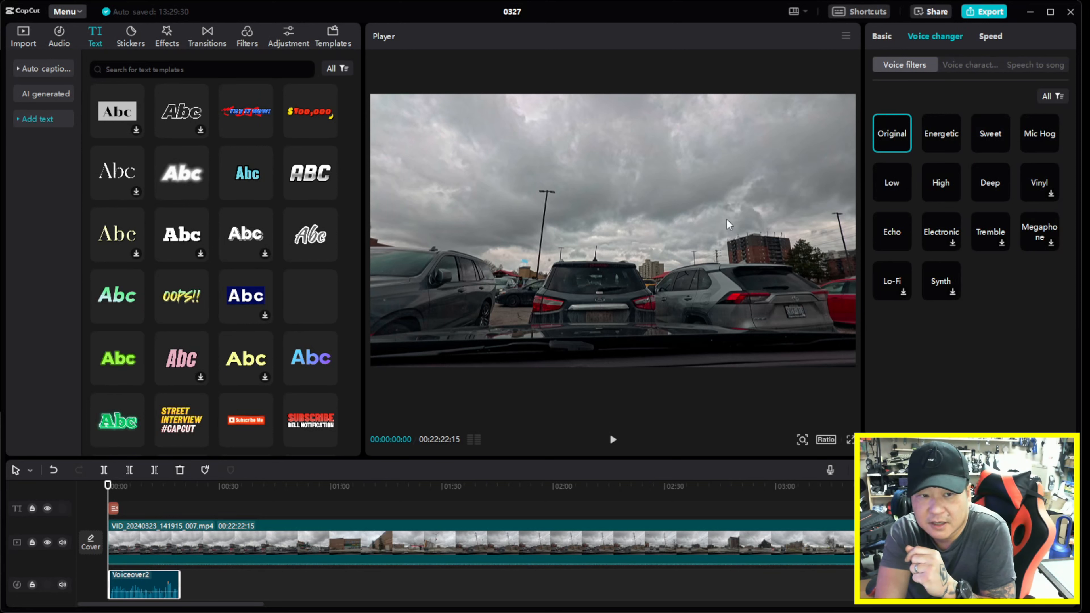
pyautogui.click(883, 36)
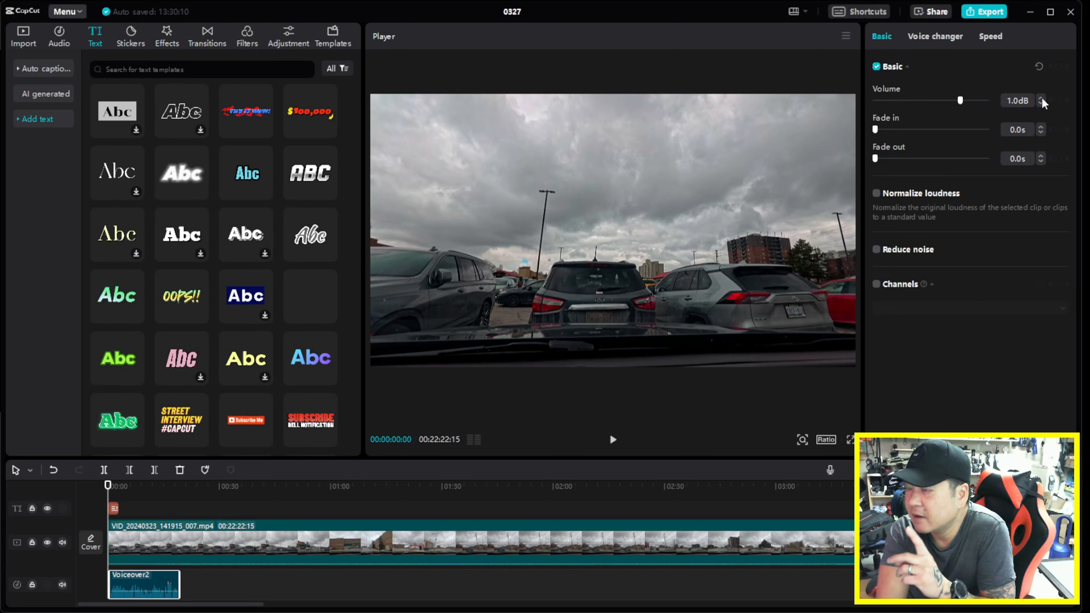
# - Try the Sweet, Echo, Tremble, Lo-Fi and Mic Hog voice filters on the voiceover, restore Original, and stop playback
pyautogui.click(928, 38)
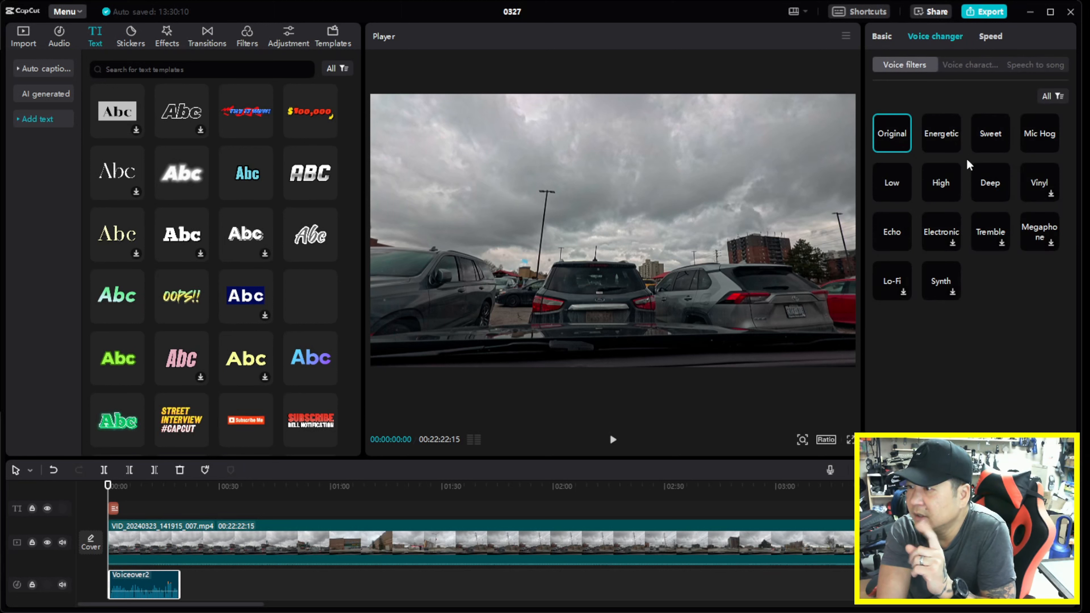
pyautogui.click(995, 133)
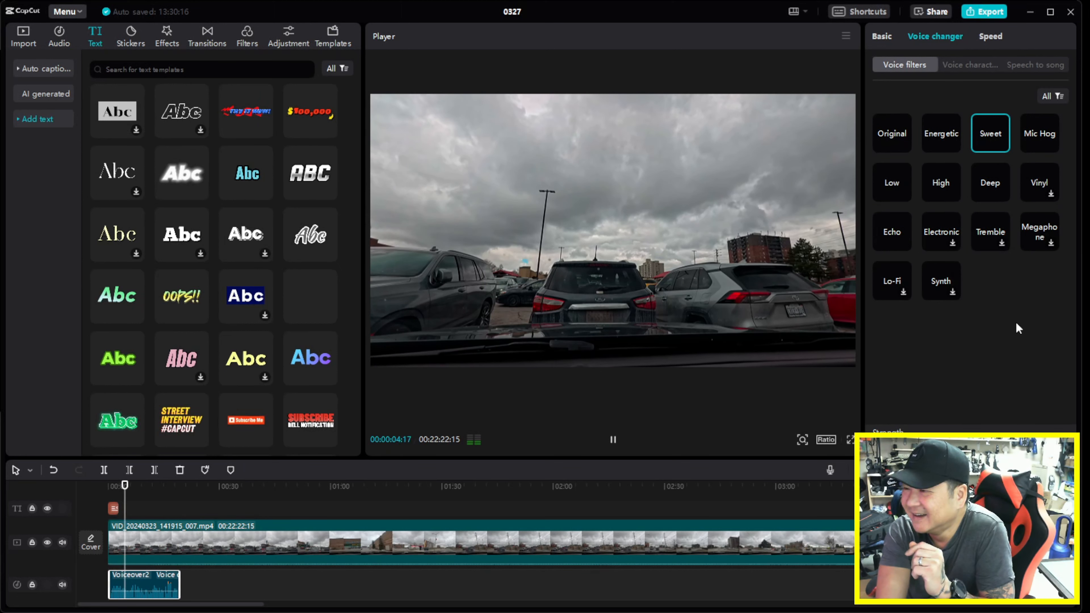
pyautogui.click(902, 223)
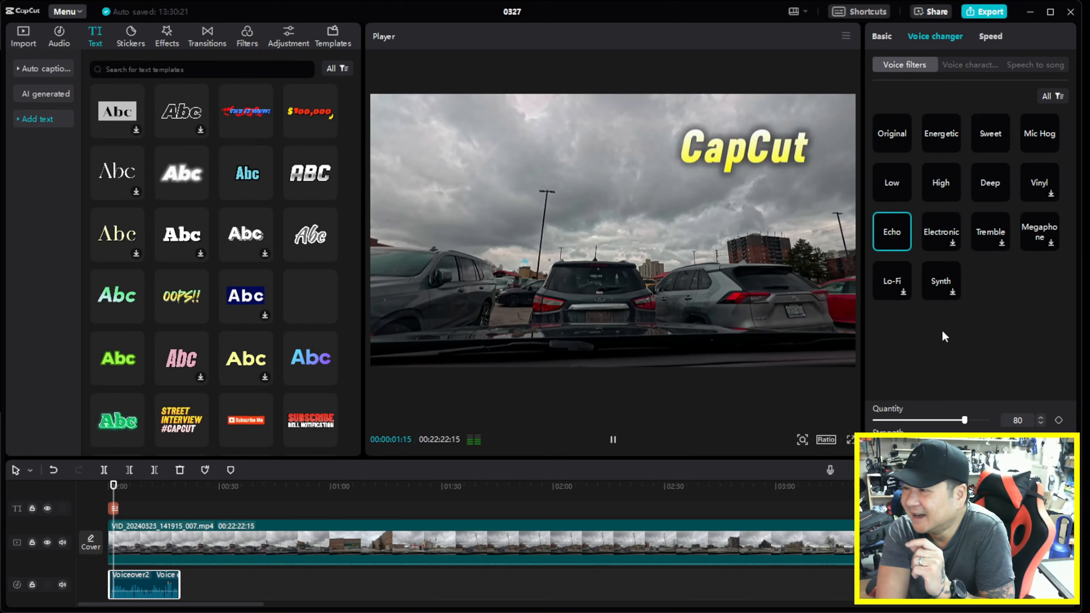
pyautogui.click(981, 235)
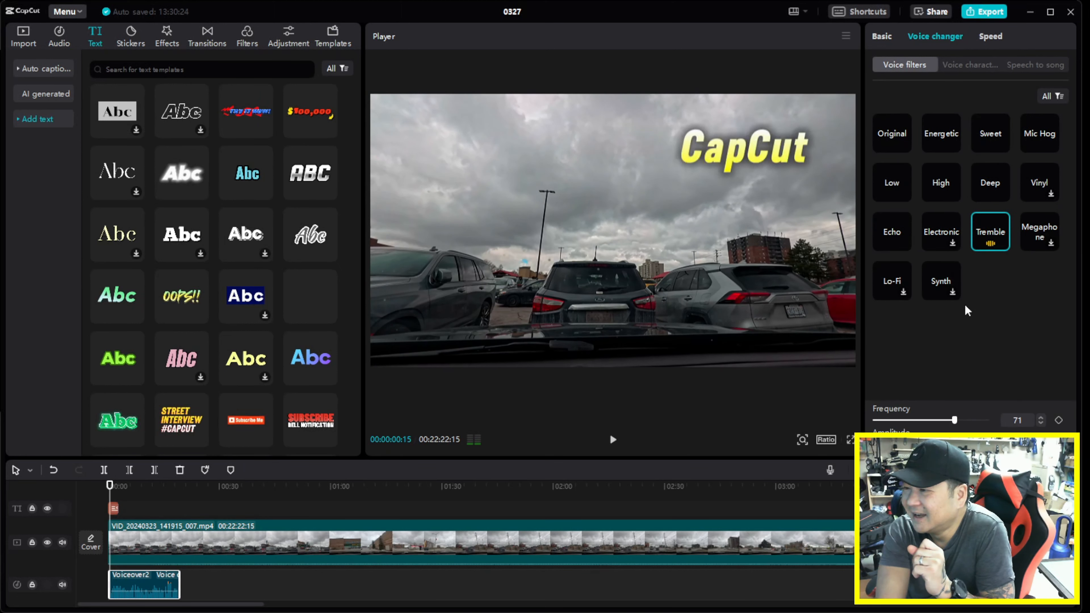
pyautogui.click(899, 281)
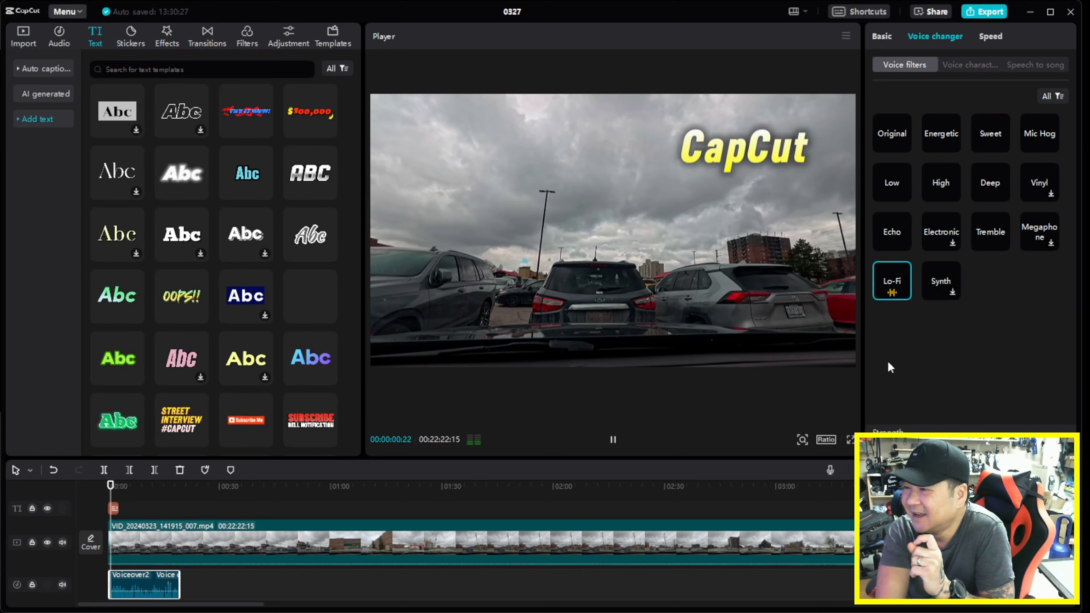
pyautogui.click(1044, 133)
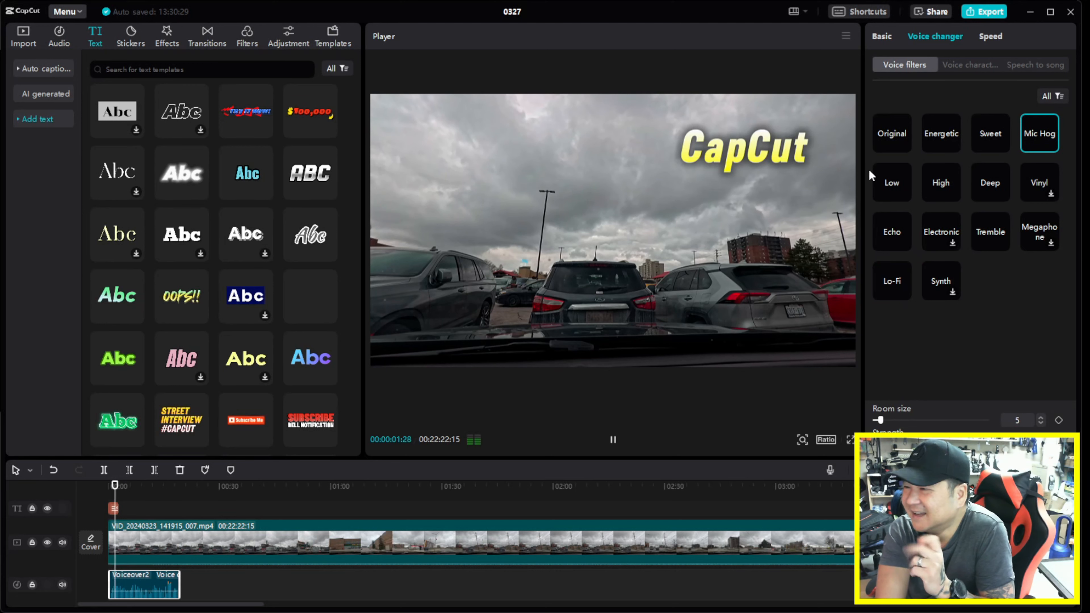
pyautogui.click(889, 135)
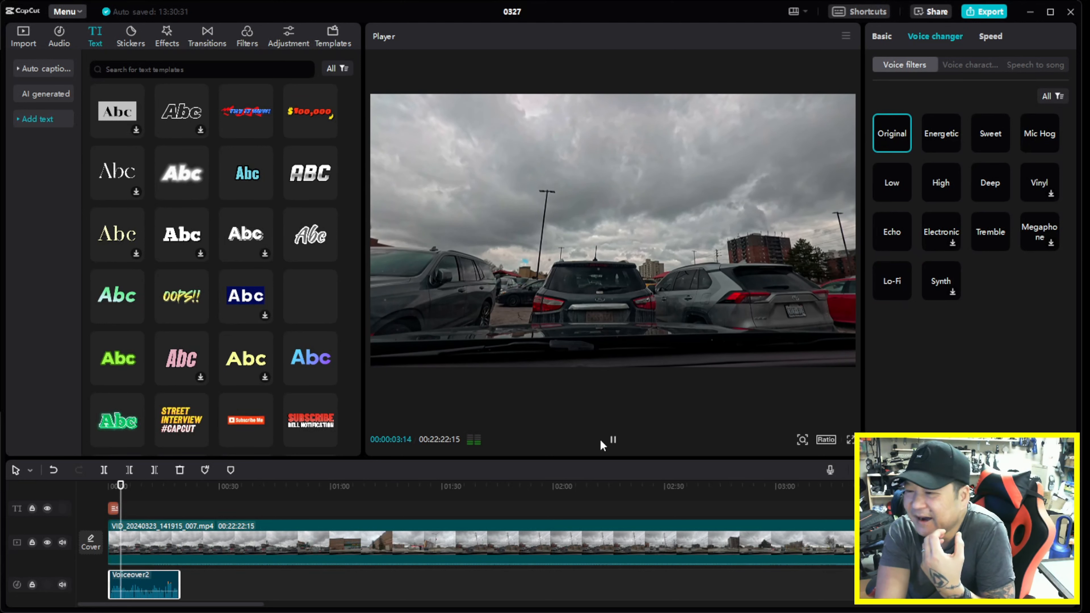
pyautogui.click(611, 440)
# - Try the Trickster and Robot voice characters on the voiceover, and restore the Original voice
pyautogui.click(970, 65)
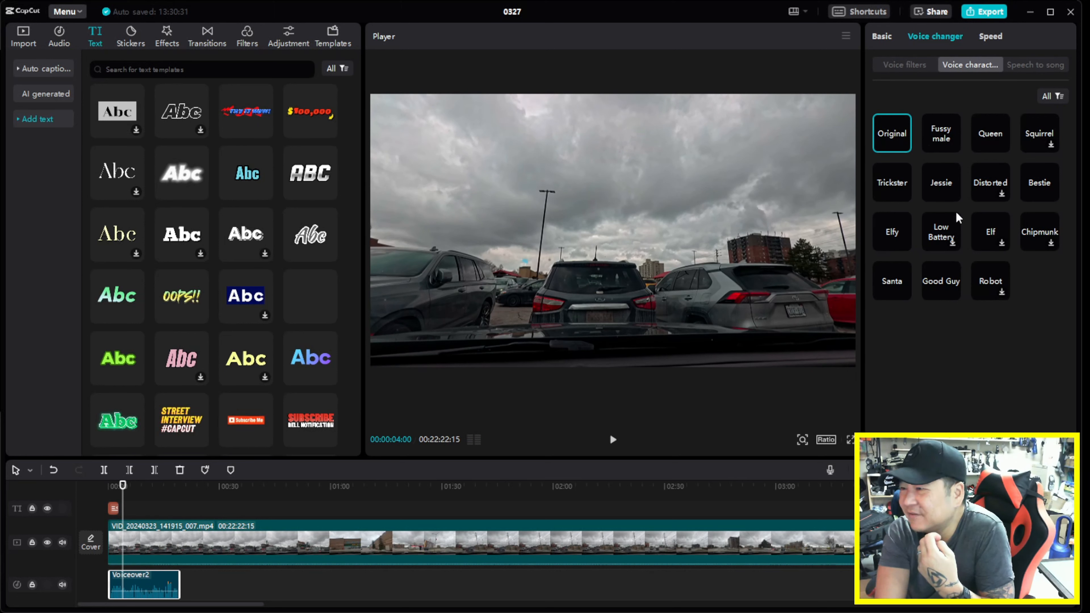
pyautogui.click(897, 197)
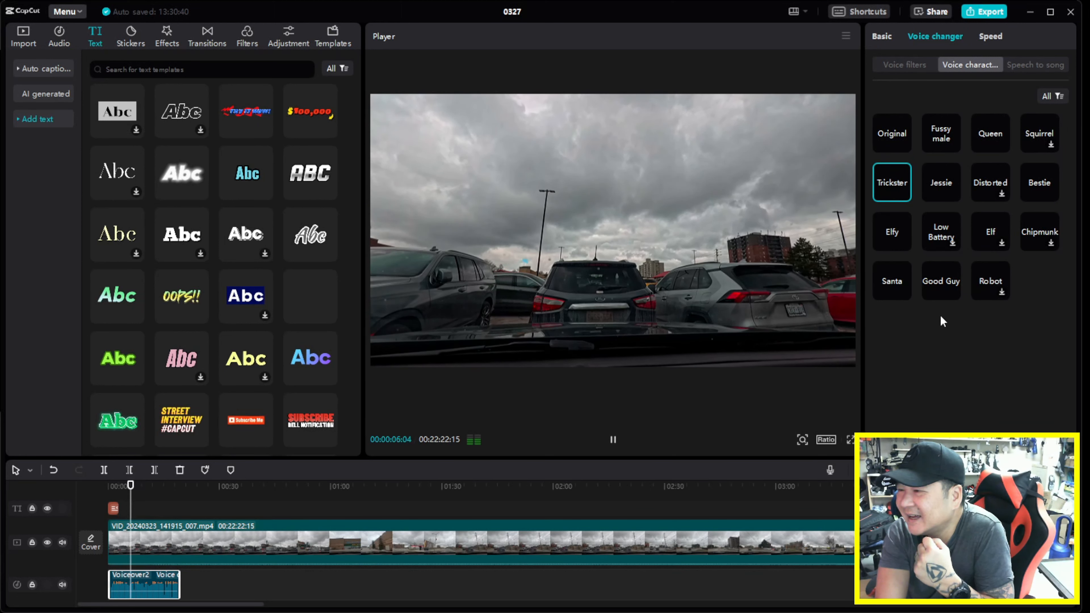
pyautogui.click(975, 290)
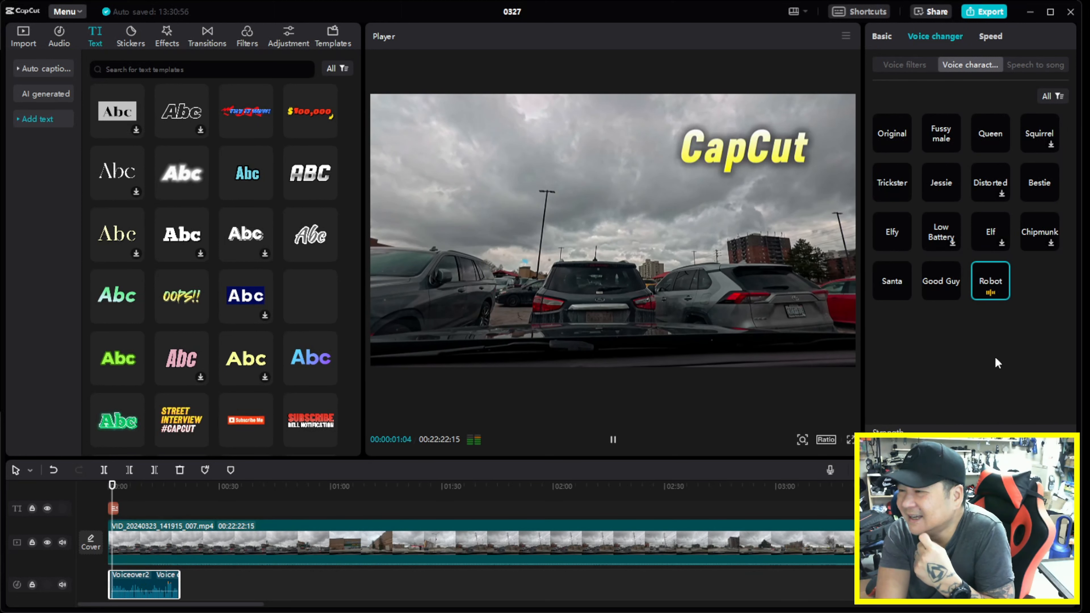
pyautogui.click(891, 142)
# - Review the voiceover's speech-to-song, speed and basic audio settings, and return the playhead to the timeline start
pyautogui.click(1034, 62)
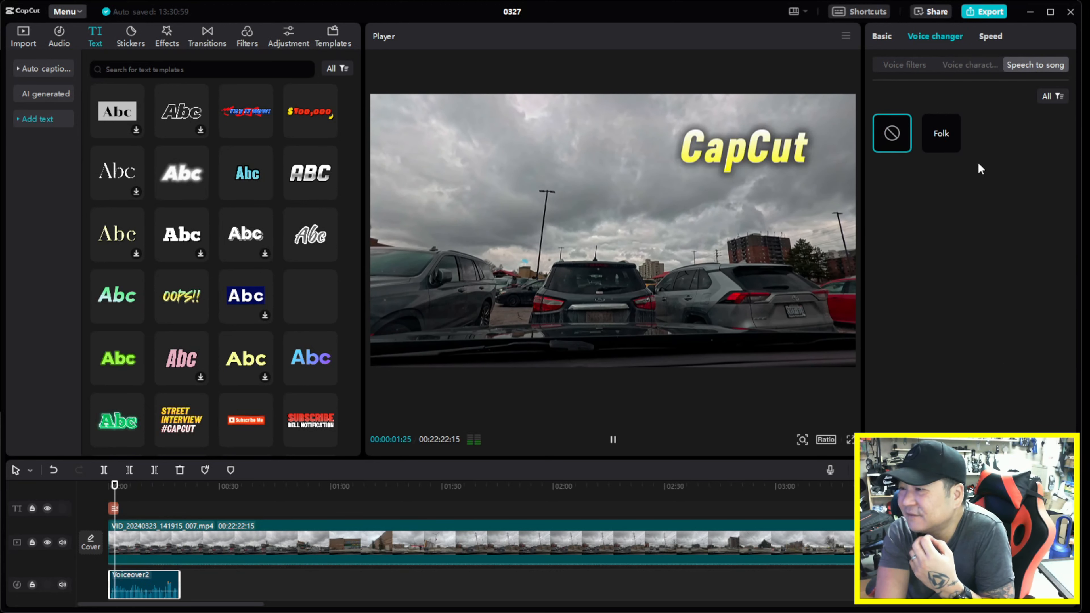
pyautogui.click(987, 35)
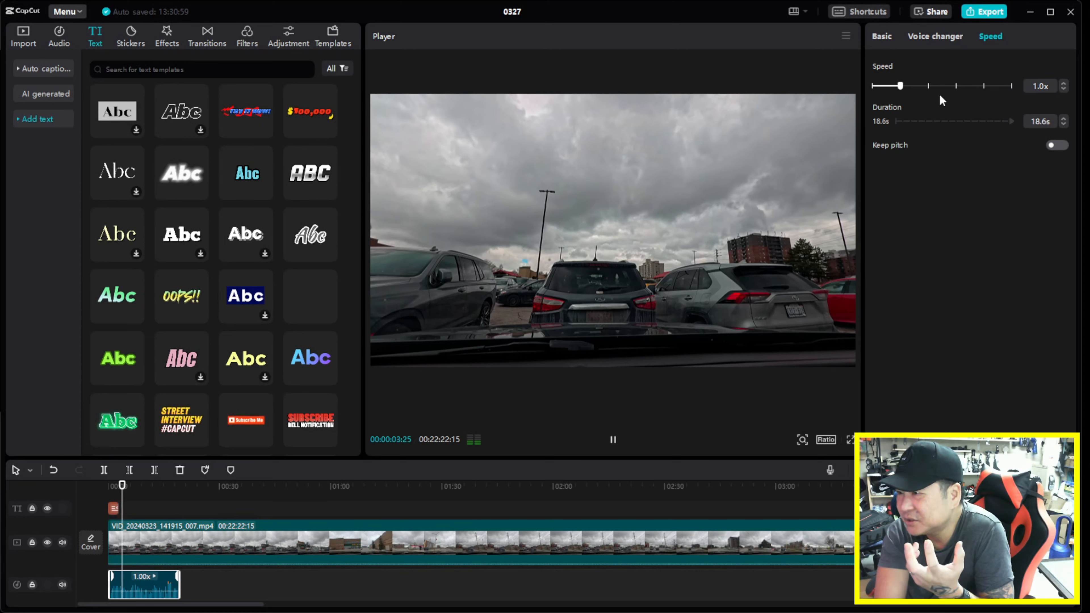
pyautogui.click(875, 40)
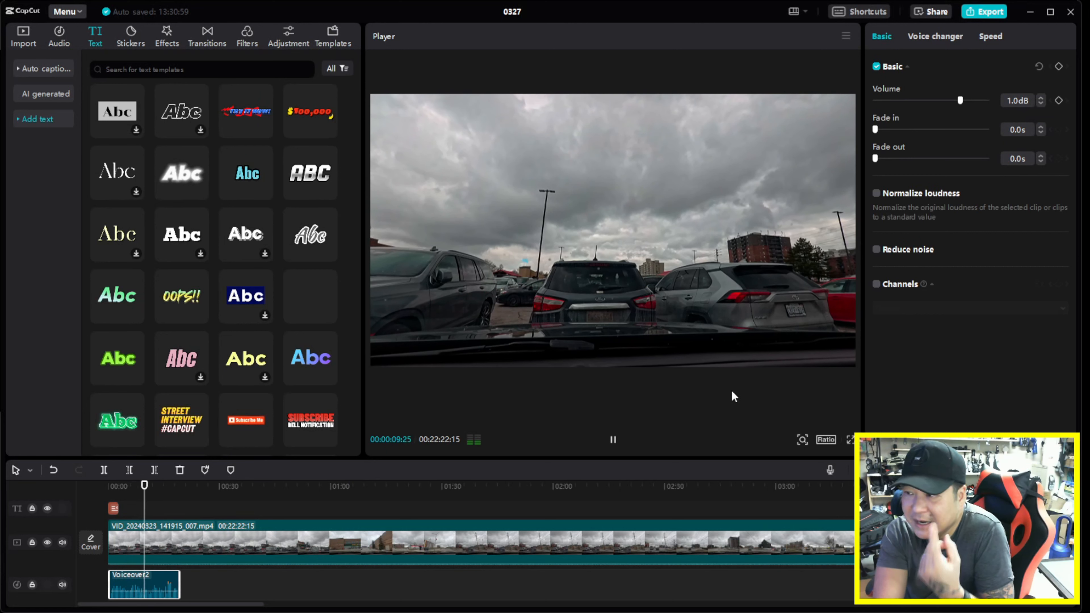
pyautogui.moveTo(152, 485); pyautogui.dragTo(90, 493)
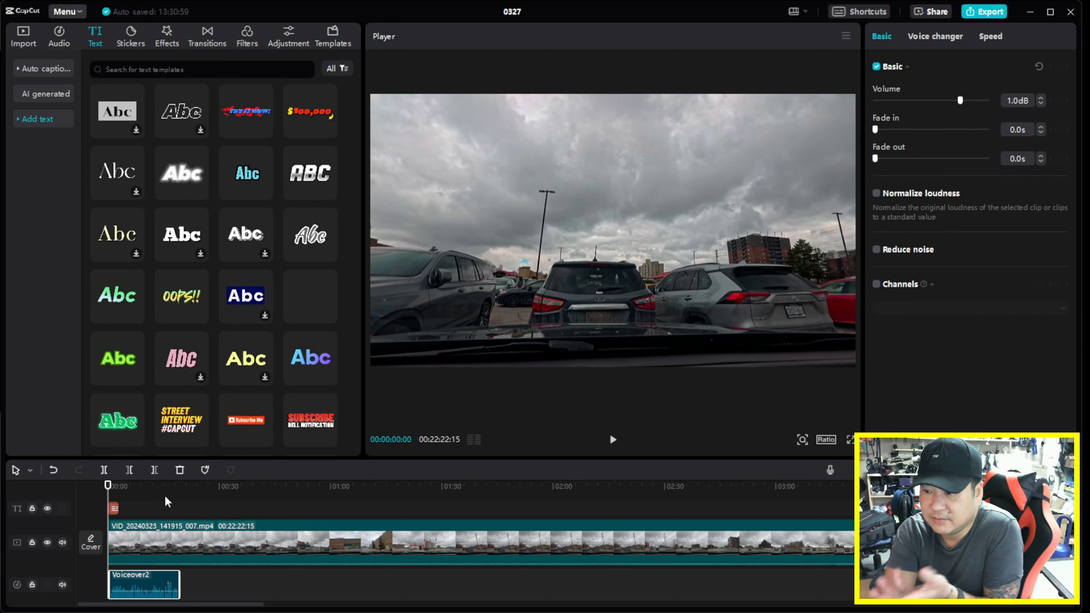
# - Generate auto captions for the timeline with English as the spoken language
pyautogui.click(22, 72)
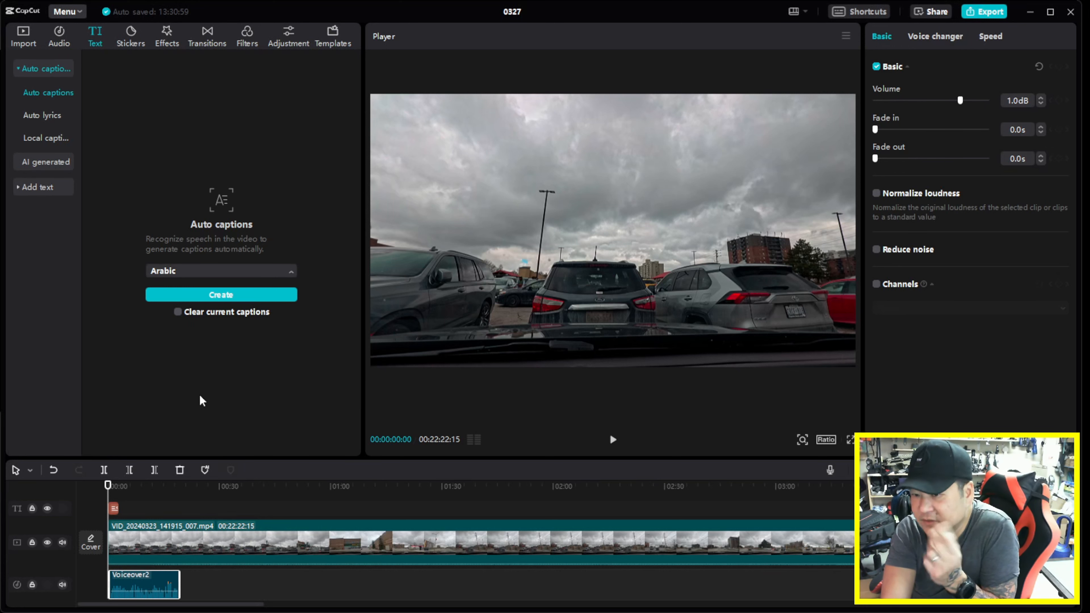
pyautogui.click(197, 401)
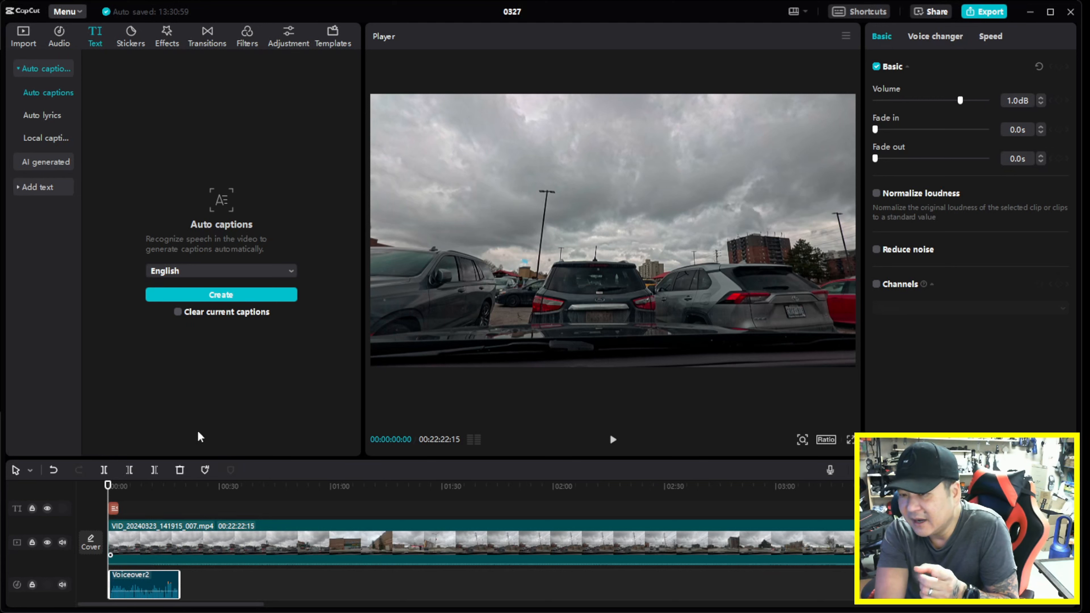
pyautogui.click(242, 296)
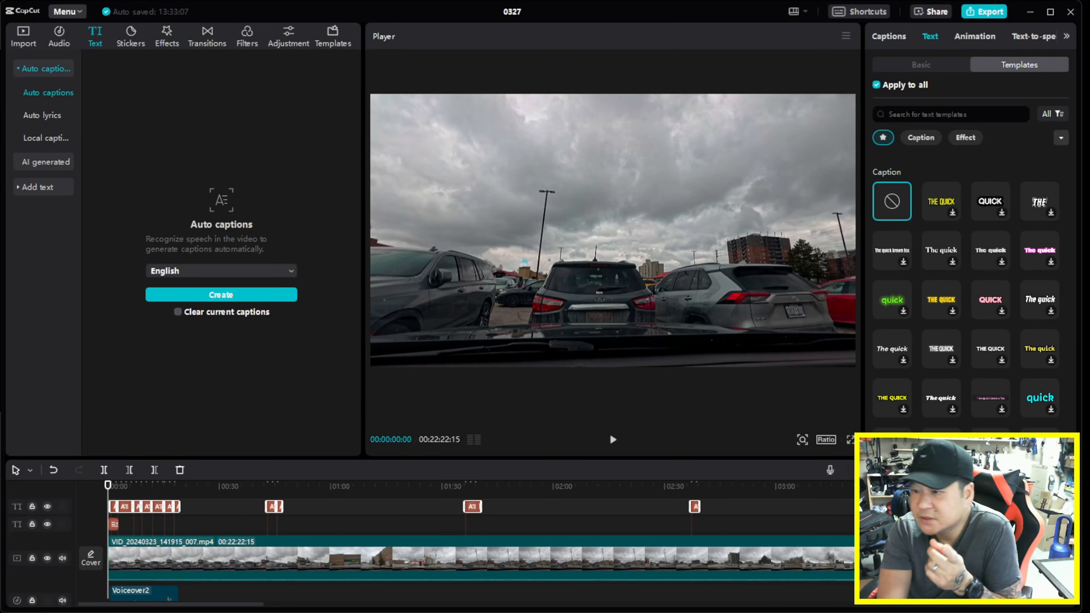
# - Check the new caption clips on the timeline and play the first 15 seconds or so to compare captions with the voiceover
pyautogui.click(611, 442)
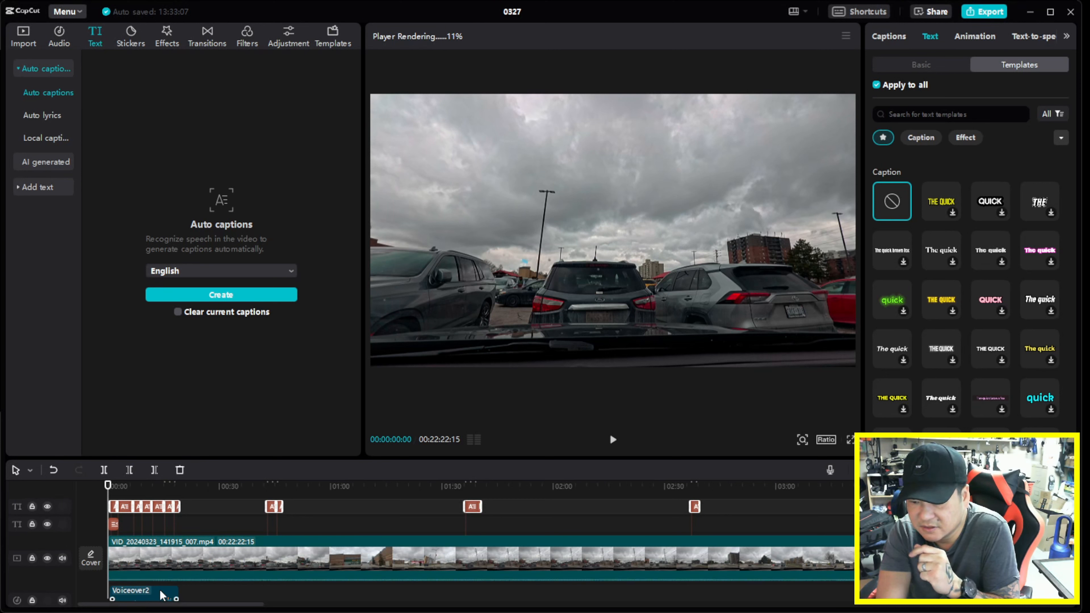
pyautogui.scroll(-1, 185, 559)
pyautogui.click(191, 544)
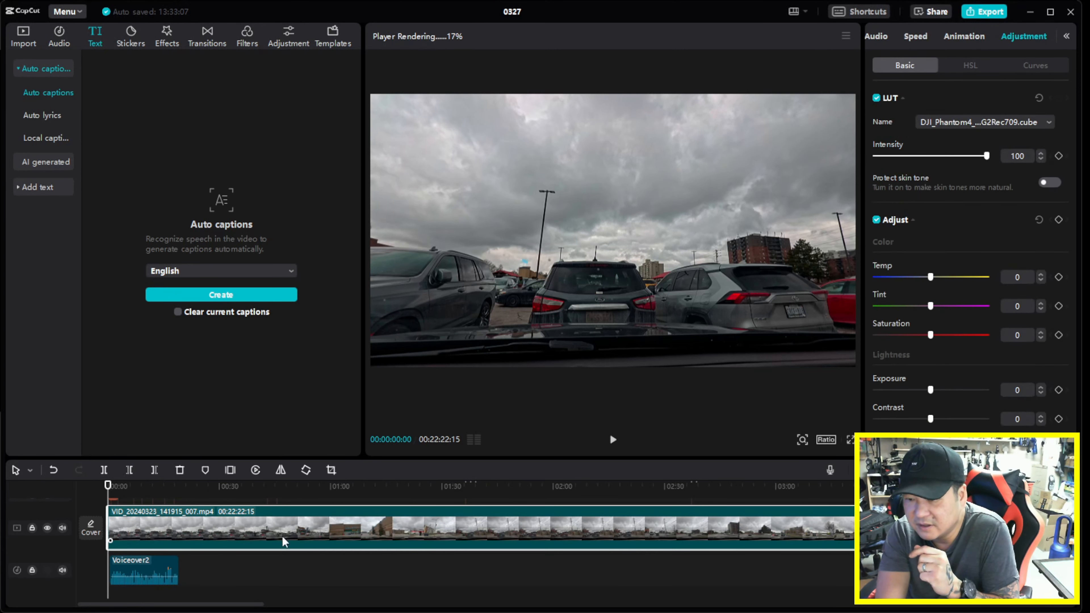
pyautogui.scroll(1, 294, 531)
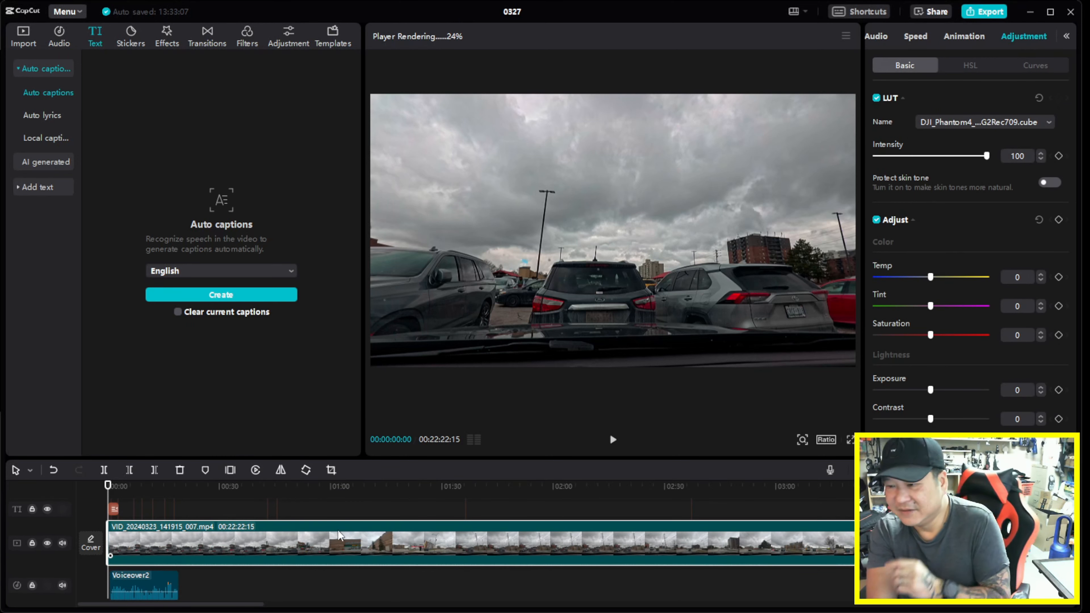
pyautogui.scroll(1, 339, 530)
pyautogui.scroll(-1, 226, 533)
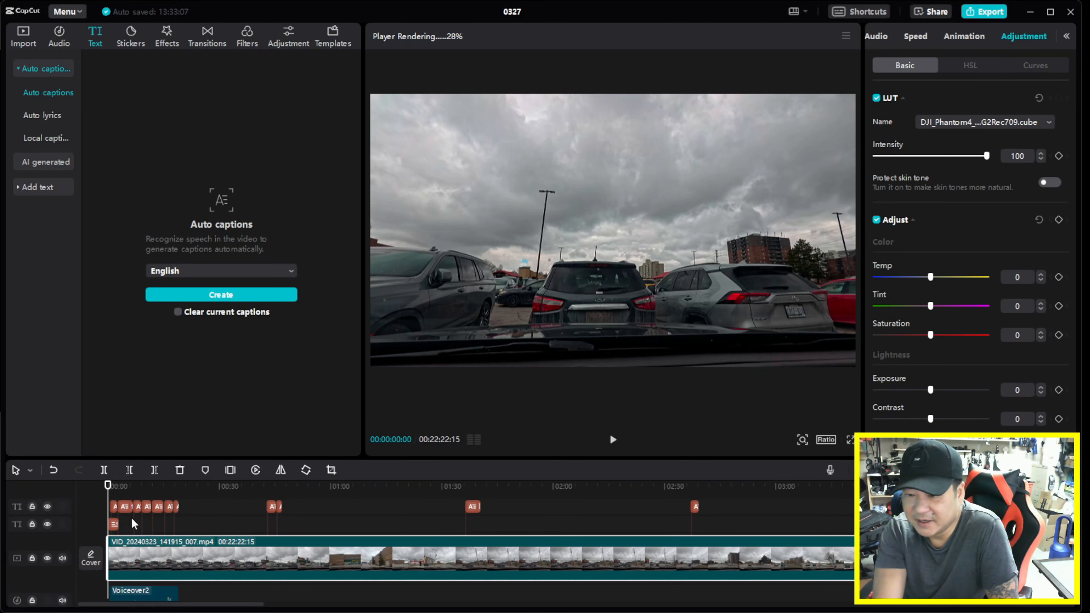
pyautogui.click(137, 599)
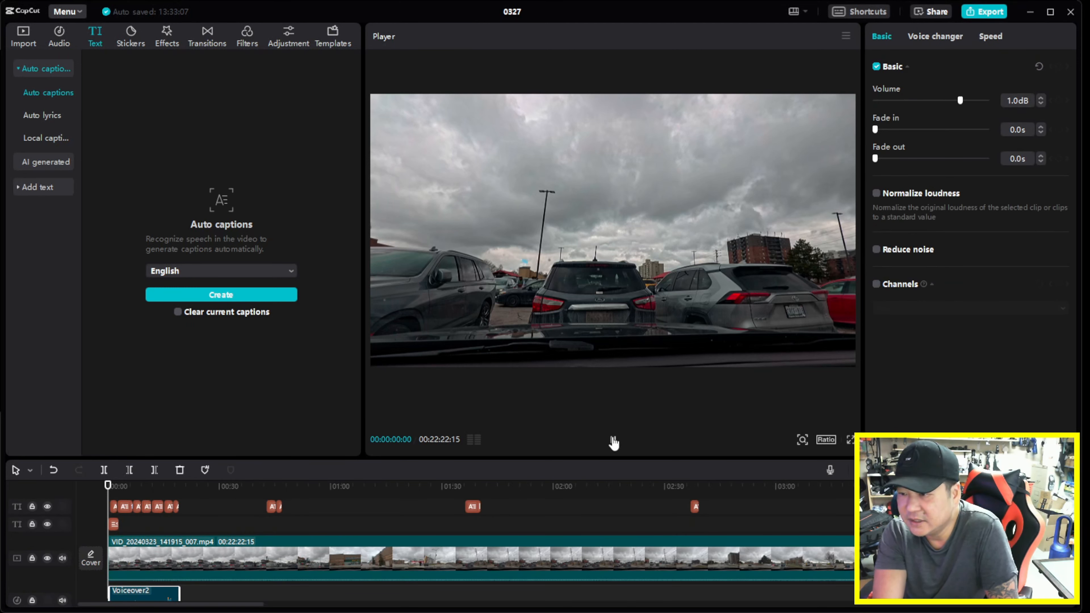
pyautogui.click(613, 440)
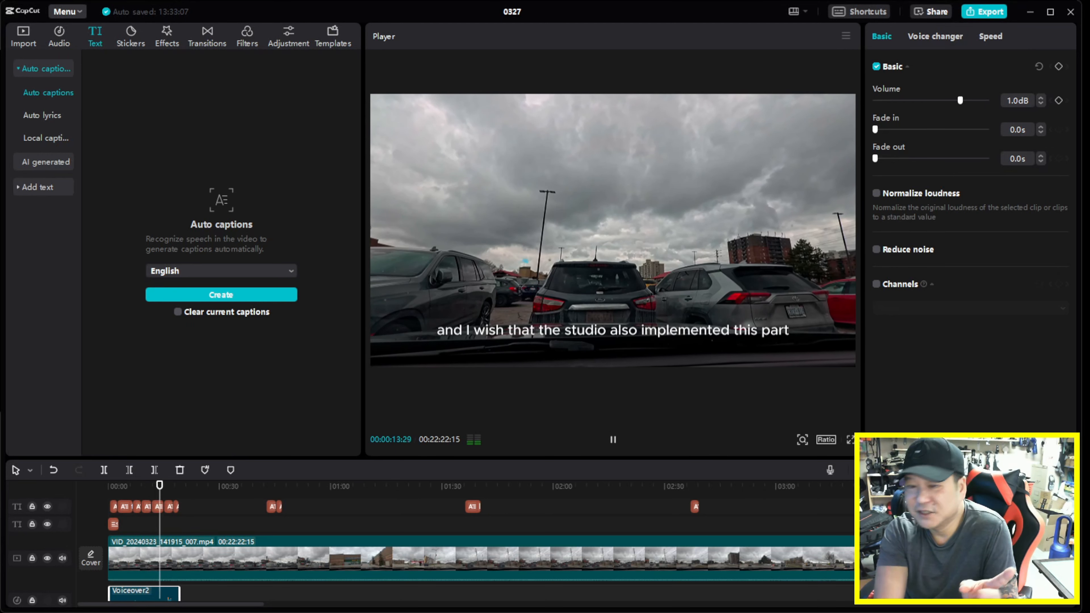
pyautogui.click(611, 441)
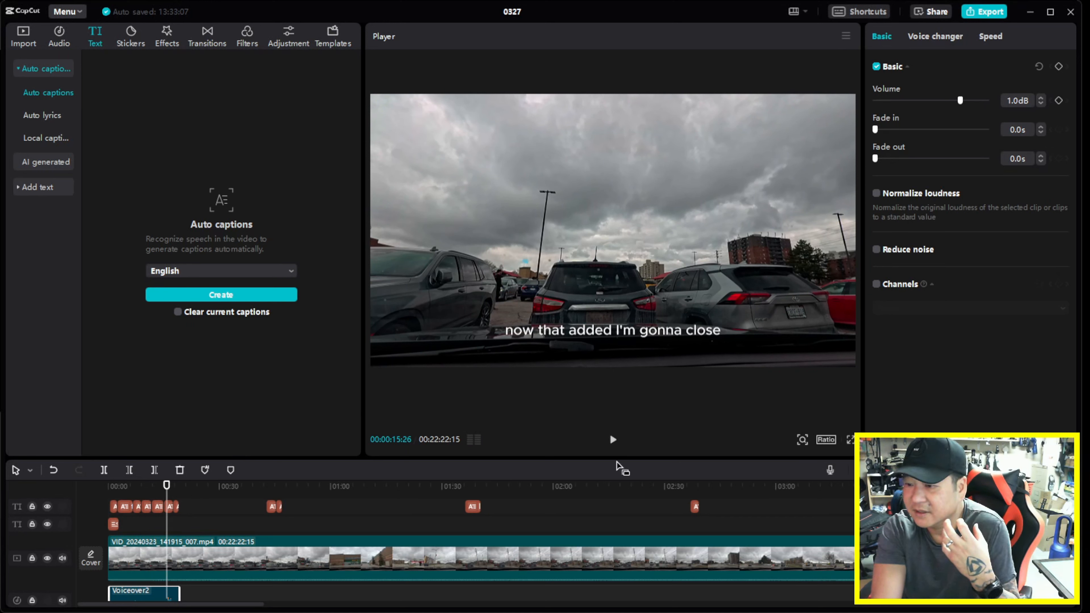
# - Apply the yellow THE QUICK caption template to all the generated captions
pyautogui.click(125, 506)
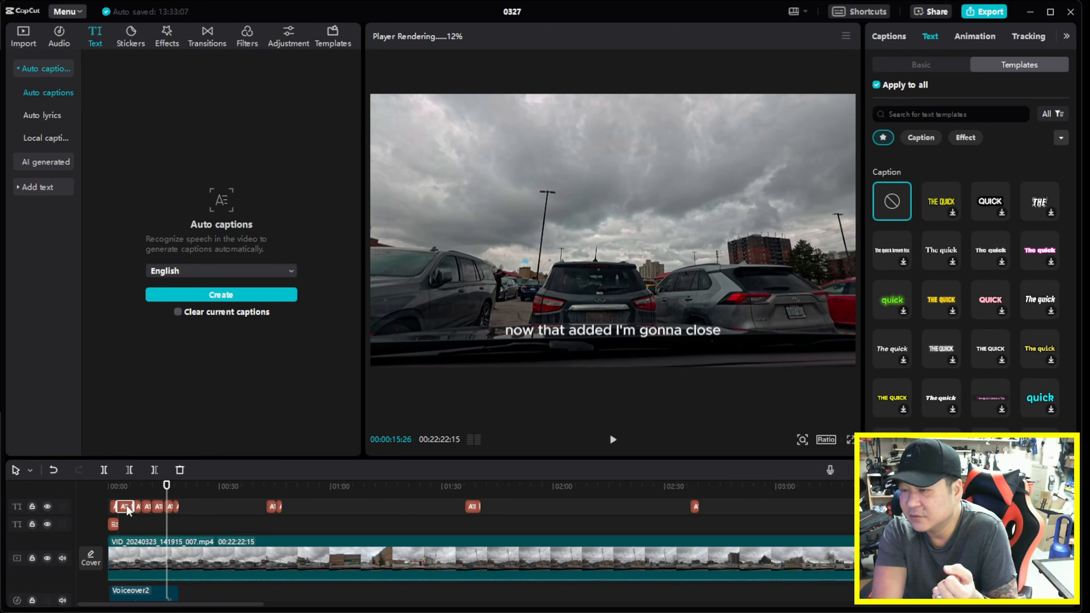
pyautogui.click(941, 201)
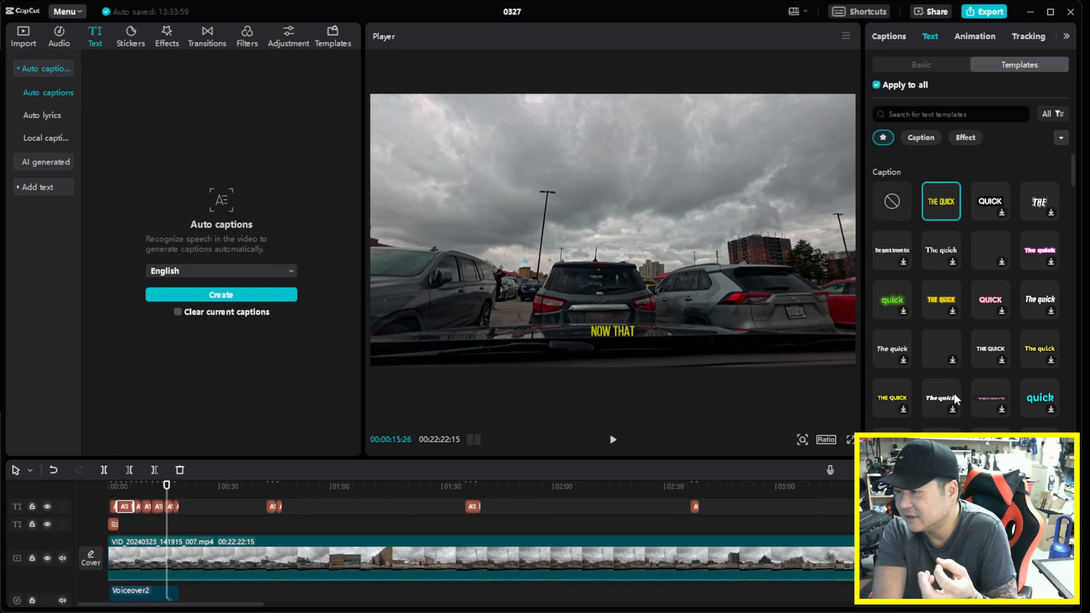
pyautogui.scroll(-5, 953, 386)
pyautogui.scroll(5, 952, 354)
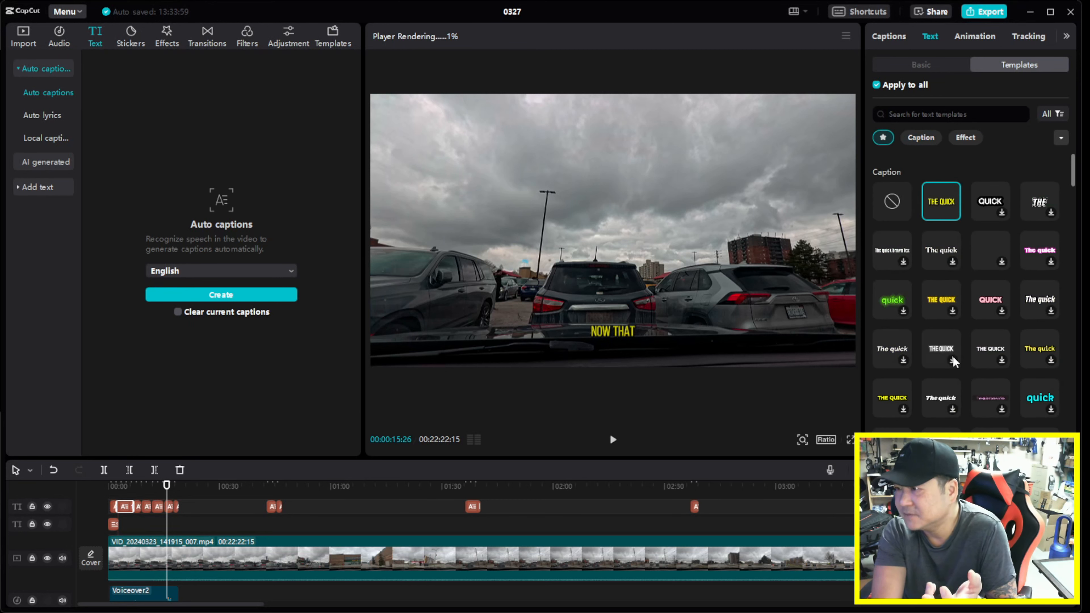
# - Review the In animations available for the captions and bring up the AI Characters
pyautogui.click(968, 30)
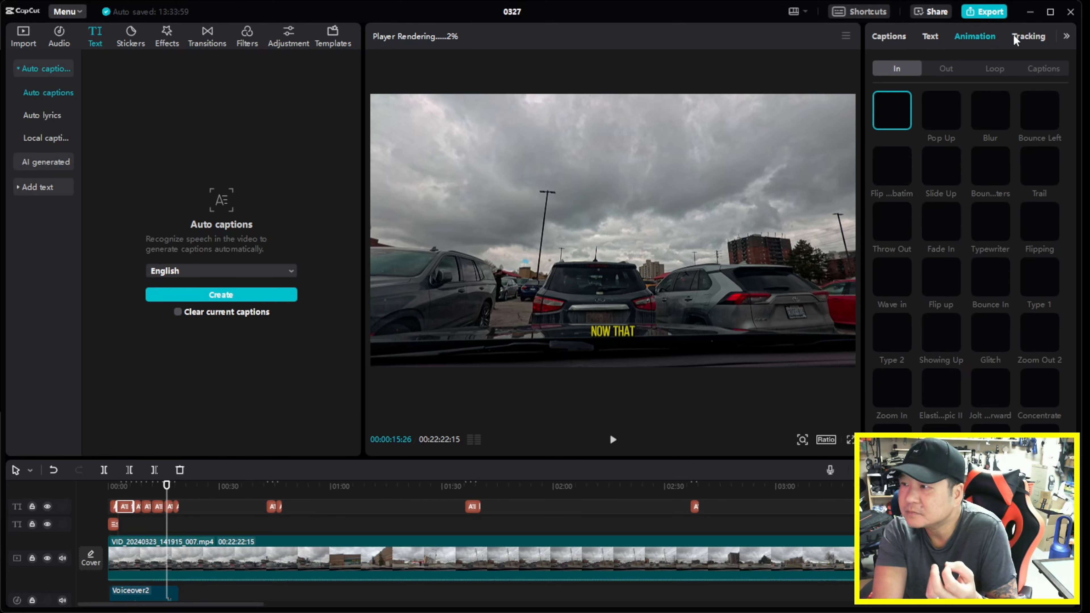
pyautogui.click(1067, 37)
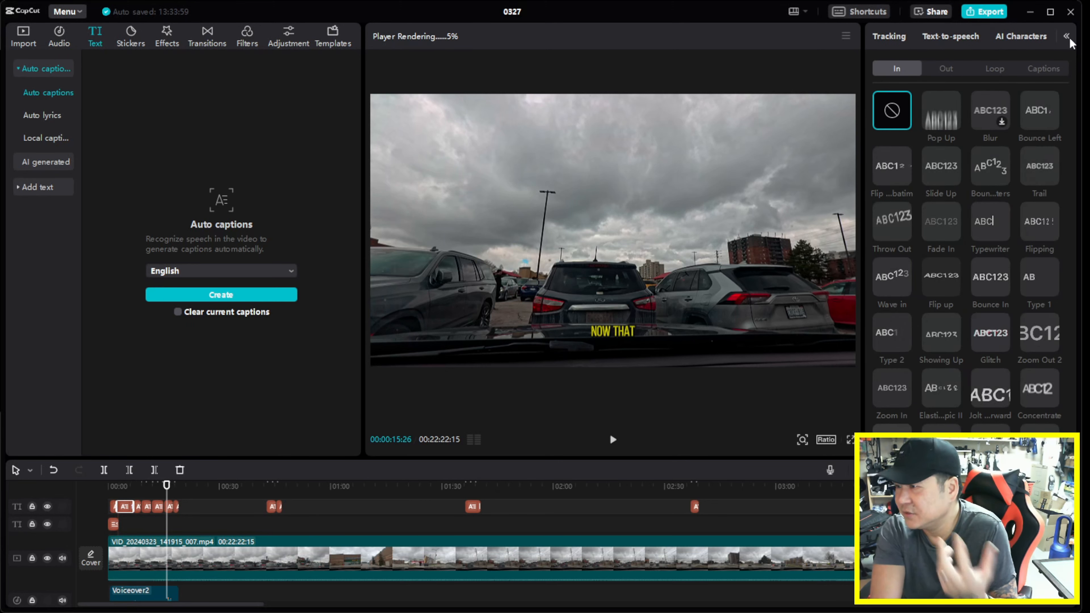
pyautogui.click(1068, 36)
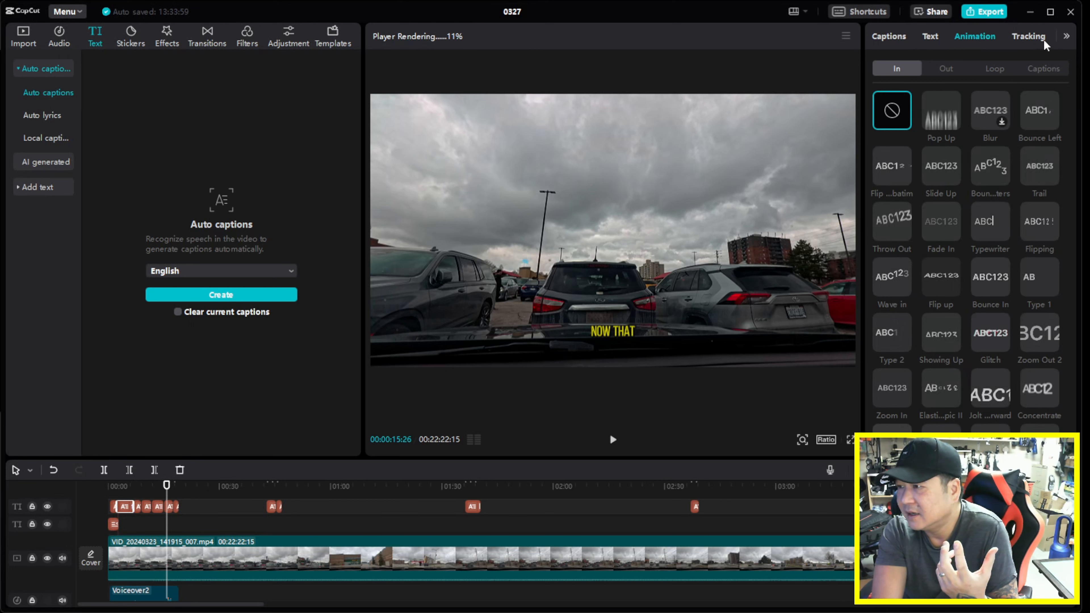
pyautogui.click(1068, 34)
pyautogui.click(1025, 38)
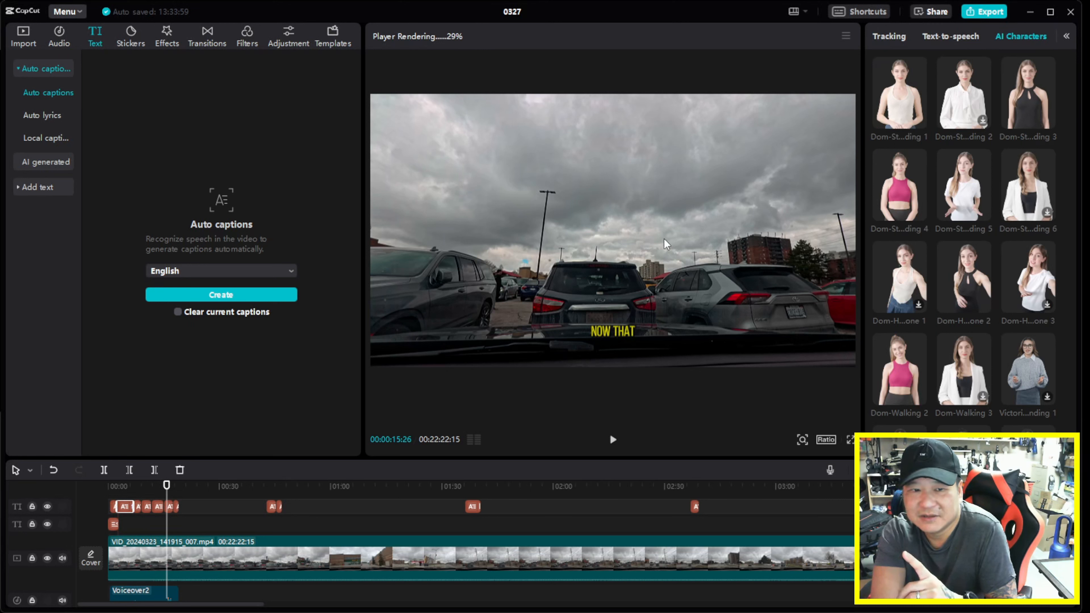
# - Preview the Dom-Standing 1 AI character and generate a character clip with Pedro-Standing 1 in the blue jacket for the selected caption
pyautogui.click(899, 94)
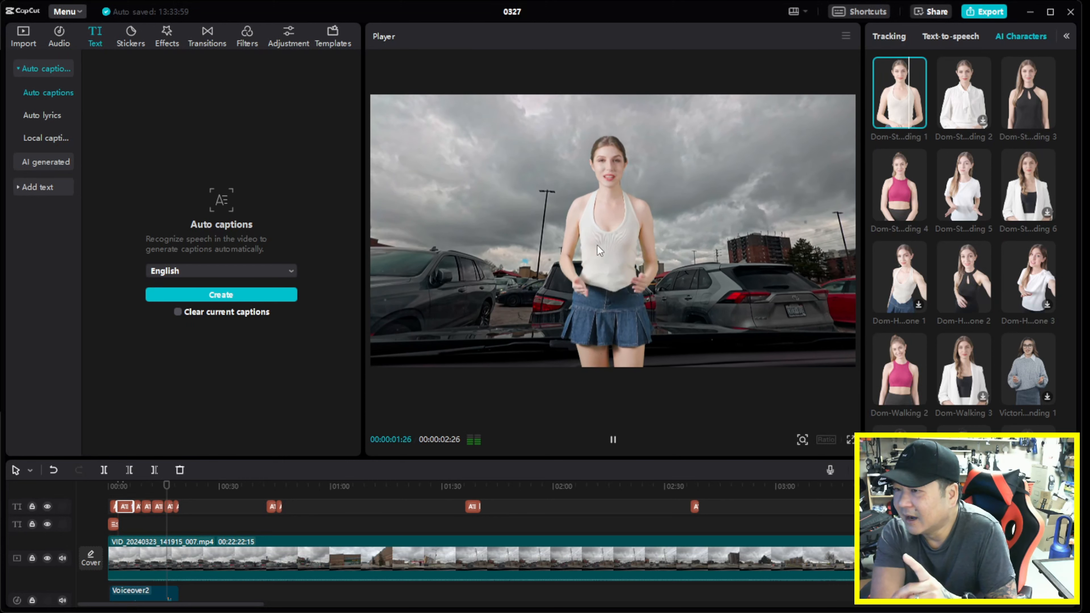
pyautogui.scroll(-5, 999, 253)
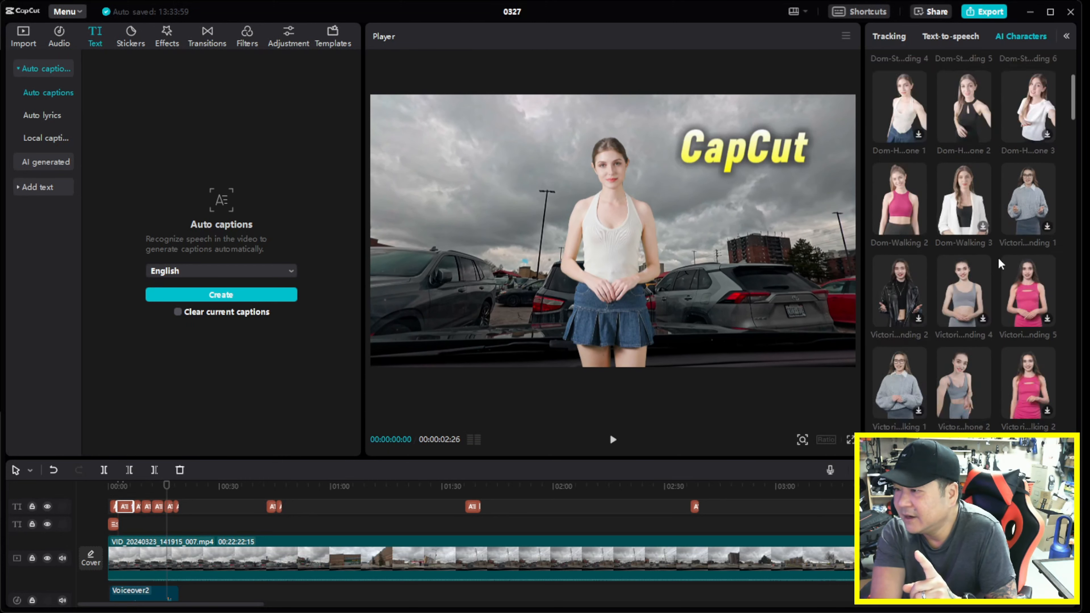
pyautogui.scroll(-5, 997, 263)
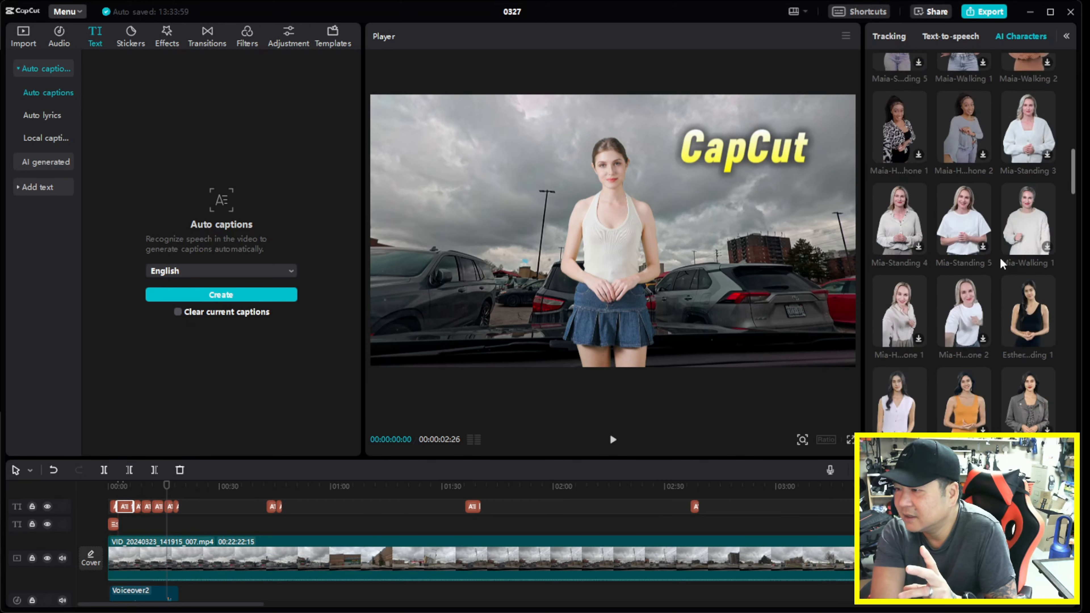
pyautogui.scroll(-5, 1002, 258)
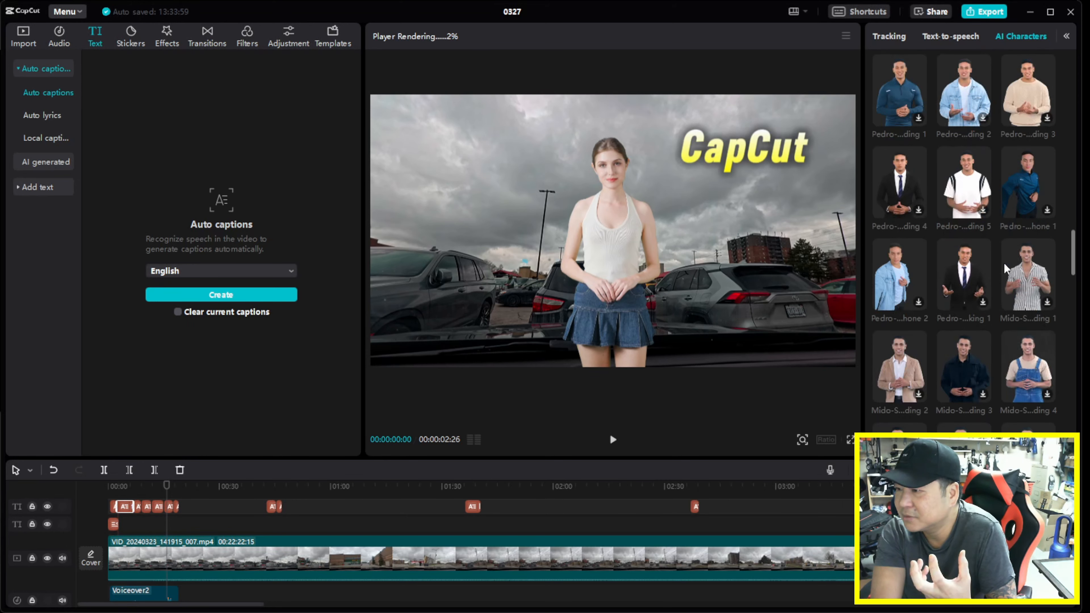
pyautogui.scroll(2, 982, 188)
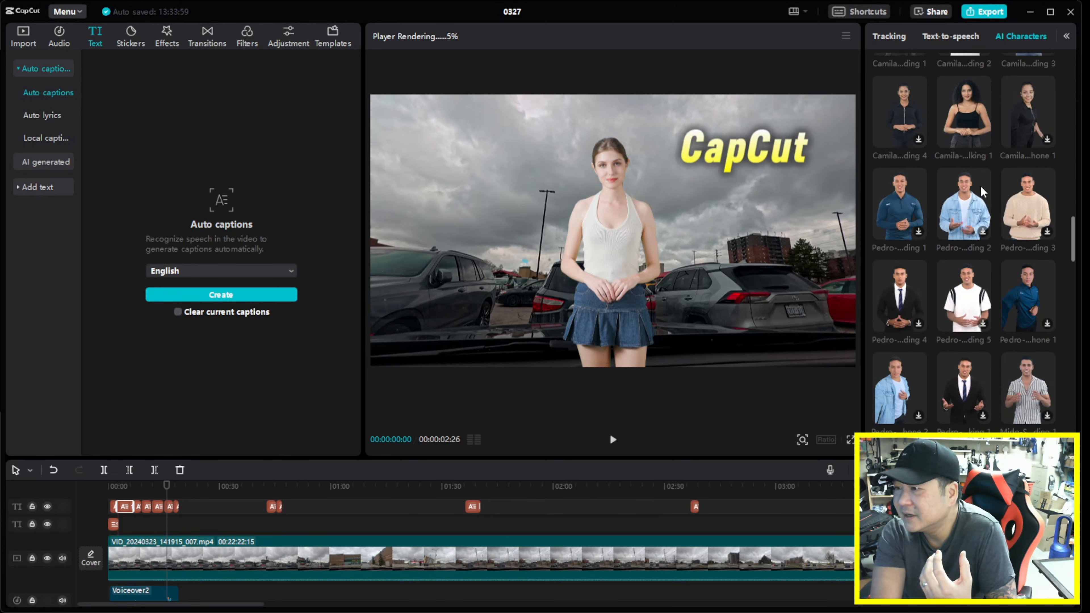
pyautogui.click(887, 215)
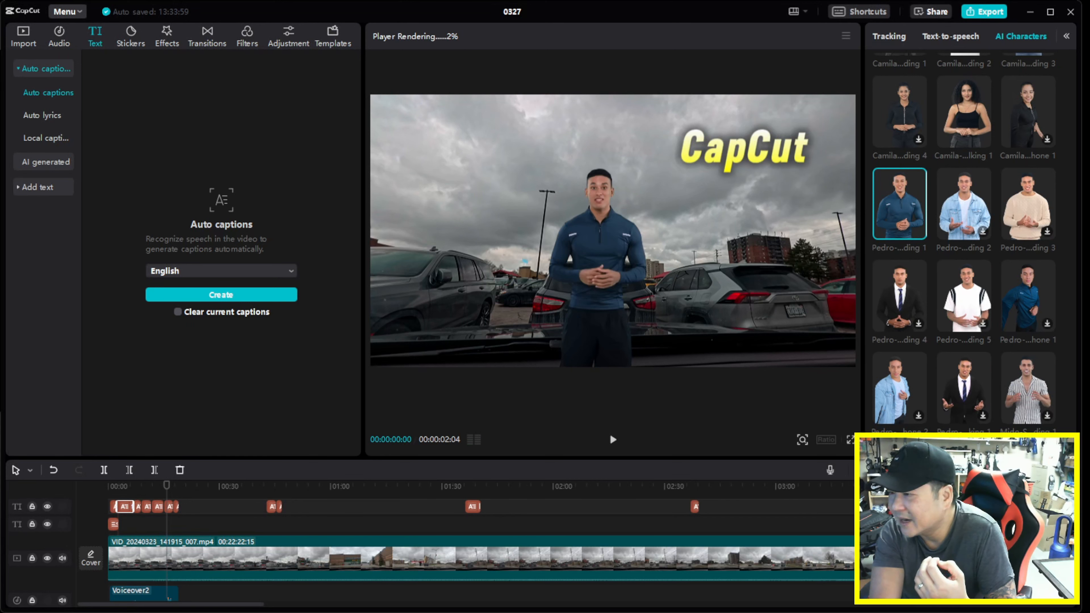
pyautogui.click(1044, 444)
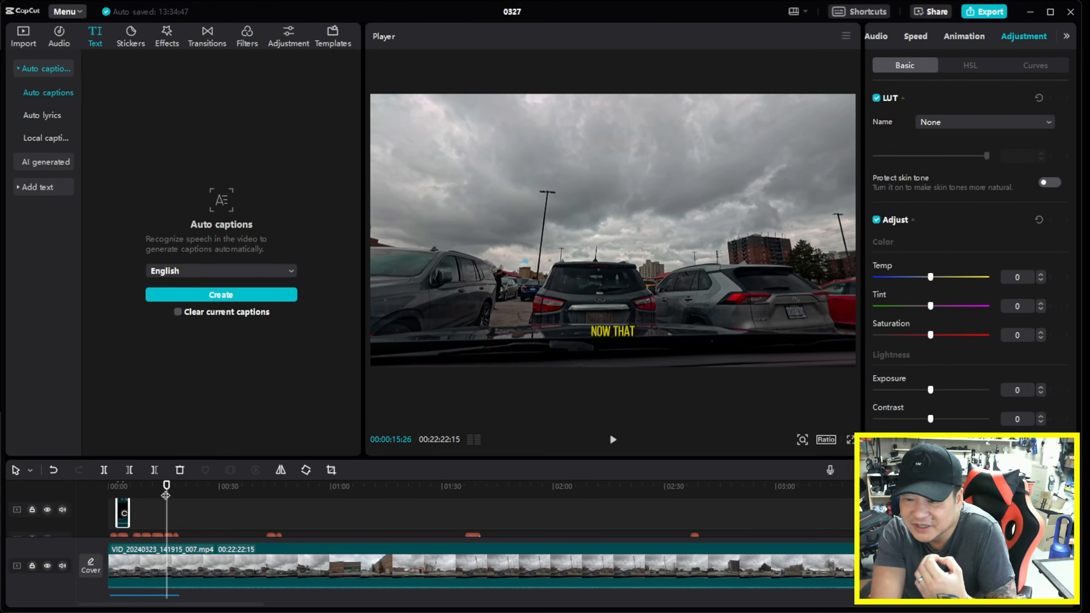
# - Play the timeline from the start to about 23 seconds to check the AI character clip against the captions and voiceover
pyautogui.moveTo(168, 491); pyautogui.dragTo(106, 493)
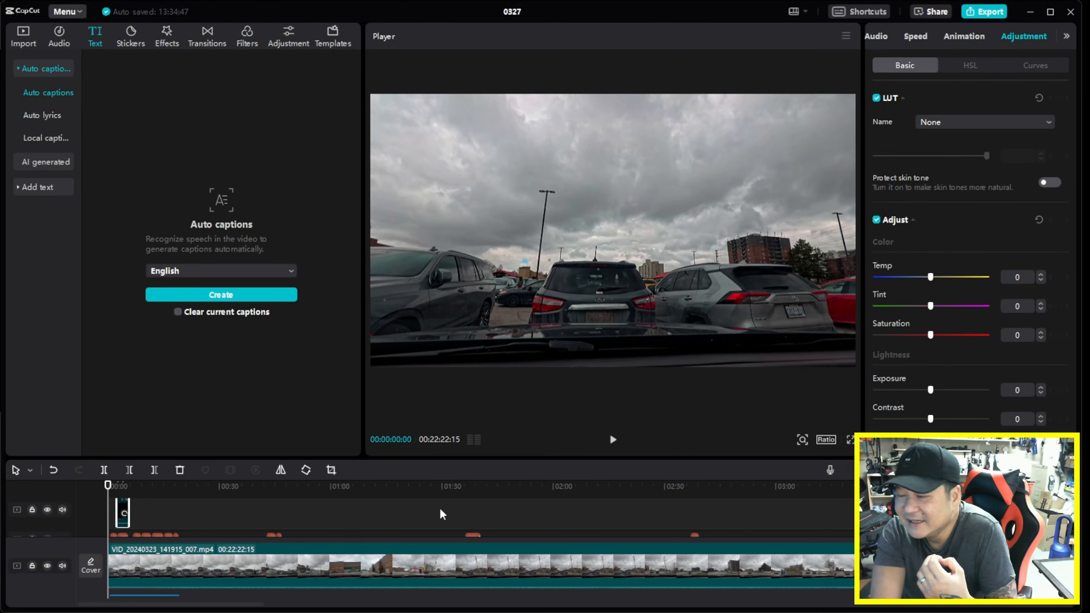
pyautogui.click(615, 440)
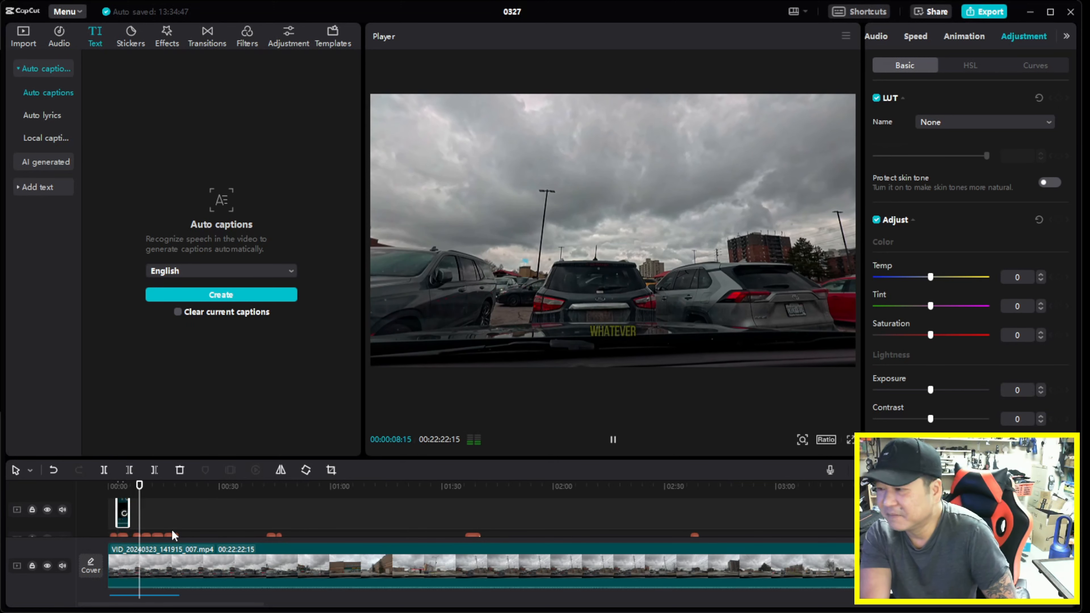
pyautogui.moveTo(145, 488); pyautogui.dragTo(106, 499)
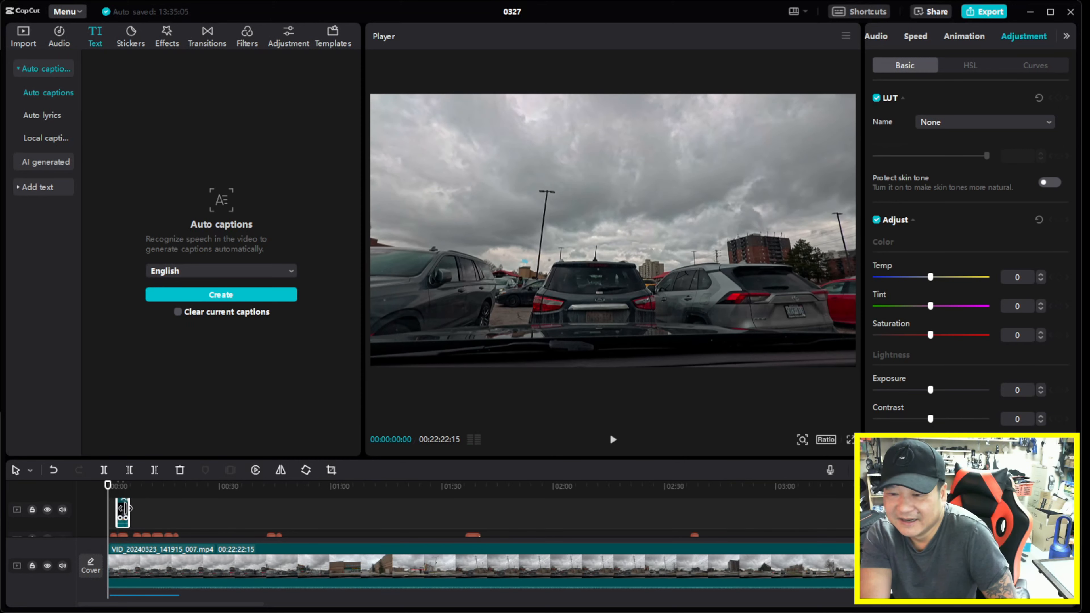
pyautogui.click(612, 439)
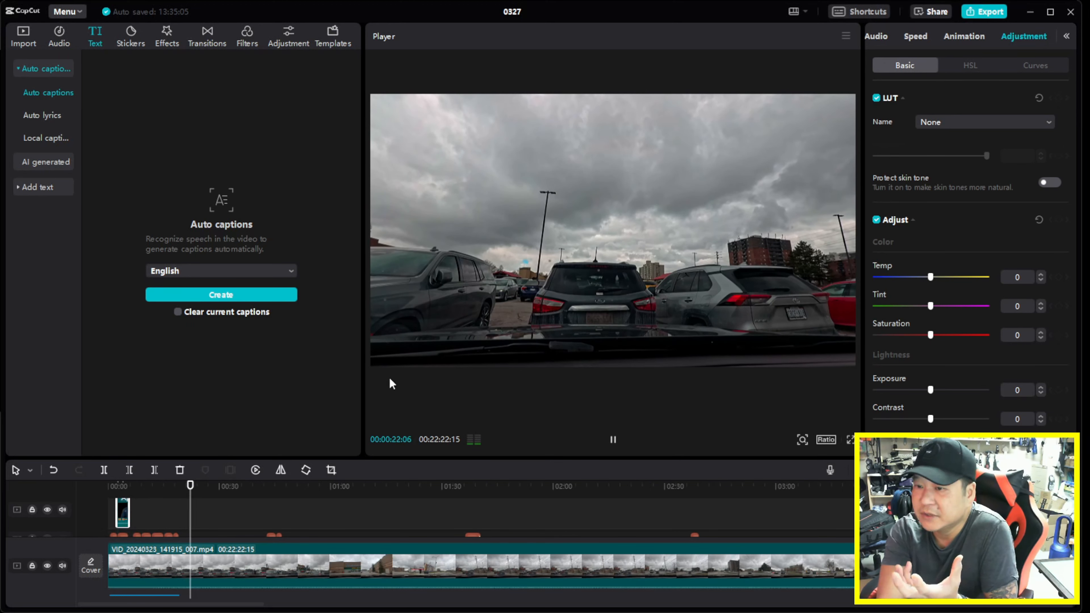
pyautogui.click(613, 439)
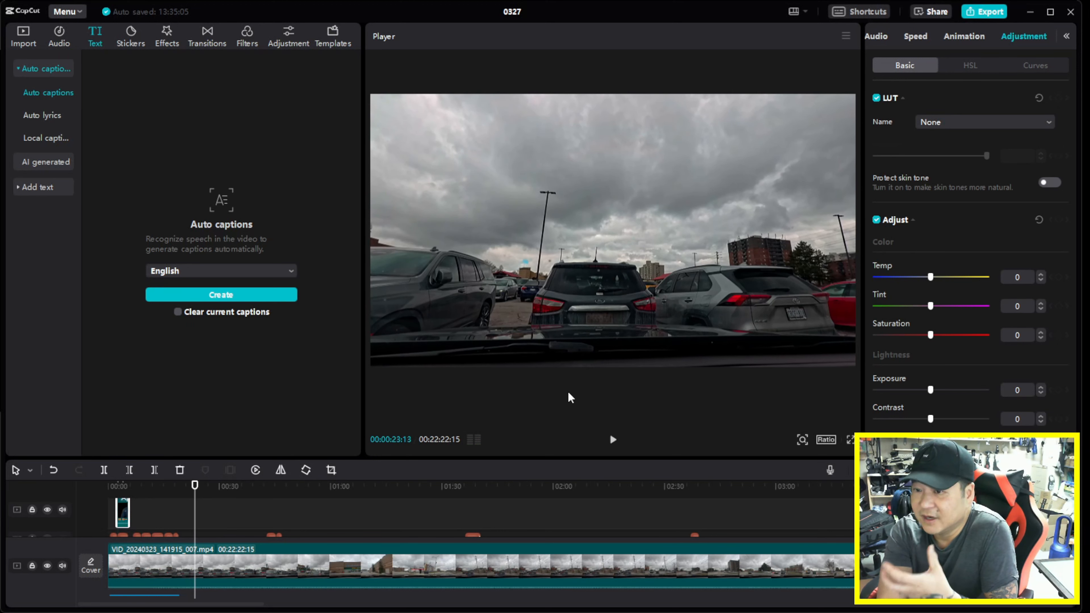